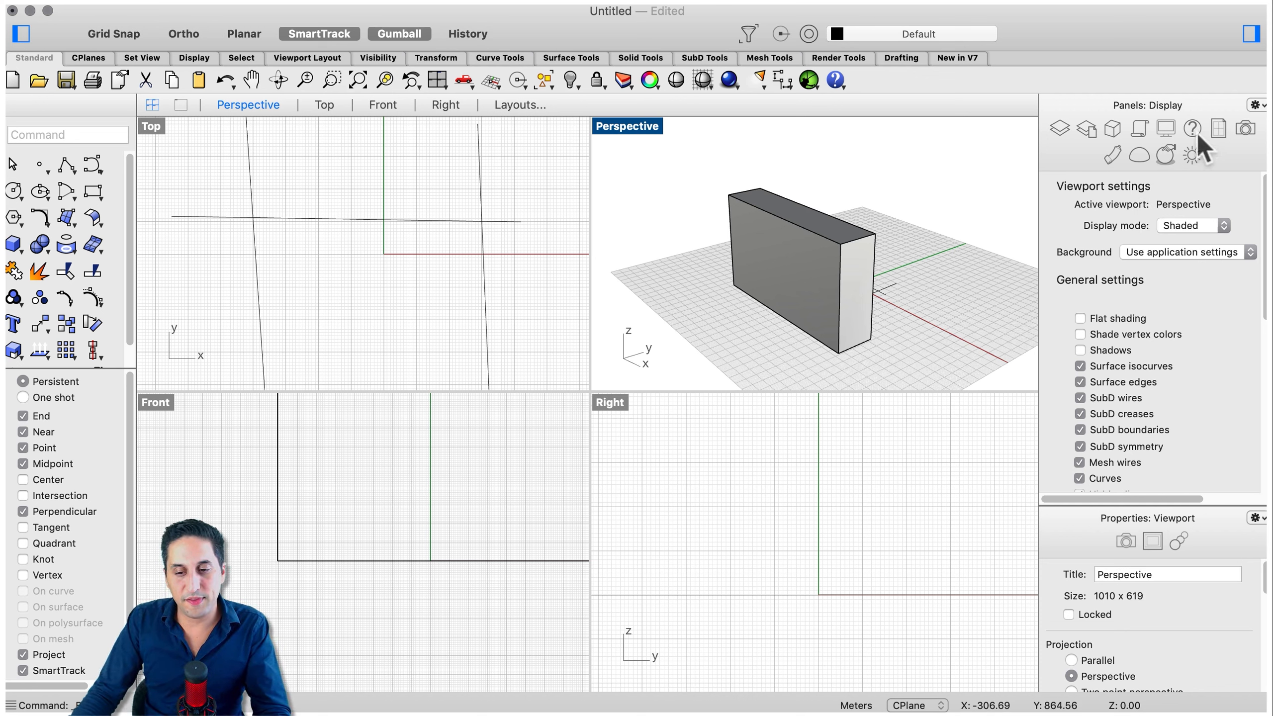
- Make Layer 01 the current layer and draw a low box beside the gray block, with its base starting on the green axis
{"action": "left_click", "coordinate": [1058, 129]}
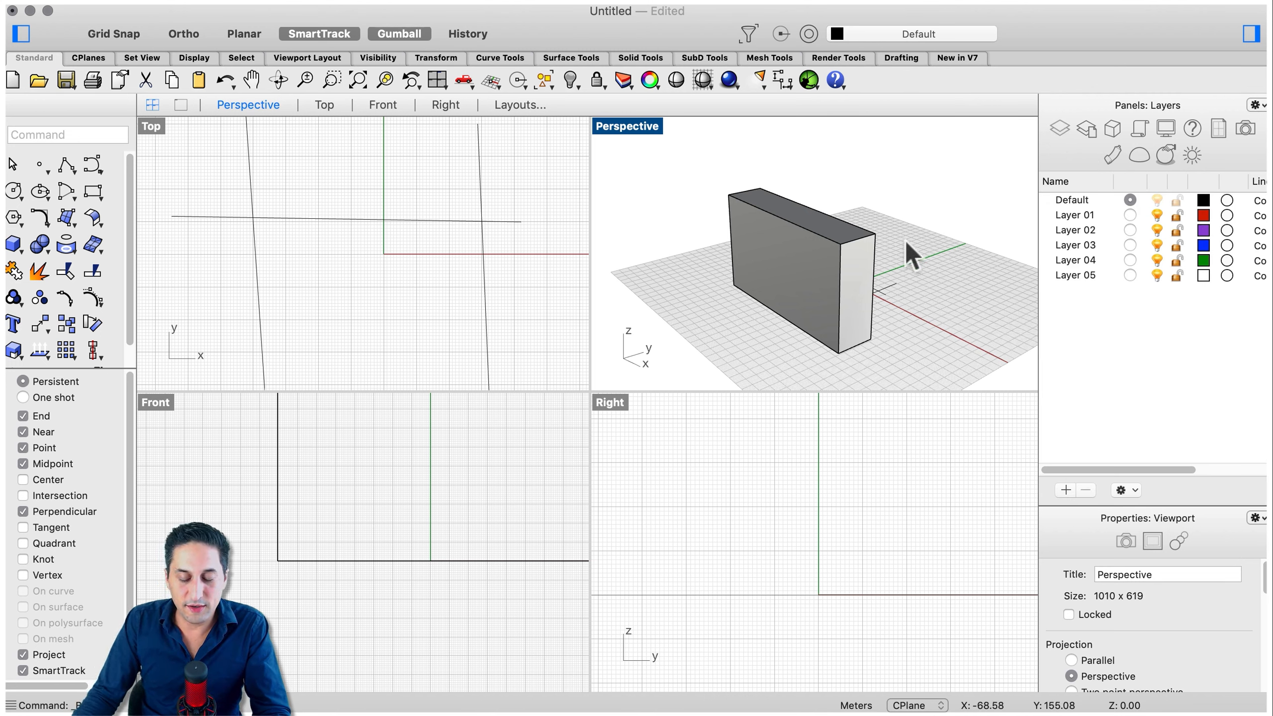
{"action": "left_click", "coordinate": [831, 293]}
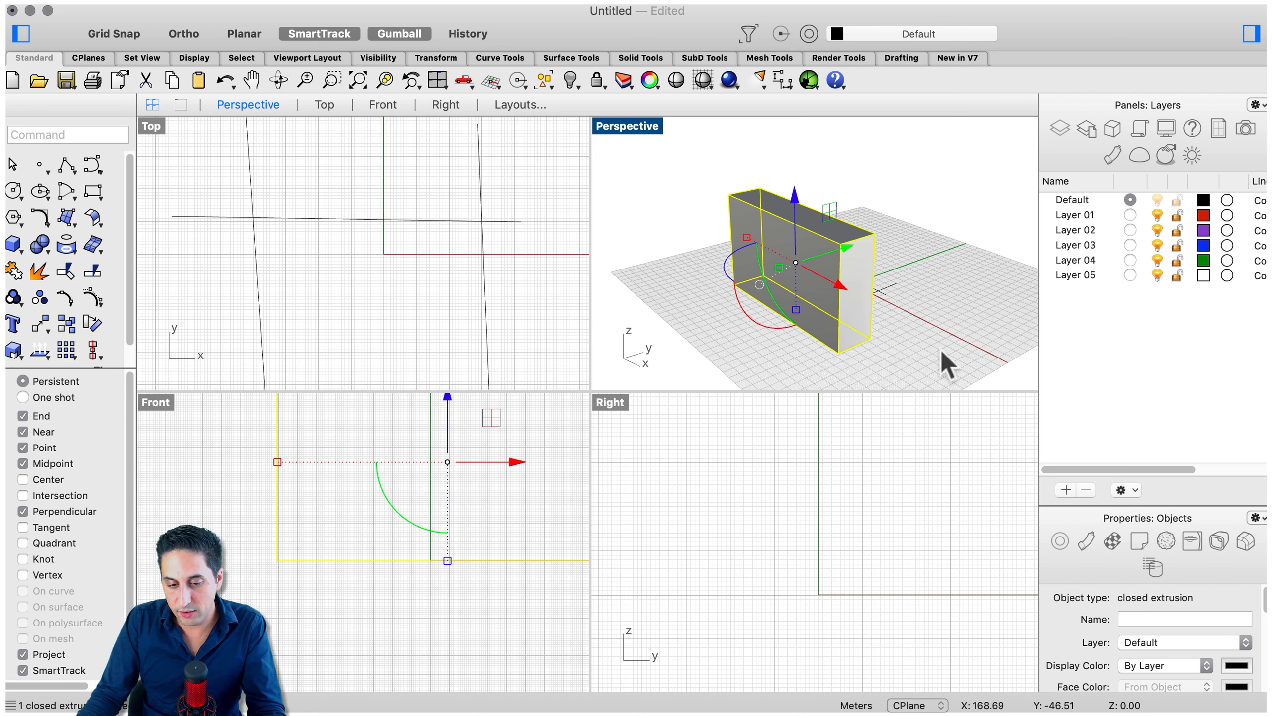
{"action": "left_click", "coordinate": [952, 323]}
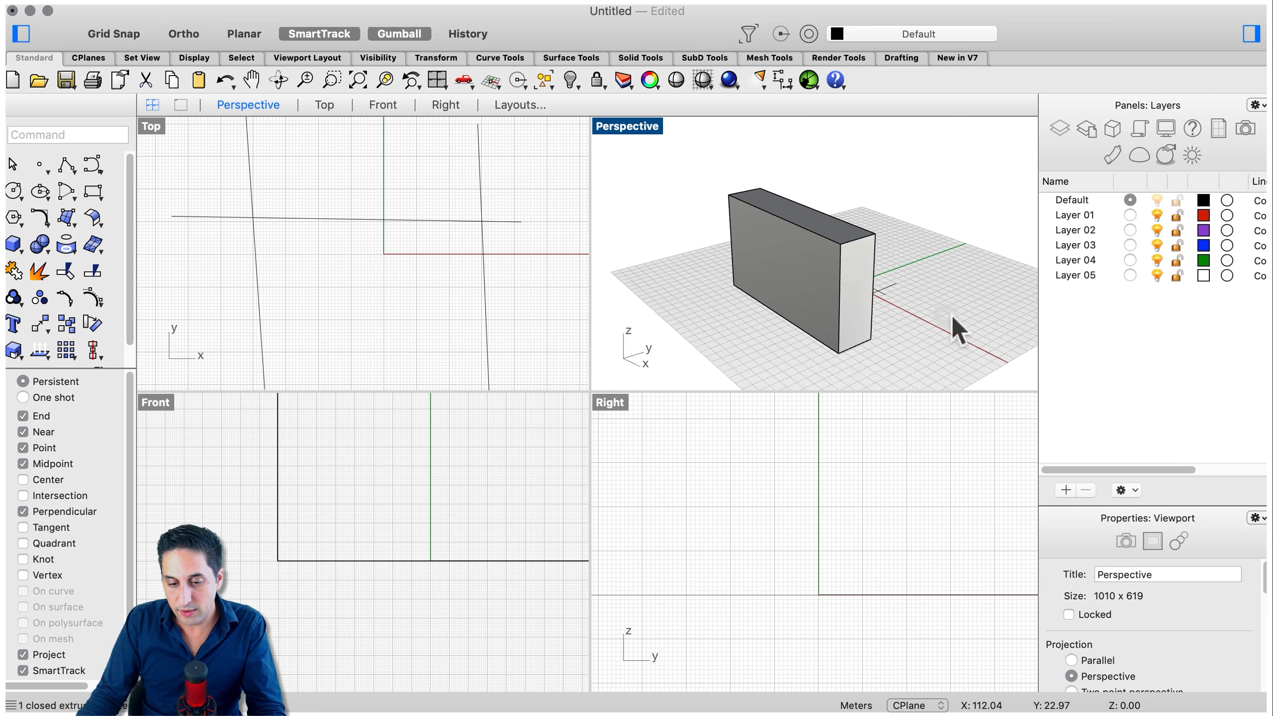
{"action": "left_click", "coordinate": [1130, 215]}
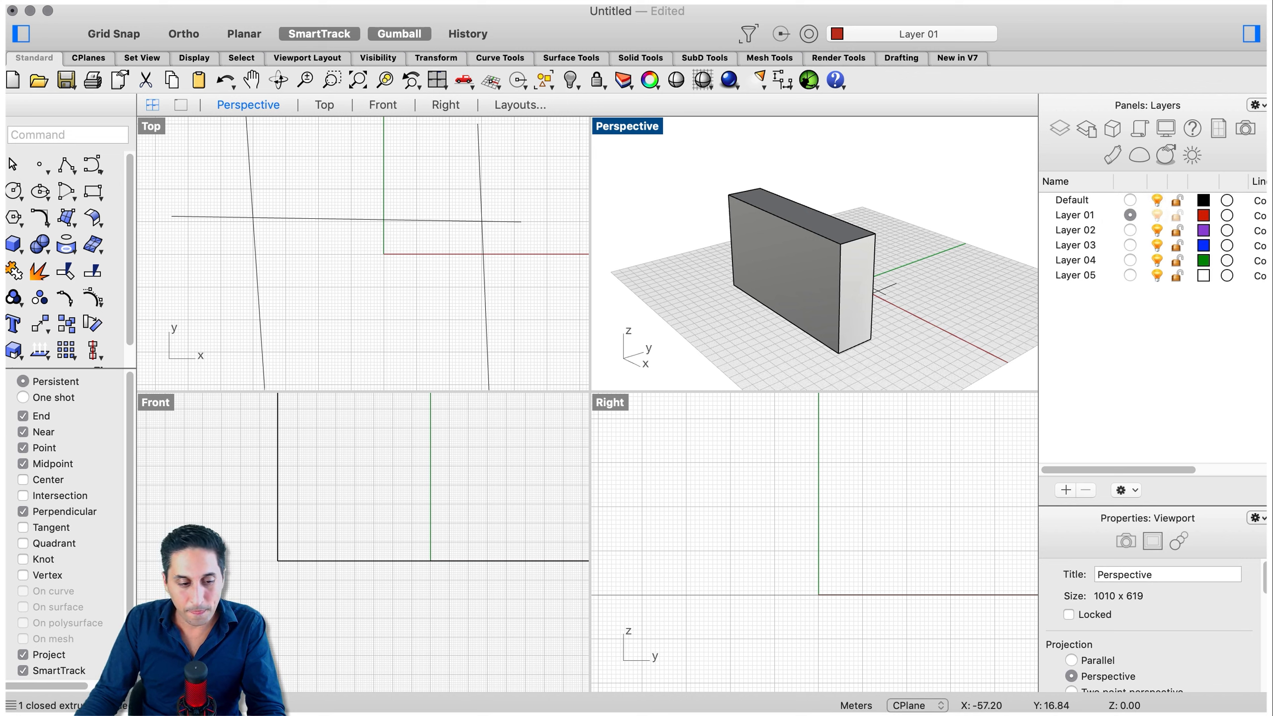
{"action": "left_click", "coordinate": [15, 245]}
{"action": "left_click", "coordinate": [931, 257]}
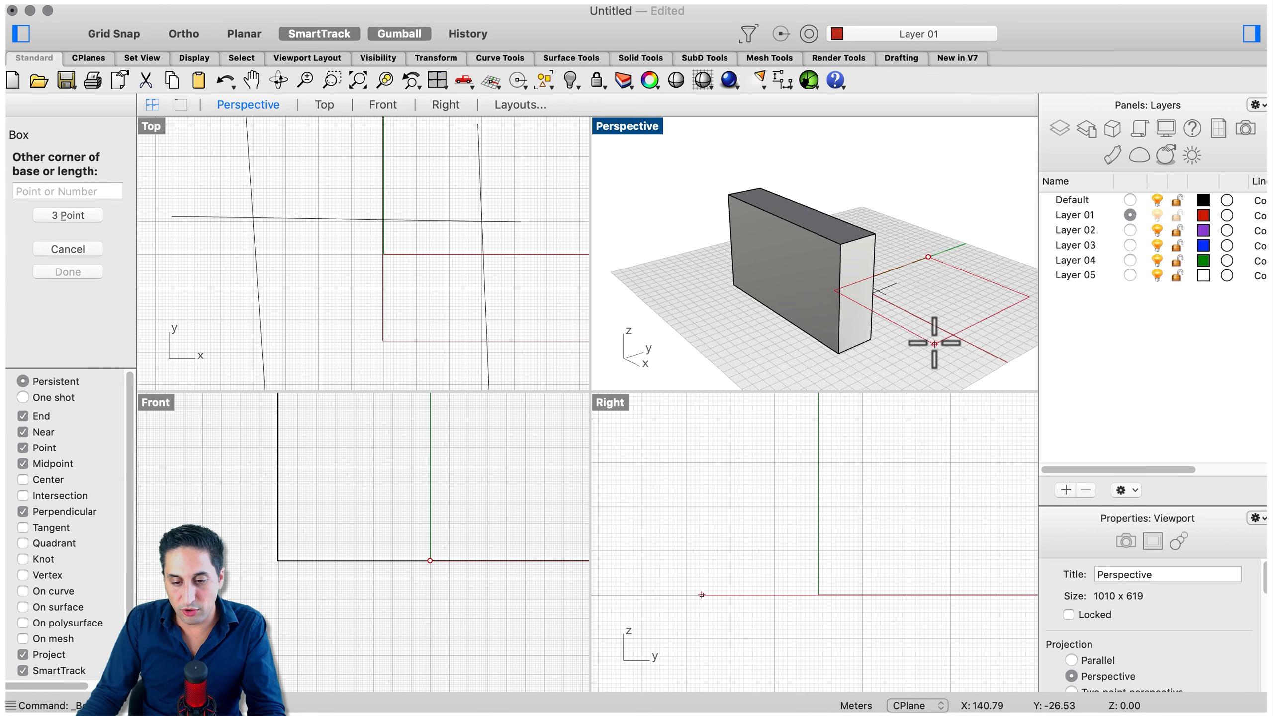
{"action": "left_click", "coordinate": [945, 308]}
{"action": "left_click", "coordinate": [952, 253]}
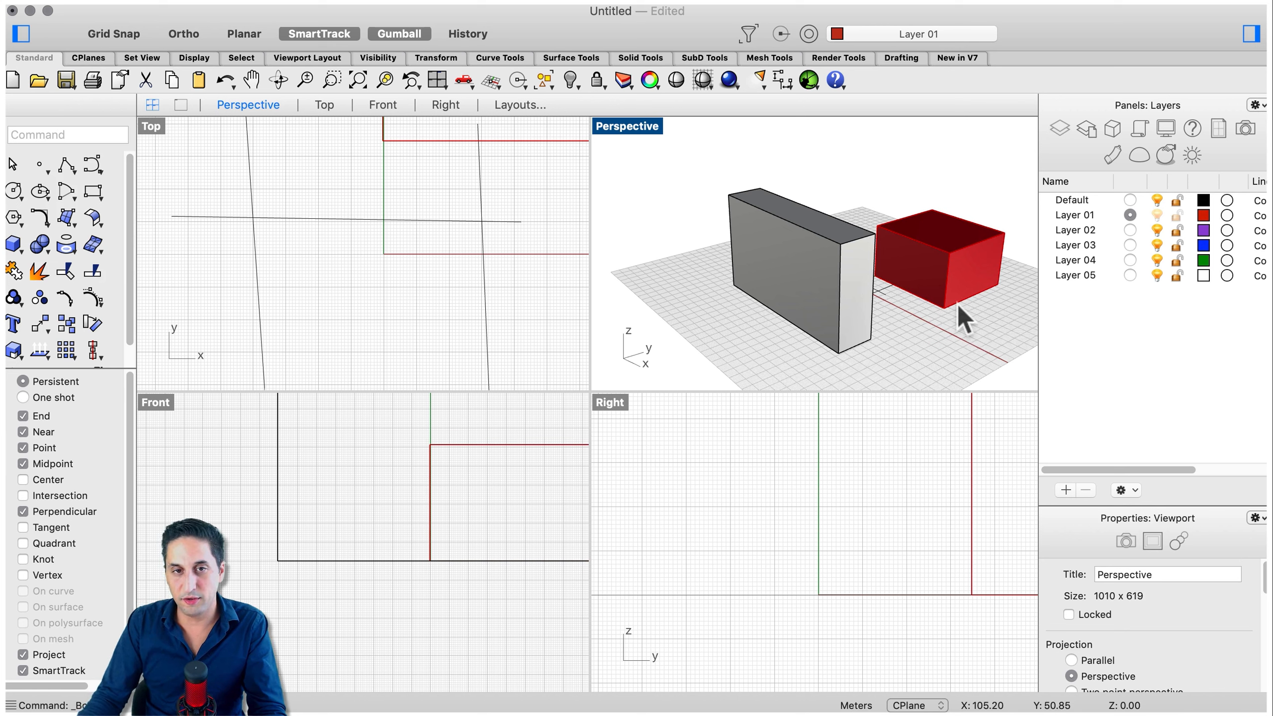
{"action": "left_click", "coordinate": [1112, 155]}
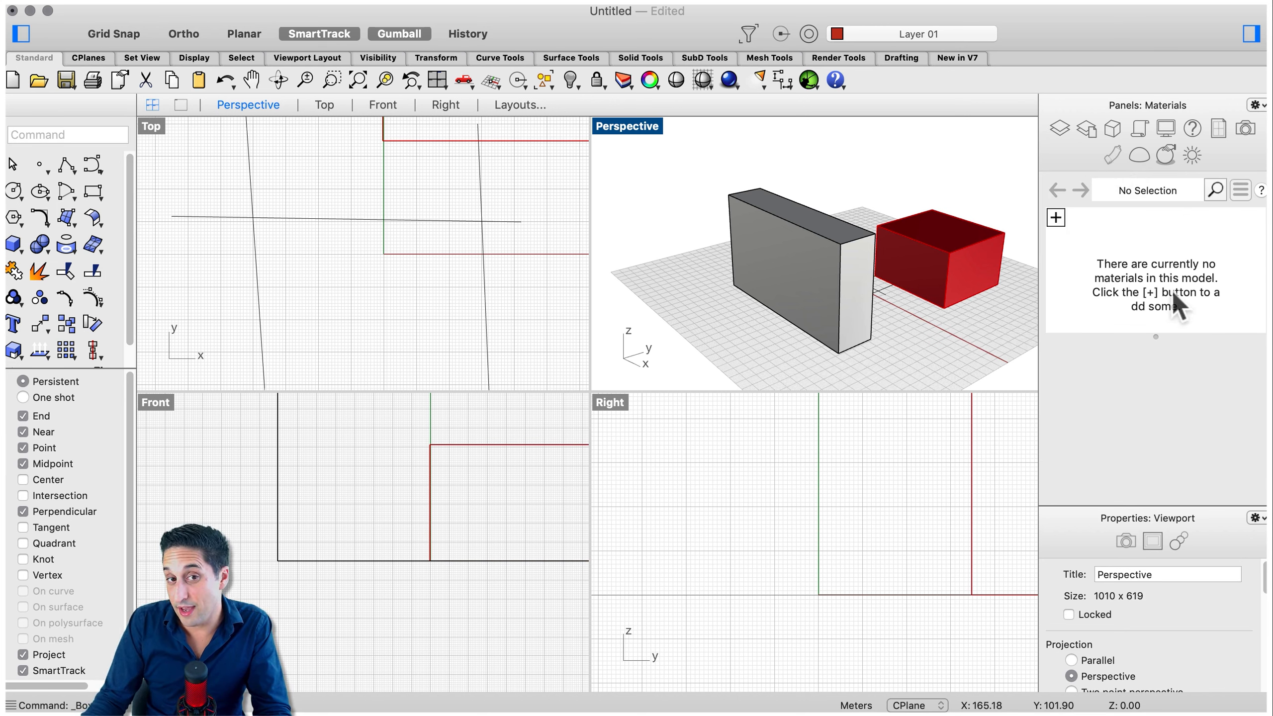
{"action": "left_click", "coordinate": [1084, 126]}
{"action": "left_click", "coordinate": [1066, 126]}
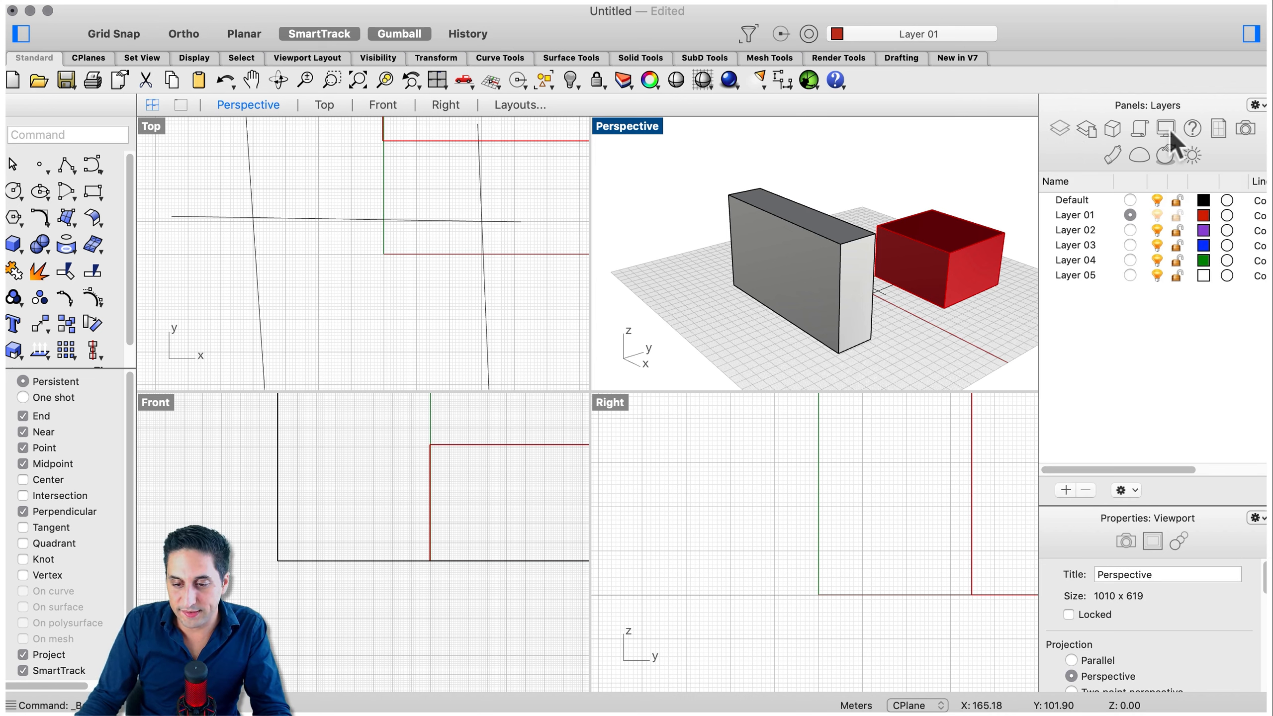
{"action": "left_click", "coordinate": [1192, 154]}
{"action": "left_click", "coordinate": [1057, 130]}
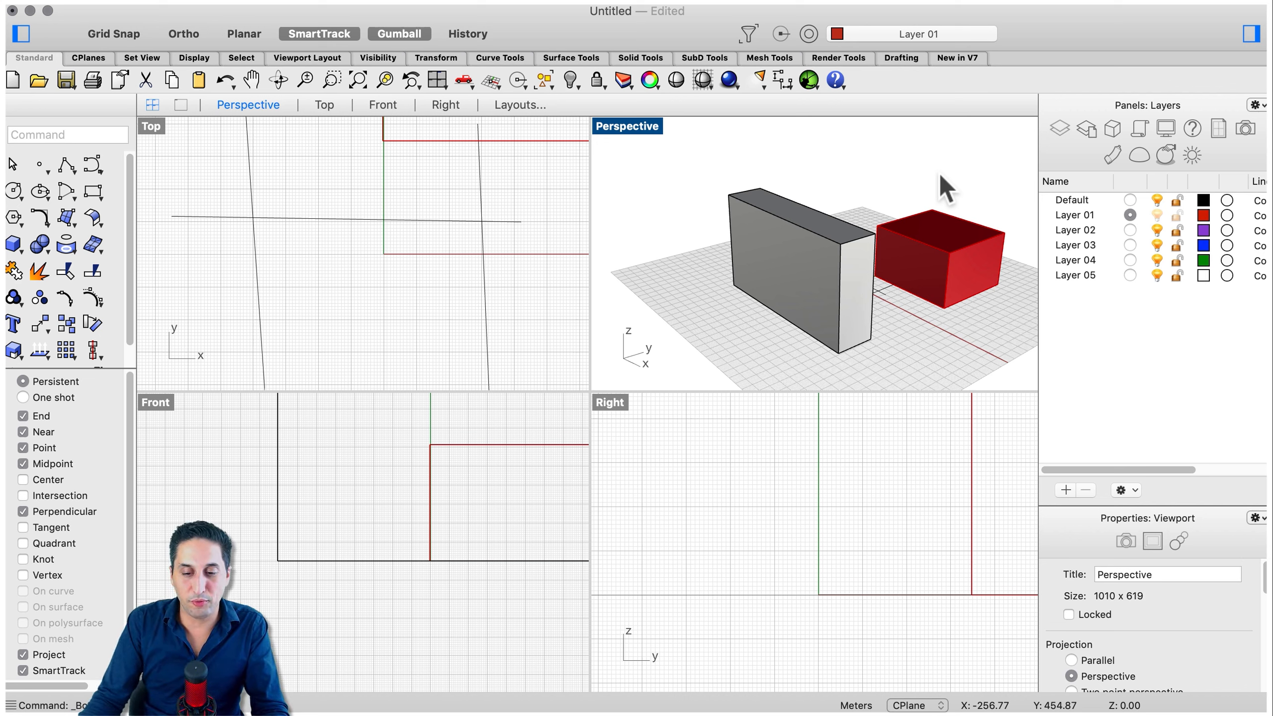
- Reassign the red box to Layer 04 in its object properties and deselect it
{"action": "left_click", "coordinate": [936, 227]}
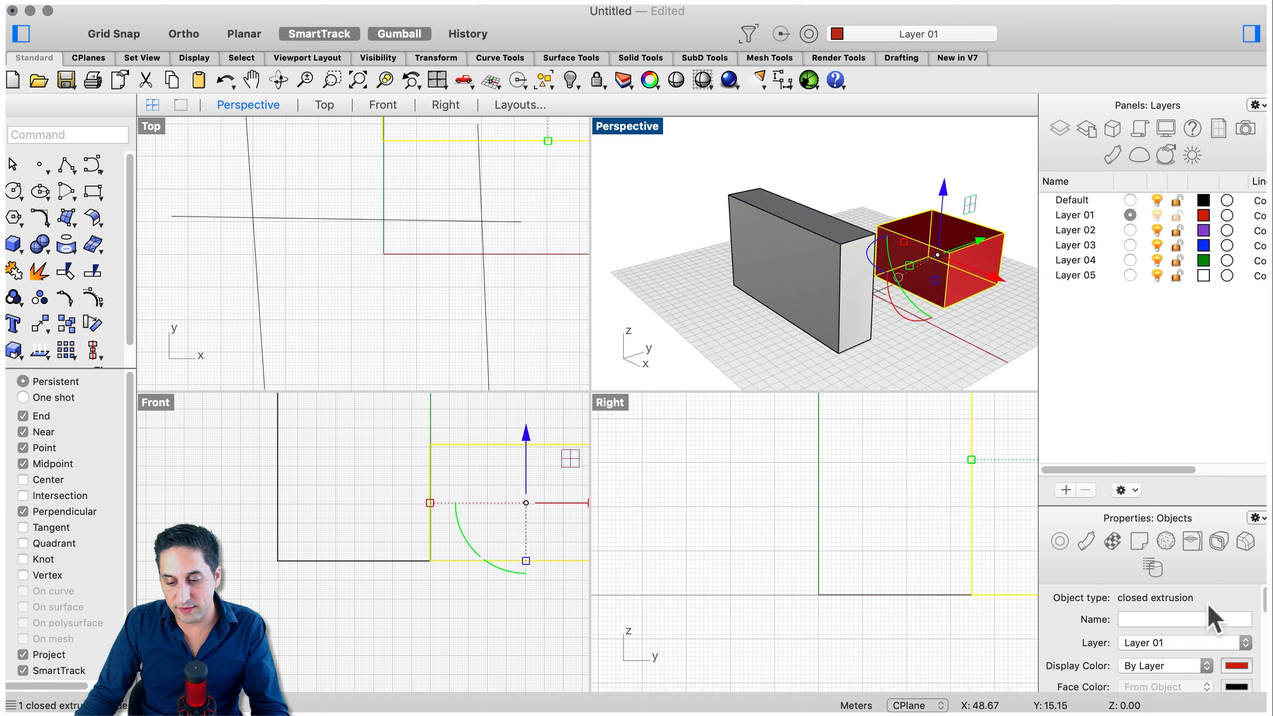
{"action": "scroll", "coordinate": [1210, 614], "scroll_direction": "down", "scroll_amount": 3}
{"action": "scroll", "coordinate": [1186, 652], "scroll_direction": "up", "scroll_amount": 3}
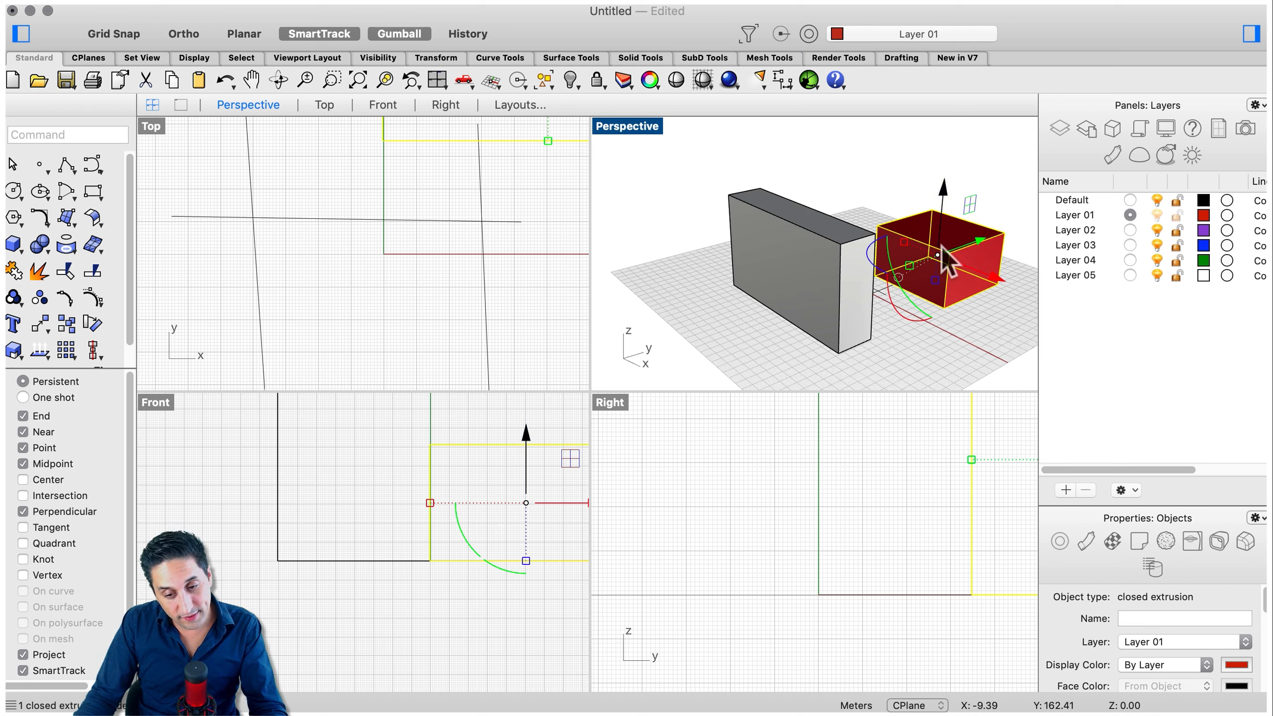
{"action": "scroll", "coordinate": [1152, 636], "scroll_direction": "down", "scroll_amount": 1}
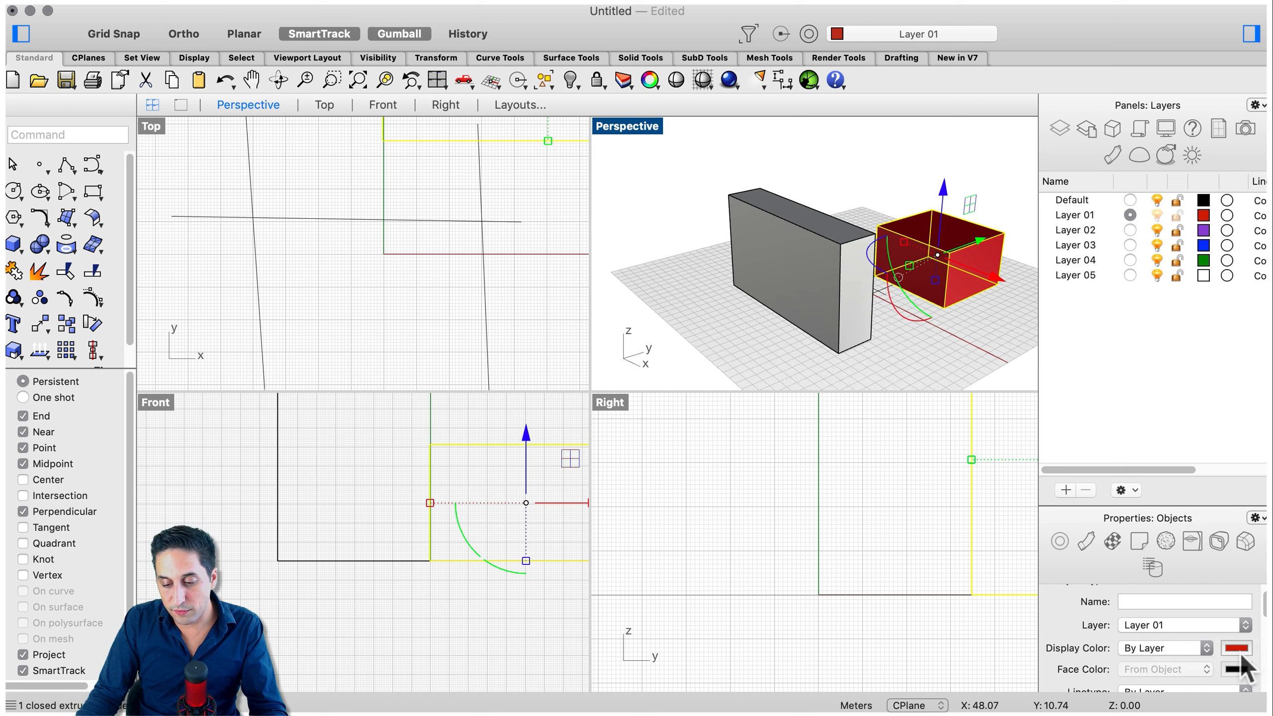
{"action": "left_click", "coordinate": [1165, 602]}
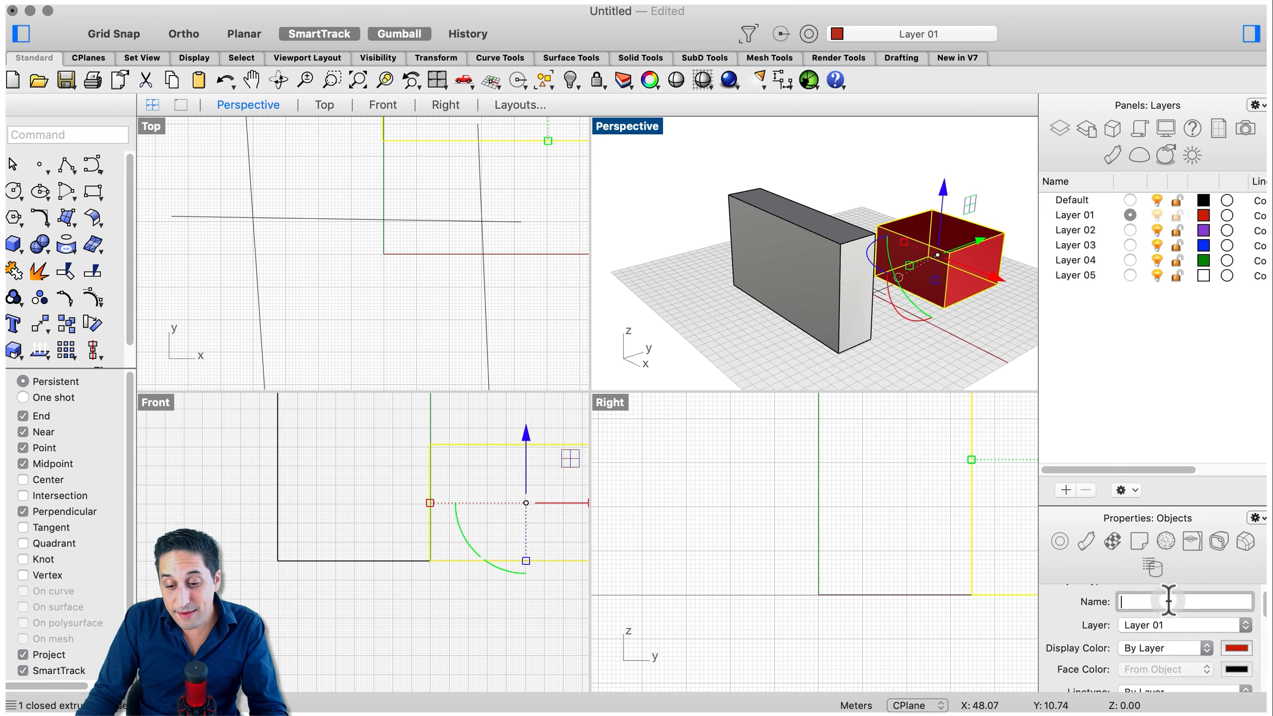
{"action": "left_click", "coordinate": [1164, 627]}
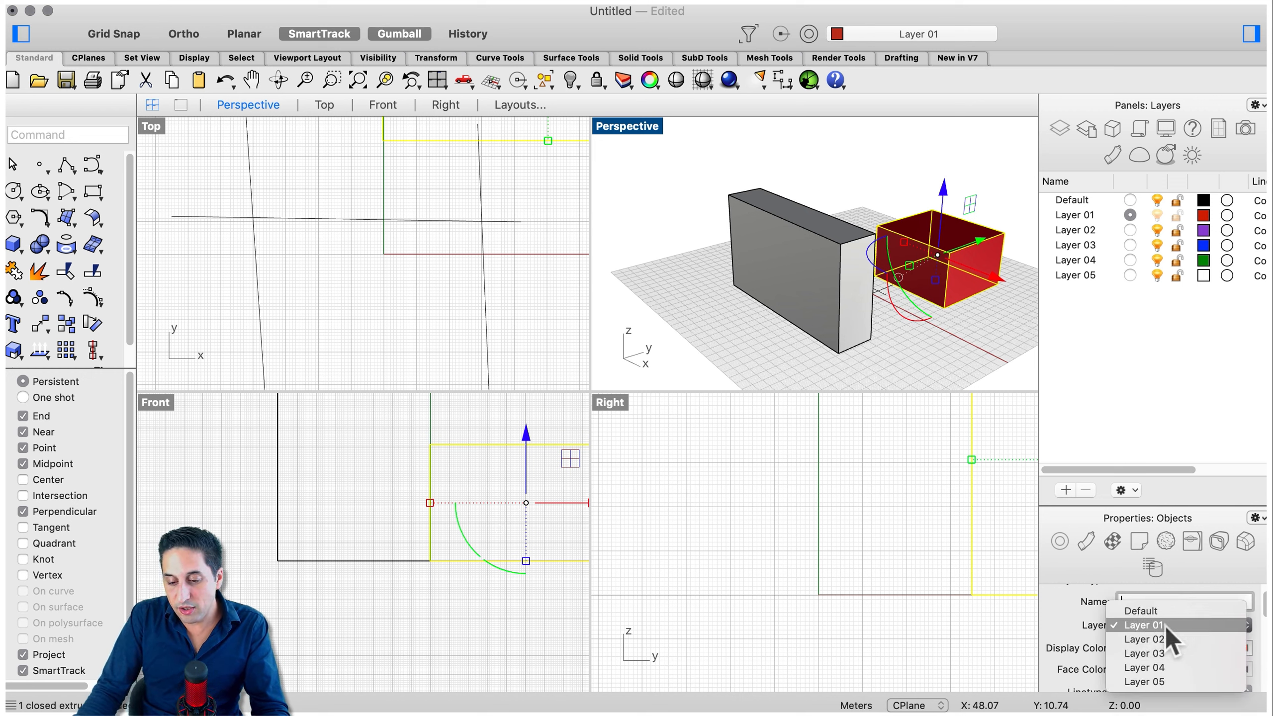
{"action": "left_click", "coordinate": [1168, 669]}
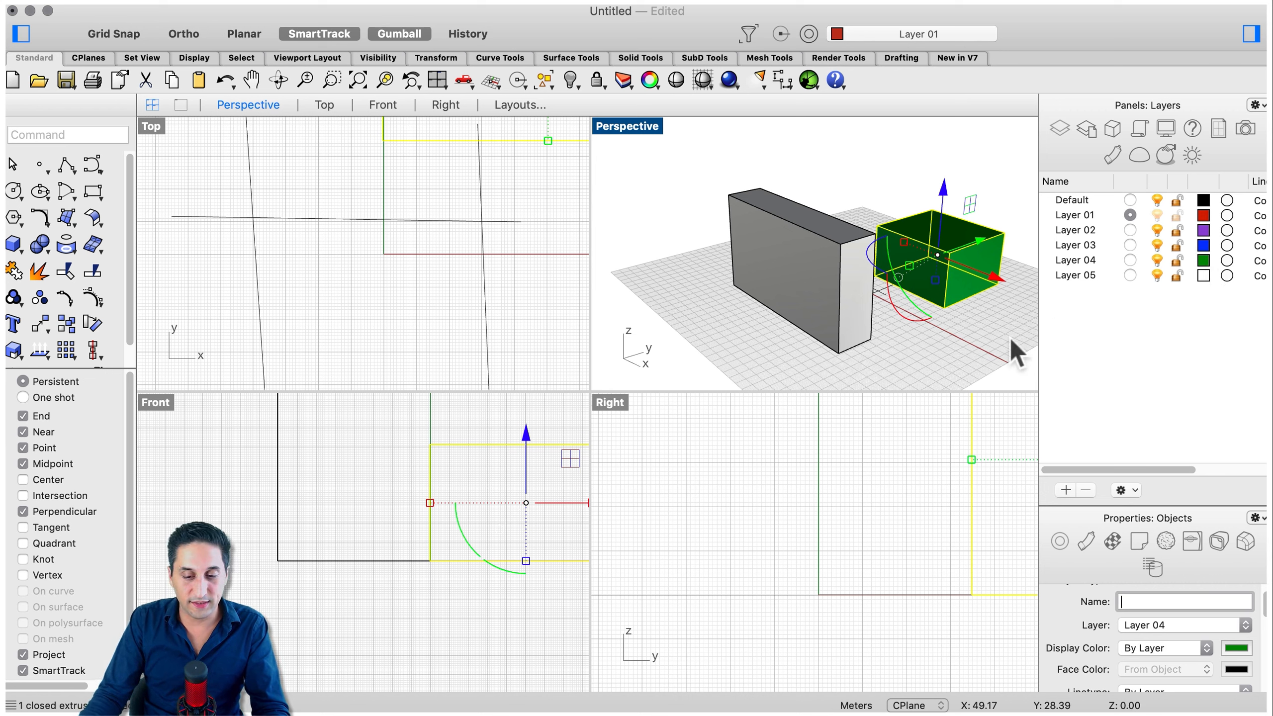
{"action": "left_click", "coordinate": [971, 347]}
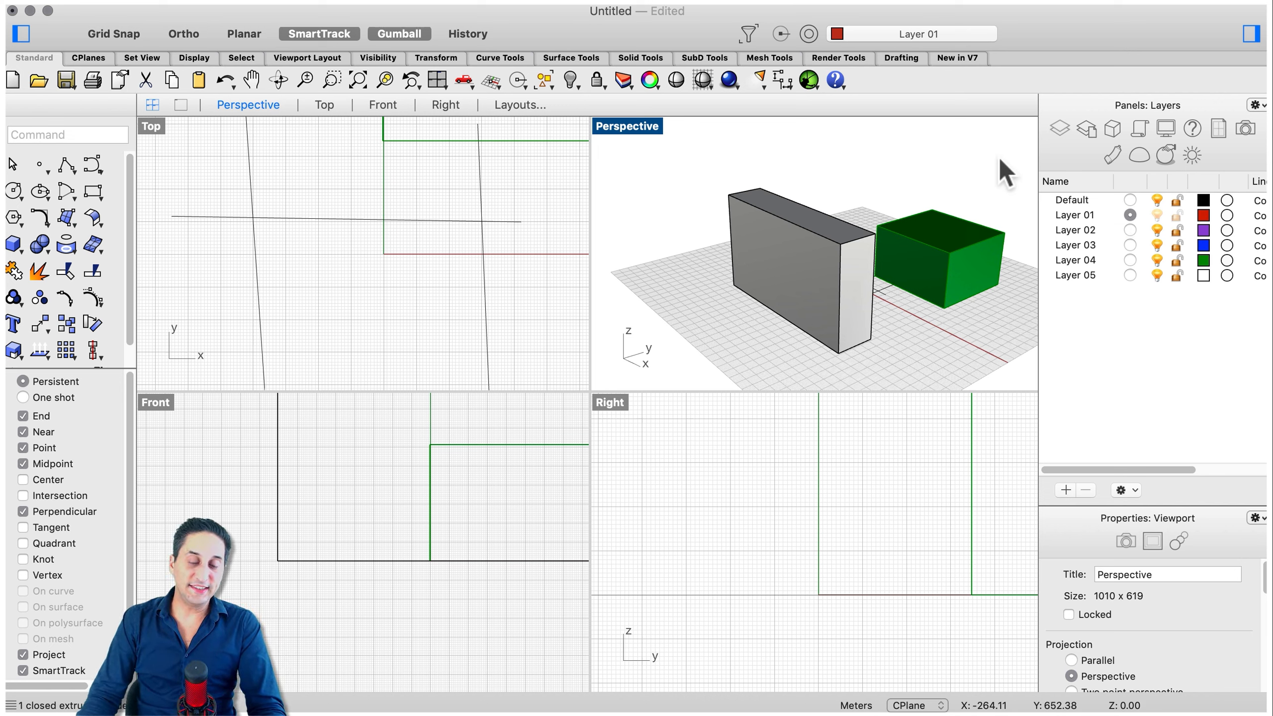
- Assign the tall gray block to Layer 02, and switch that layer's visibility off and back on
{"action": "left_click", "coordinate": [950, 248]}
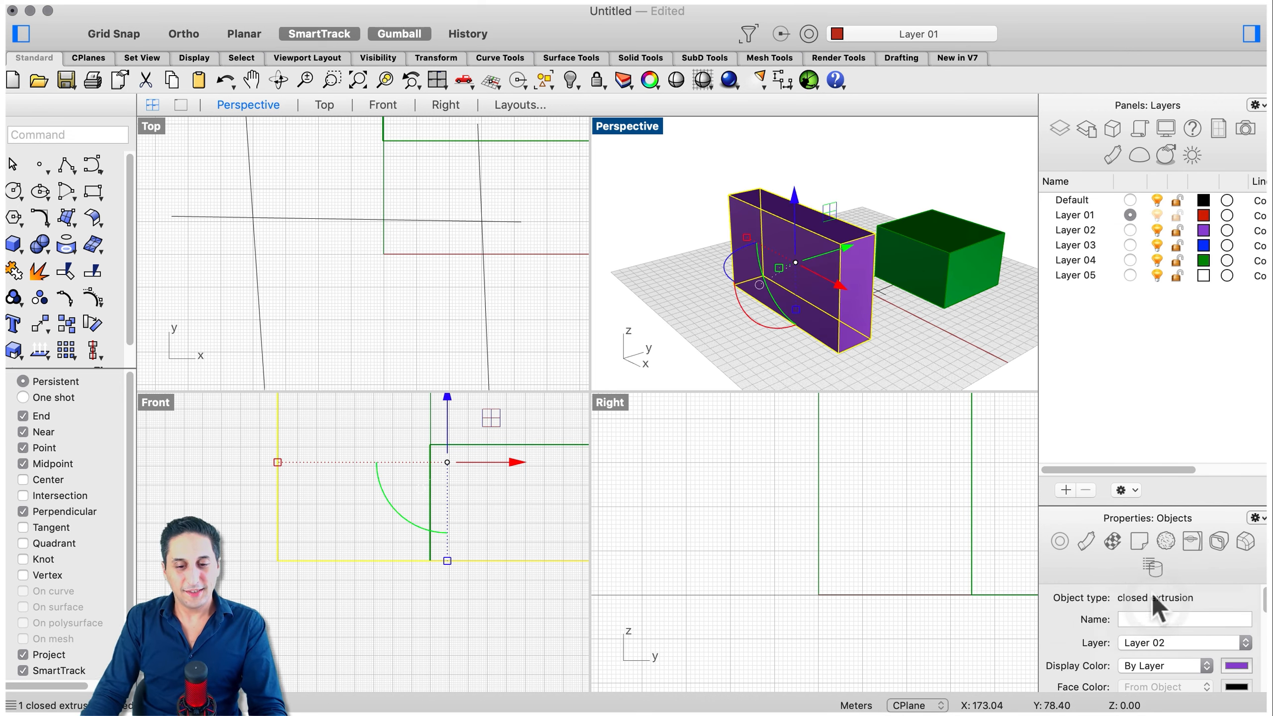
{"action": "left_click", "coordinate": [900, 359]}
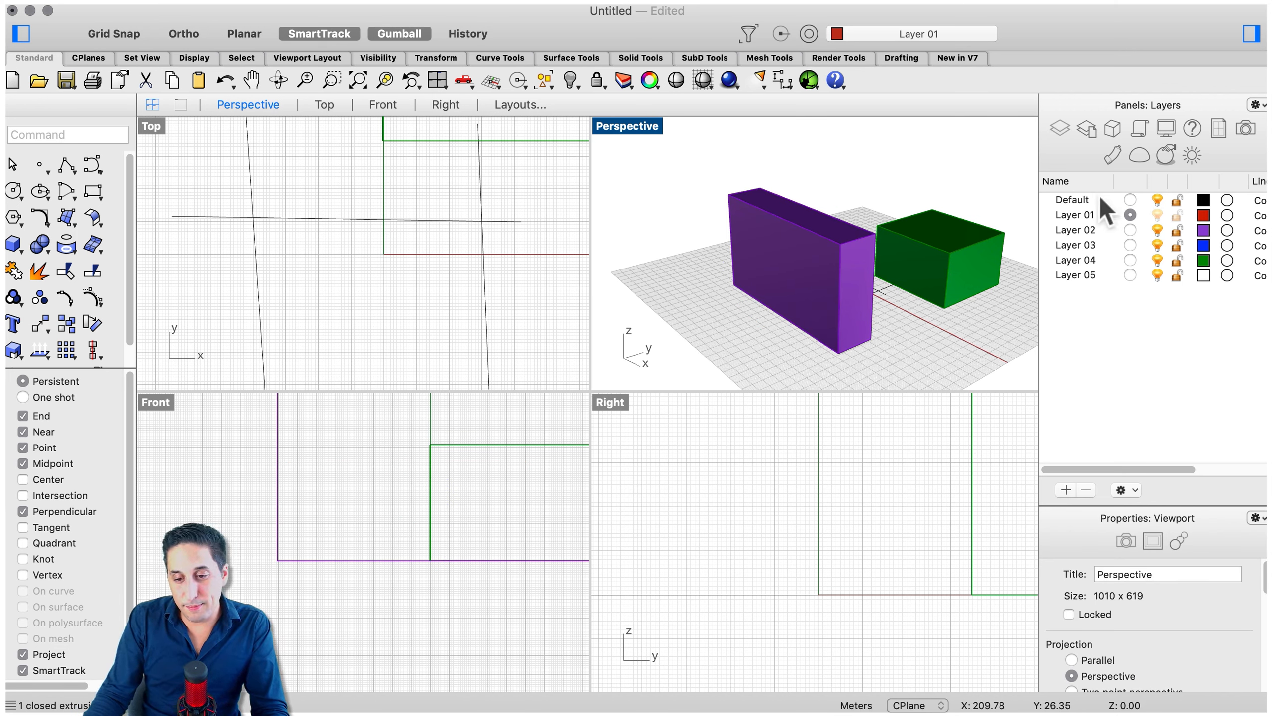
{"action": "left_click", "coordinate": [1155, 229]}
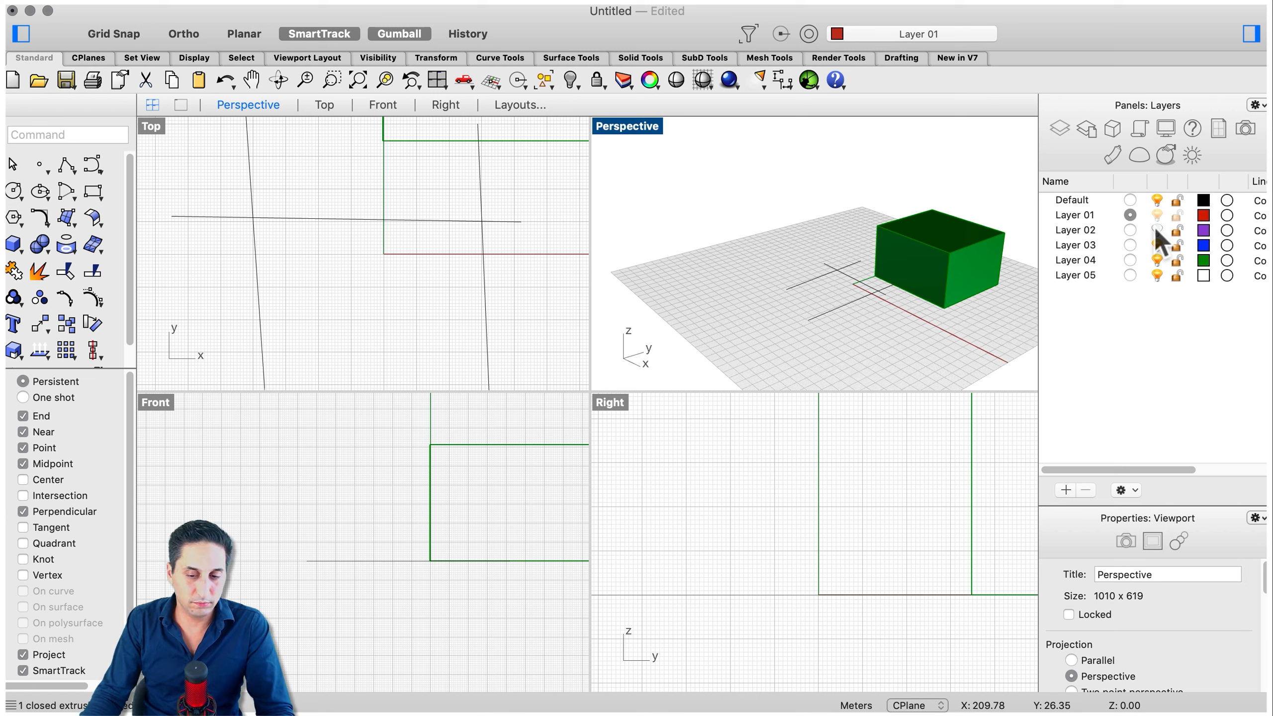
{"action": "left_click", "coordinate": [1156, 229]}
- Examine the selected purple block in the Perspective, Top, Front and Right viewports so that it fits in each
{"action": "scroll", "coordinate": [646, 245], "scroll_direction": "down", "scroll_amount": 5}
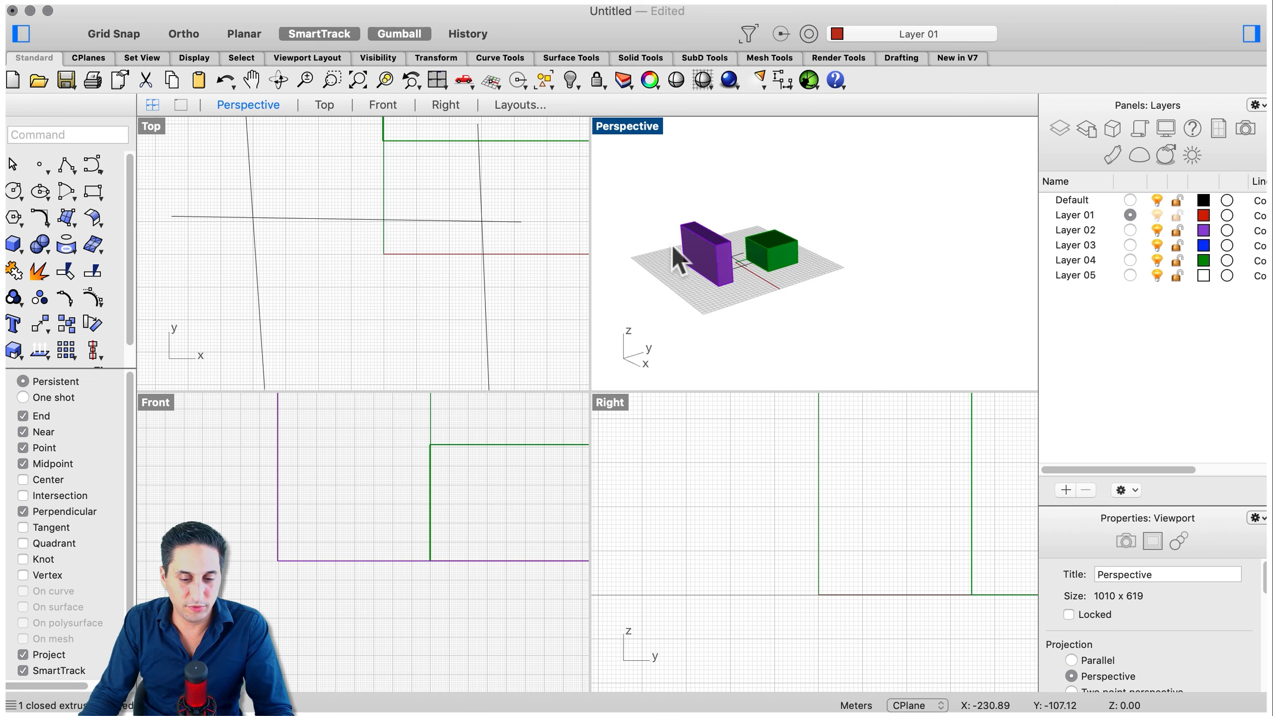
{"action": "scroll", "coordinate": [672, 243], "scroll_direction": "up", "scroll_amount": 5}
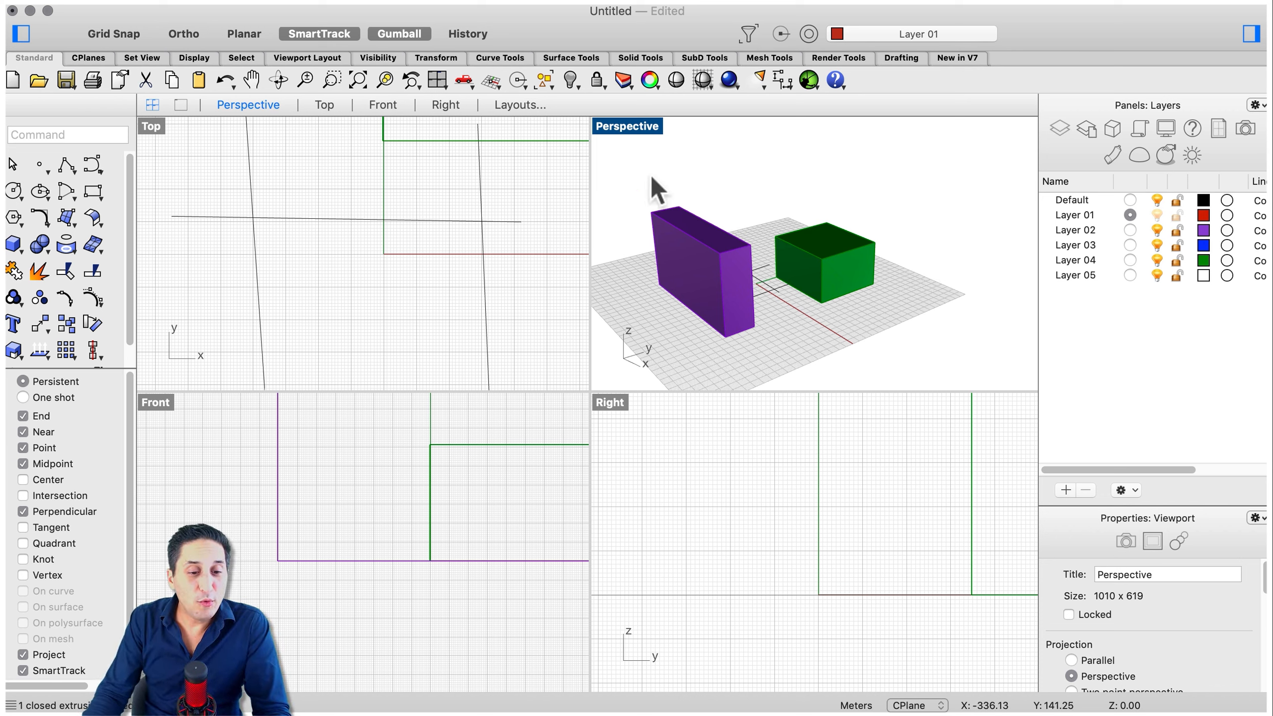
{"action": "scroll", "coordinate": [356, 287], "scroll_direction": "down", "scroll_amount": 5}
{"action": "scroll", "coordinate": [750, 277], "scroll_direction": "down", "scroll_amount": 4}
{"action": "scroll", "coordinate": [808, 460], "scroll_direction": "down", "scroll_amount": 6}
{"action": "scroll", "coordinate": [236, 583], "scroll_direction": "down", "scroll_amount": 10}
{"action": "left_click", "coordinate": [723, 259]}
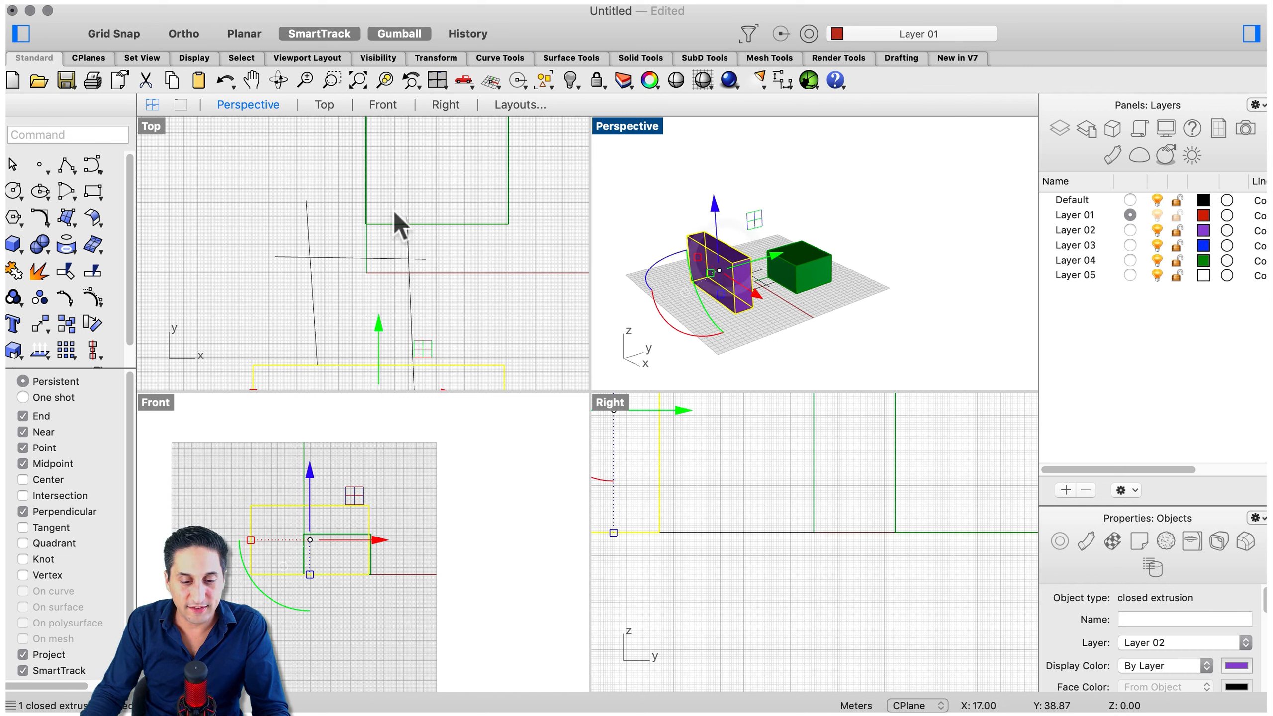
{"action": "scroll", "coordinate": [404, 190], "scroll_direction": "down", "scroll_amount": 6}
{"action": "scroll", "coordinate": [395, 319], "scroll_direction": "up", "scroll_amount": 4}
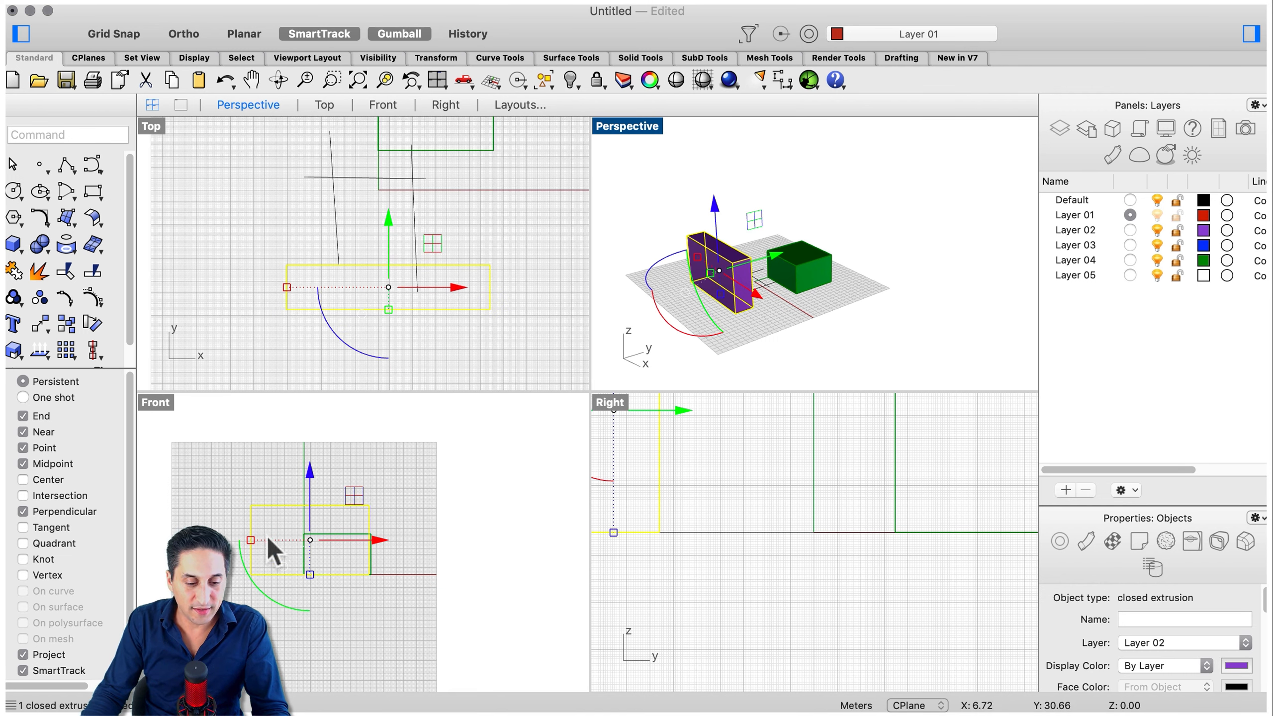
{"action": "scroll", "coordinate": [265, 536], "scroll_direction": "down", "scroll_amount": 2}
{"action": "scroll", "coordinate": [942, 214], "scroll_direction": "down", "scroll_amount": 2}
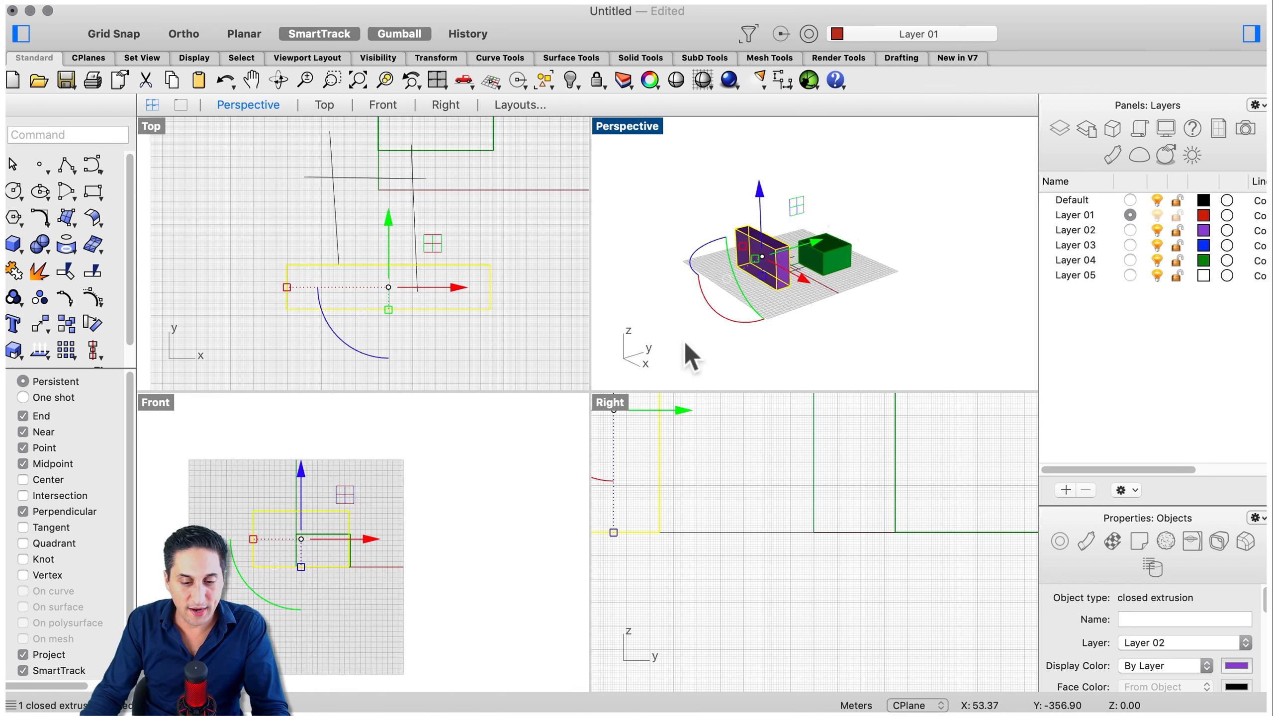
{"action": "scroll", "coordinate": [865, 527], "scroll_direction": "down", "scroll_amount": 5}
{"action": "scroll", "coordinate": [862, 524], "scroll_direction": "down", "scroll_amount": 2}
{"action": "scroll", "coordinate": [780, 428], "scroll_direction": "up", "scroll_amount": 4}
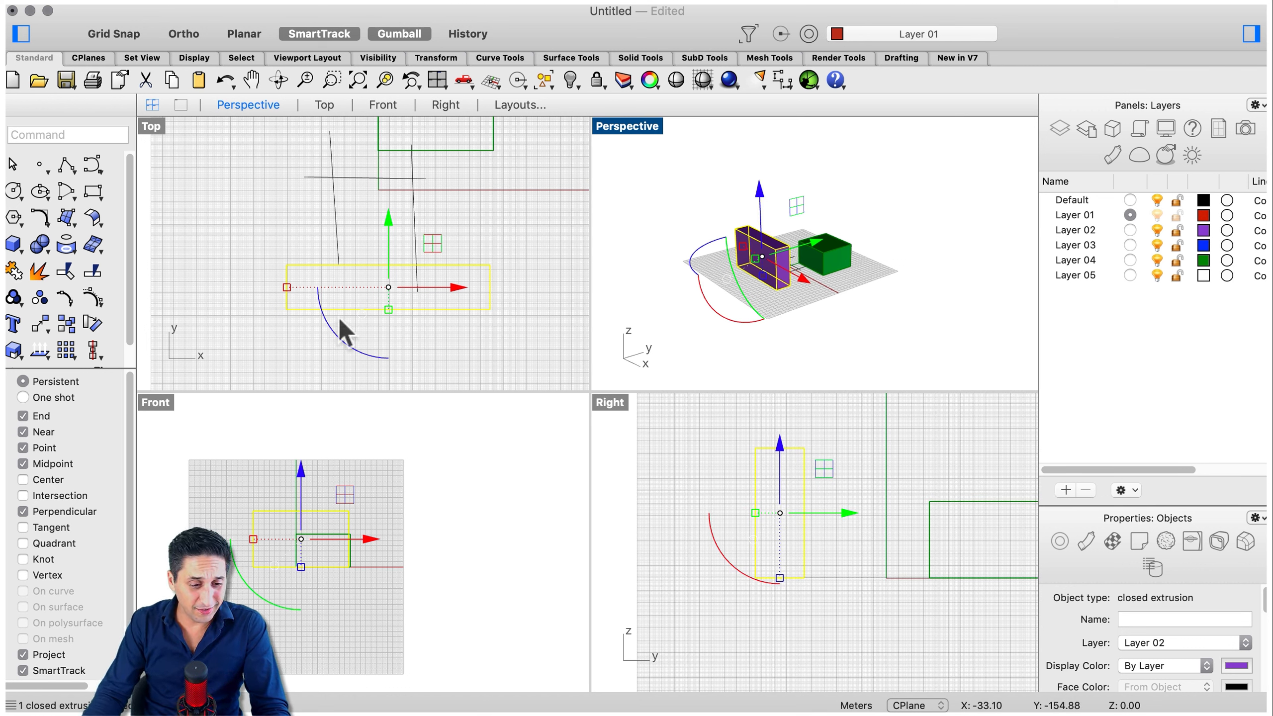
{"action": "scroll", "coordinate": [323, 262], "scroll_direction": "down", "scroll_amount": 2}
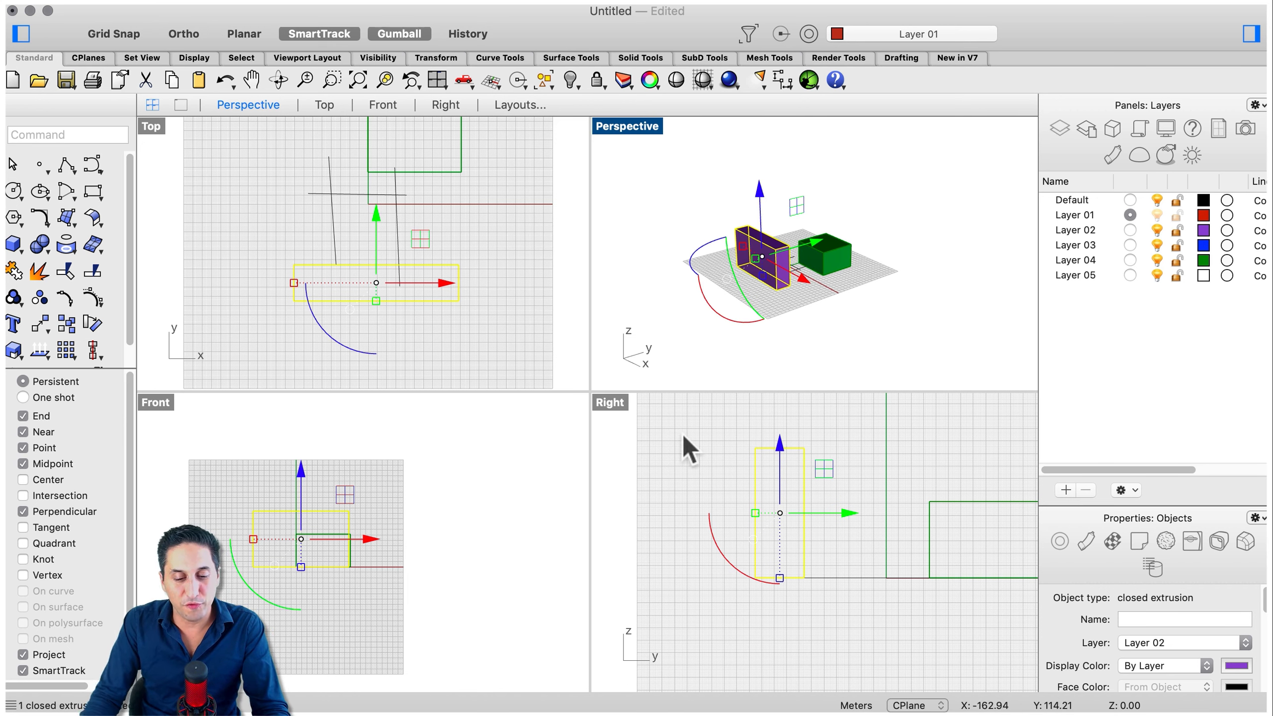
{"action": "left_click", "coordinate": [863, 350]}
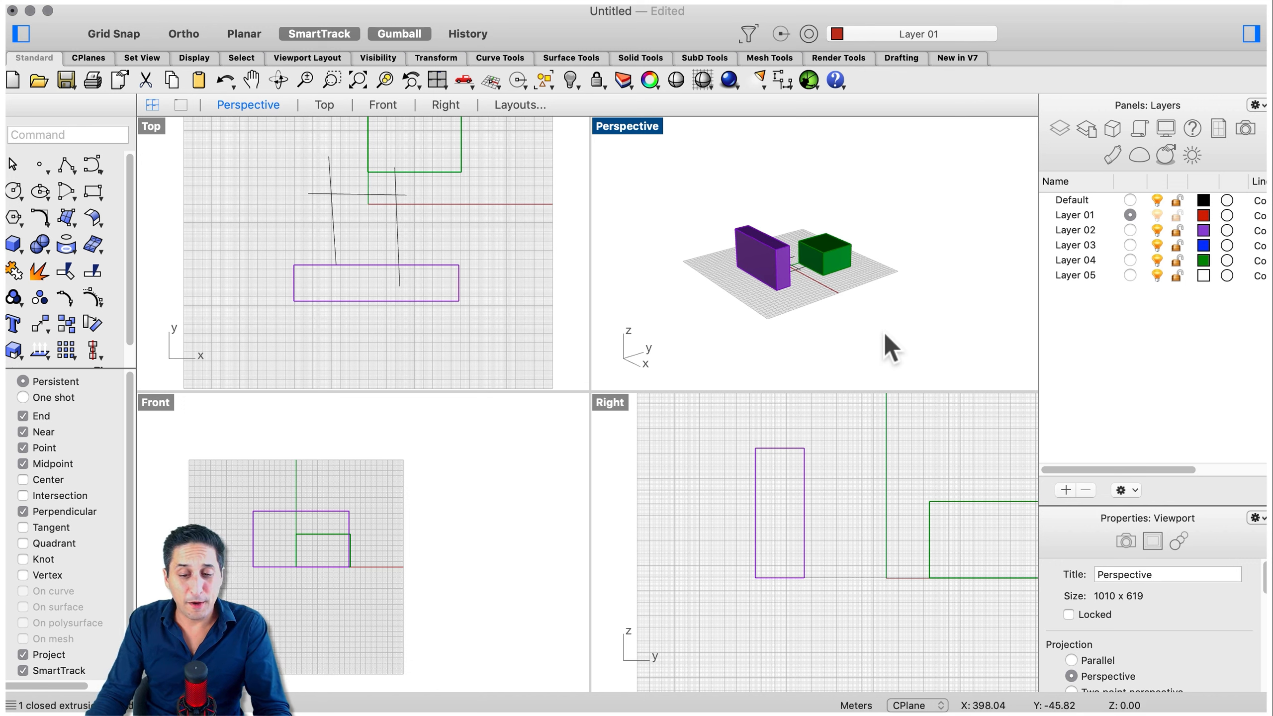
- Frame both blocks in the Perspective viewport from a low angle, with the green box in front and the purple block behind
{"action": "left_click", "coordinate": [777, 270]}
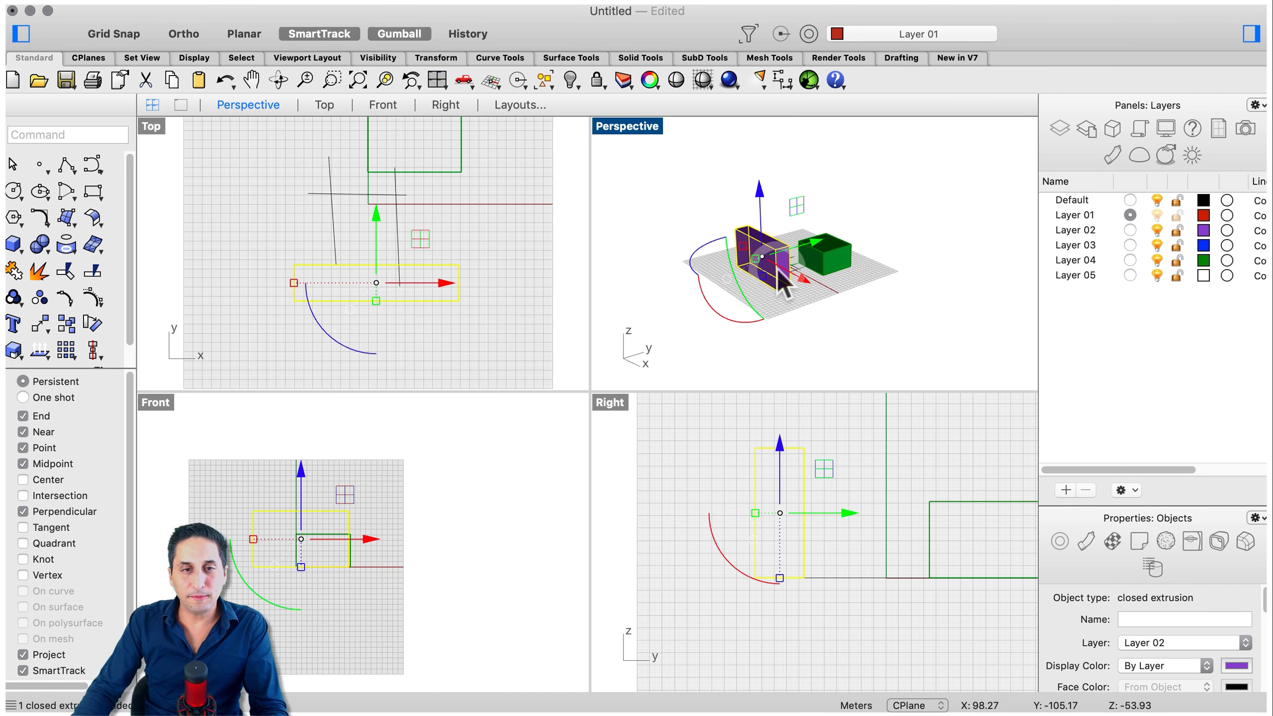
{"action": "left_click", "coordinate": [889, 295]}
{"action": "right_click_drag", "start_coordinate": [908, 330], "coordinate": [767, 298]}
{"action": "scroll", "coordinate": [750, 243], "scroll_direction": "up", "scroll_amount": 8}
{"action": "scroll", "coordinate": [851, 198], "scroll_direction": "down", "scroll_amount": 4}
{"action": "scroll", "coordinate": [849, 200], "scroll_direction": "up", "scroll_amount": 3}
{"action": "scroll", "coordinate": [905, 255], "scroll_direction": "up", "scroll_amount": 5}
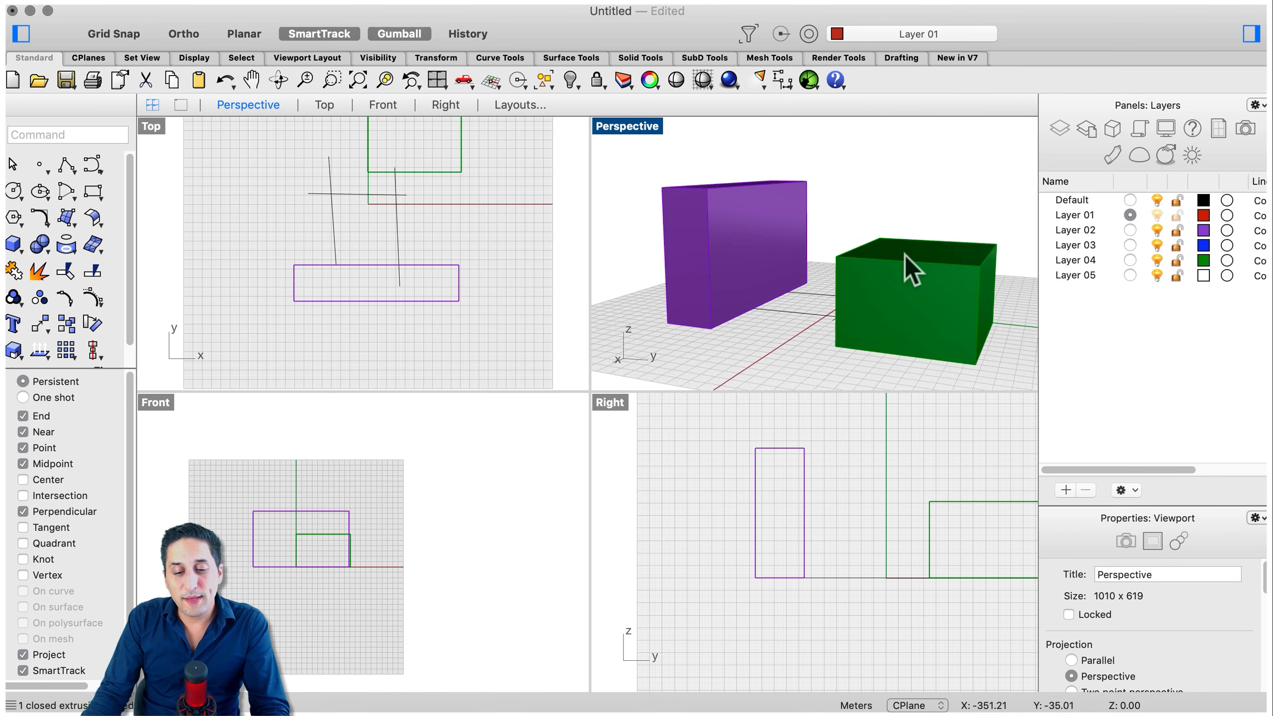
{"action": "right_click_drag", "start_coordinate": [832, 256], "coordinate": [911, 250]}
{"action": "scroll", "coordinate": [881, 254], "scroll_direction": "down", "scroll_amount": 3}
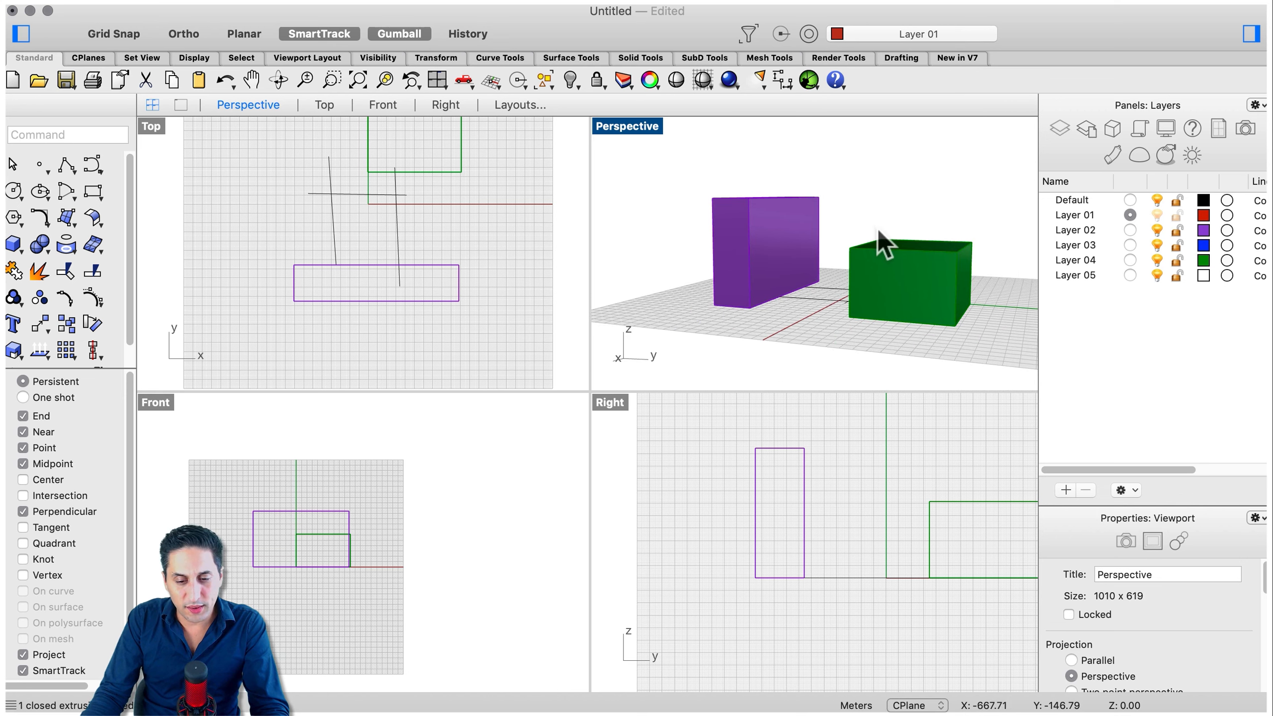
{"action": "scroll", "coordinate": [875, 223], "scroll_direction": "up", "scroll_amount": 3}
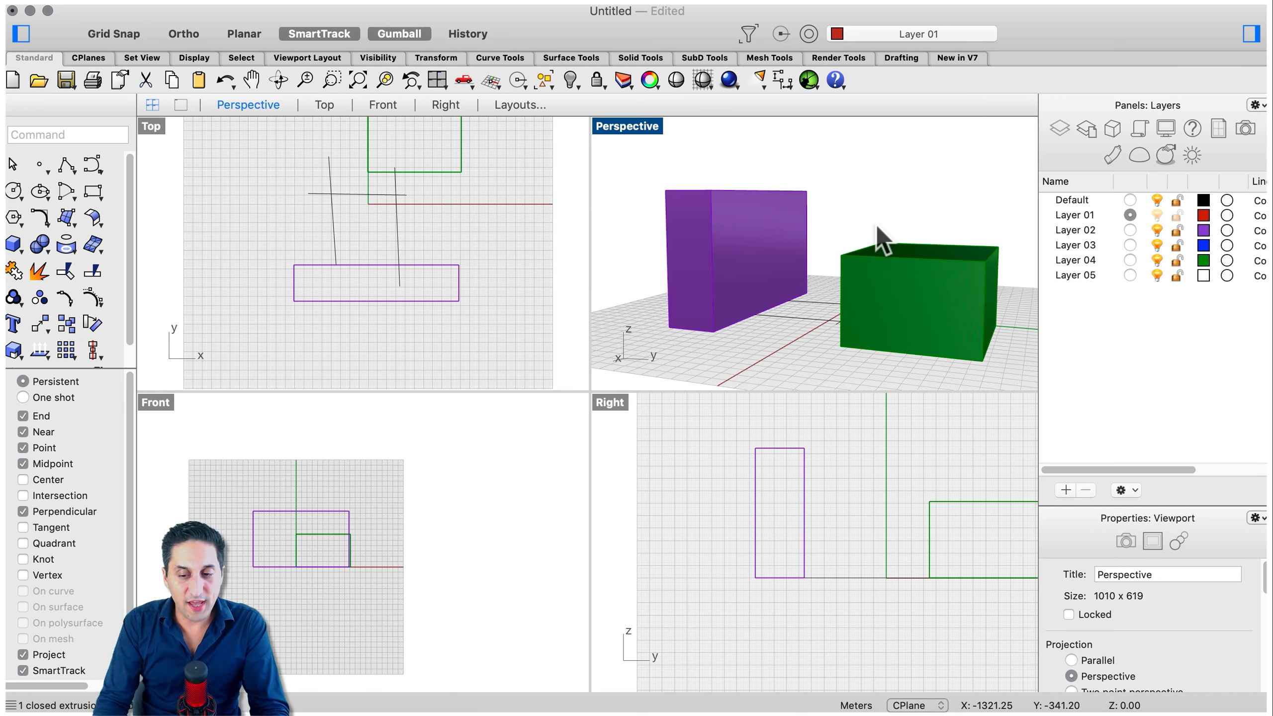
- Use the NamedView command to save the current viewport as a named view called Perspective
{"action": "type", "text": "named"}
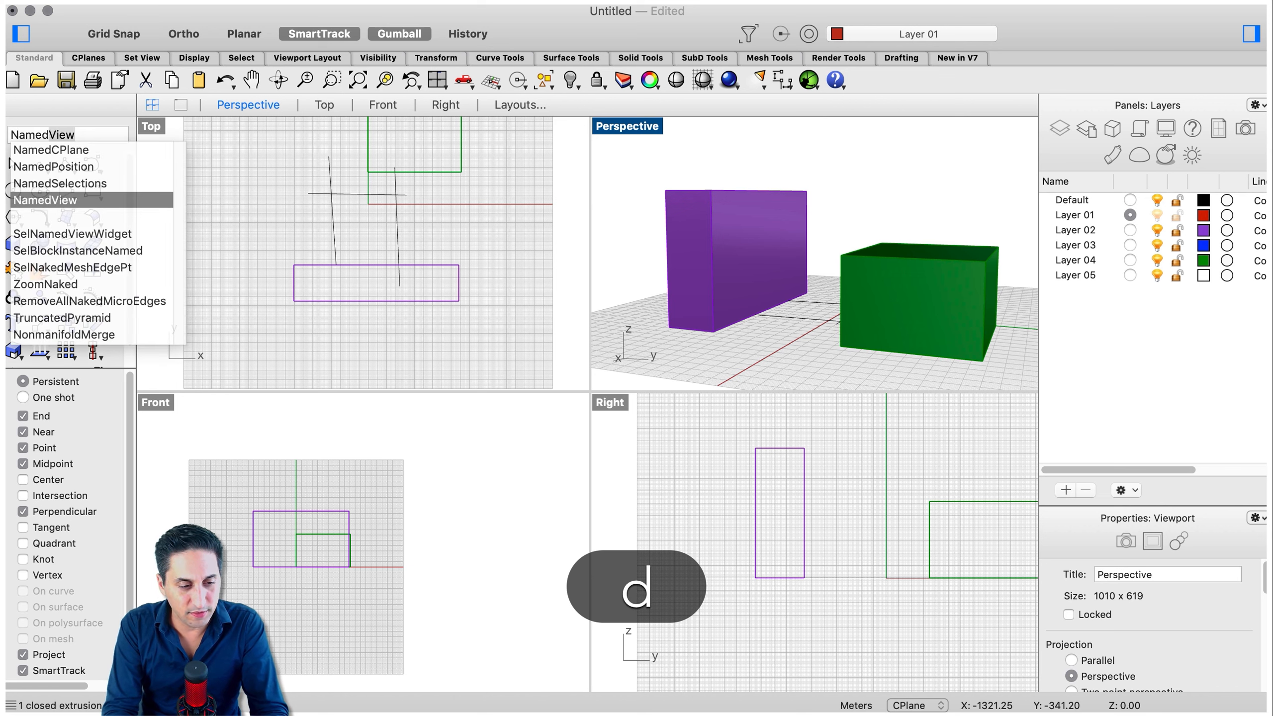
{"action": "key", "text": "Return"}
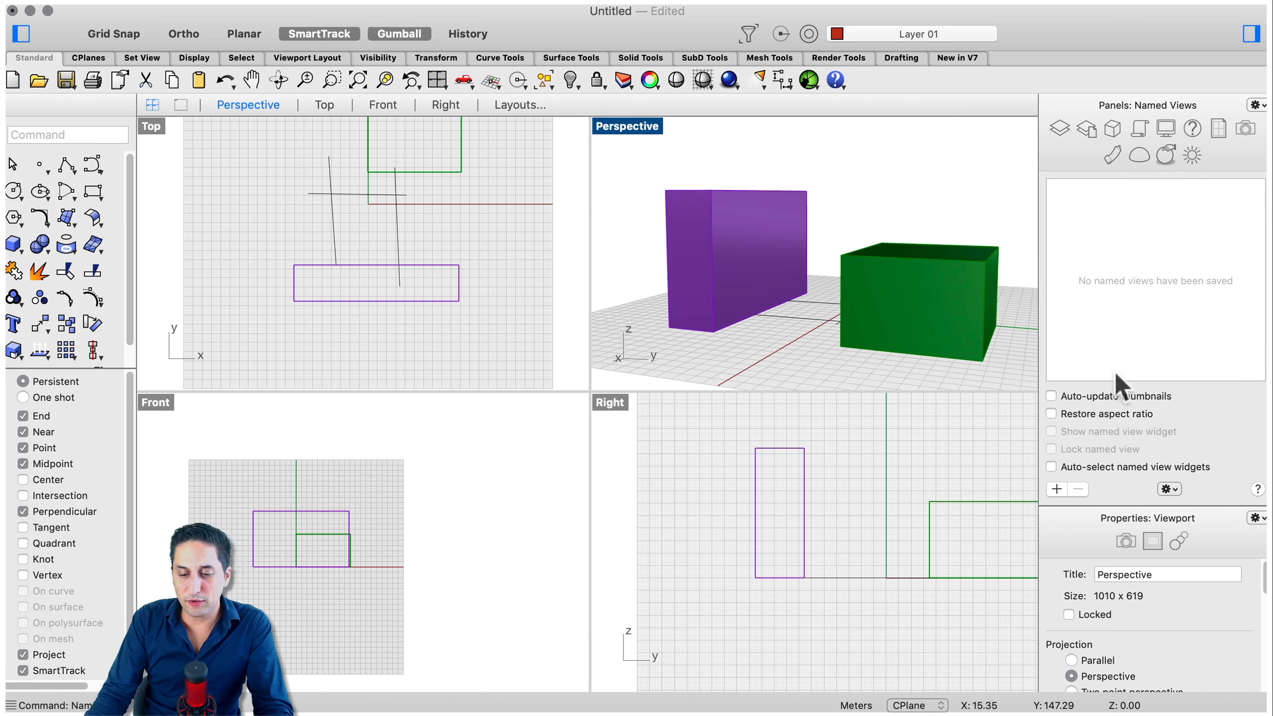
{"action": "left_click", "coordinate": [1056, 487]}
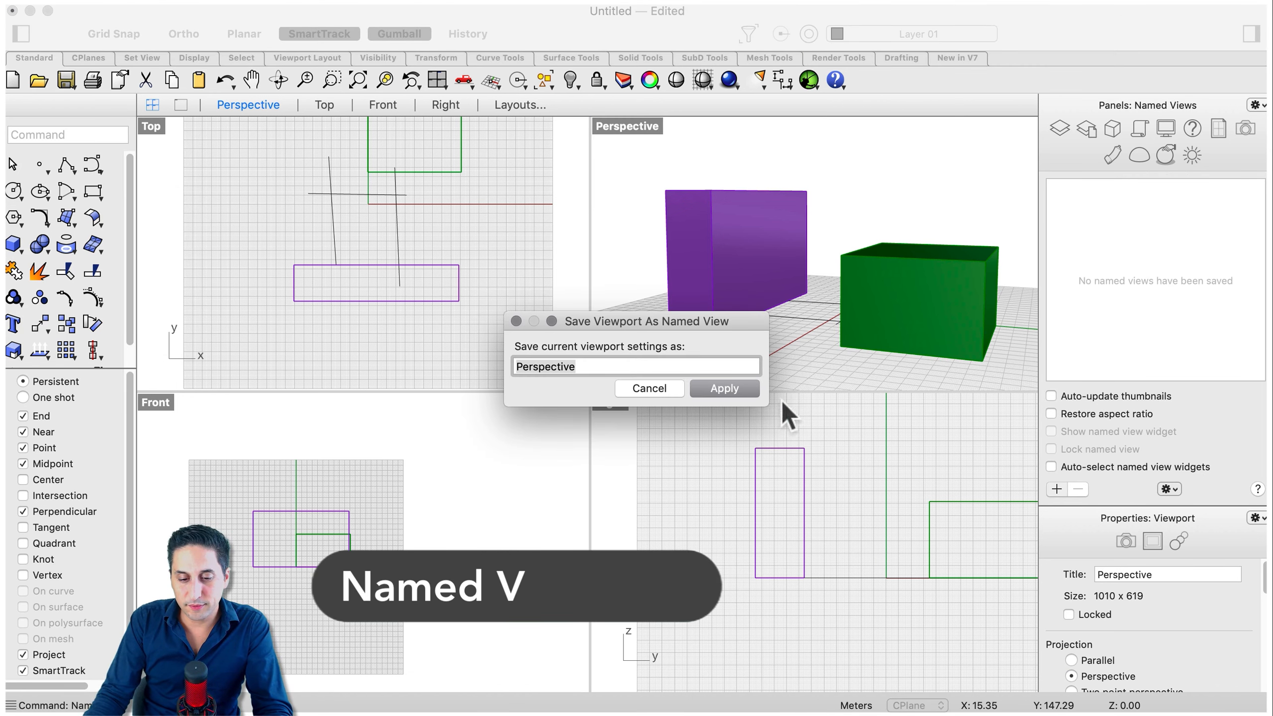
{"action": "left_click", "coordinate": [741, 387]}
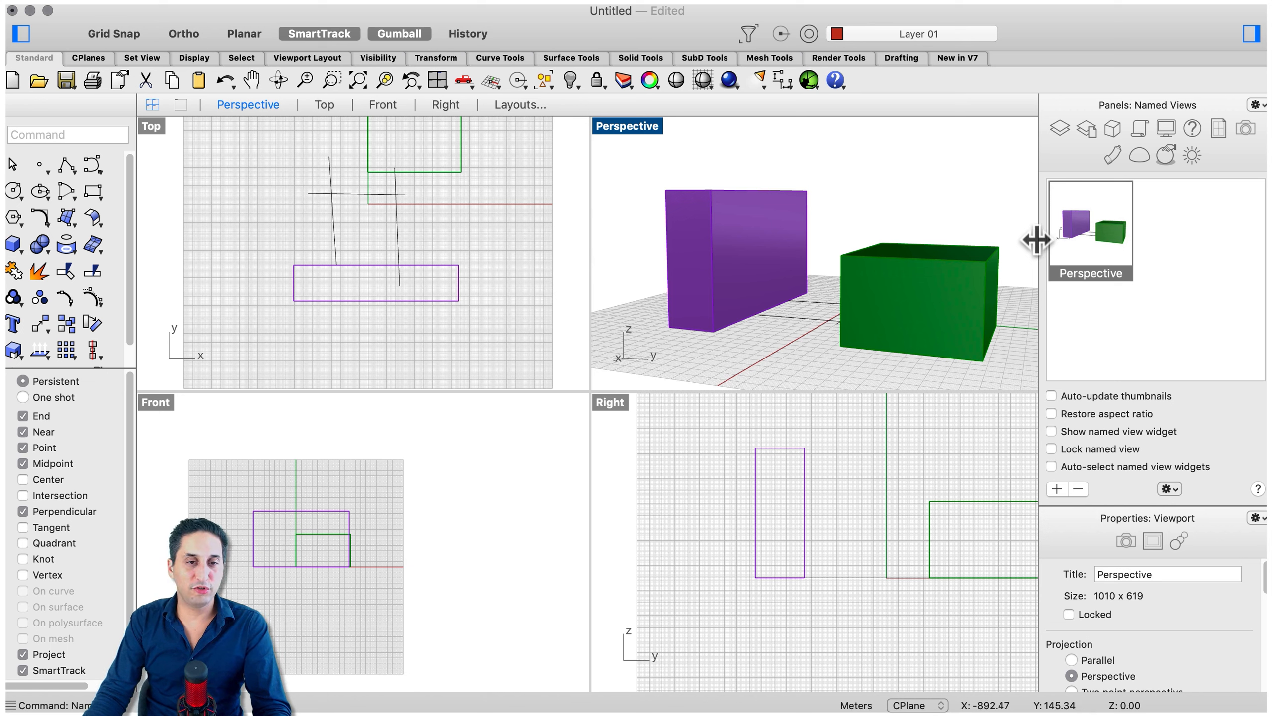
- Create a Letter-size portrait layout named Page 1, 215.9 x 279.4 millimeters, with an initial detail count of 1
{"action": "scroll", "coordinate": [773, 248], "scroll_direction": "down", "scroll_amount": 5}
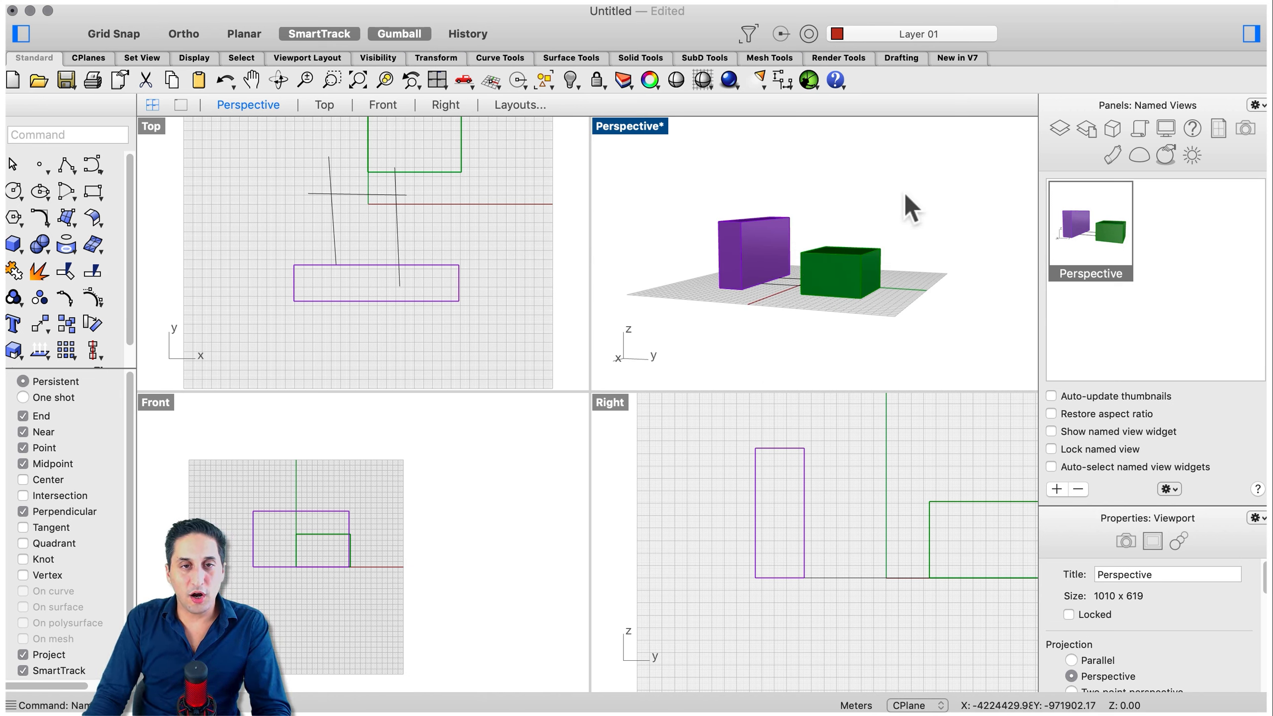
{"action": "left_click", "coordinate": [882, 213]}
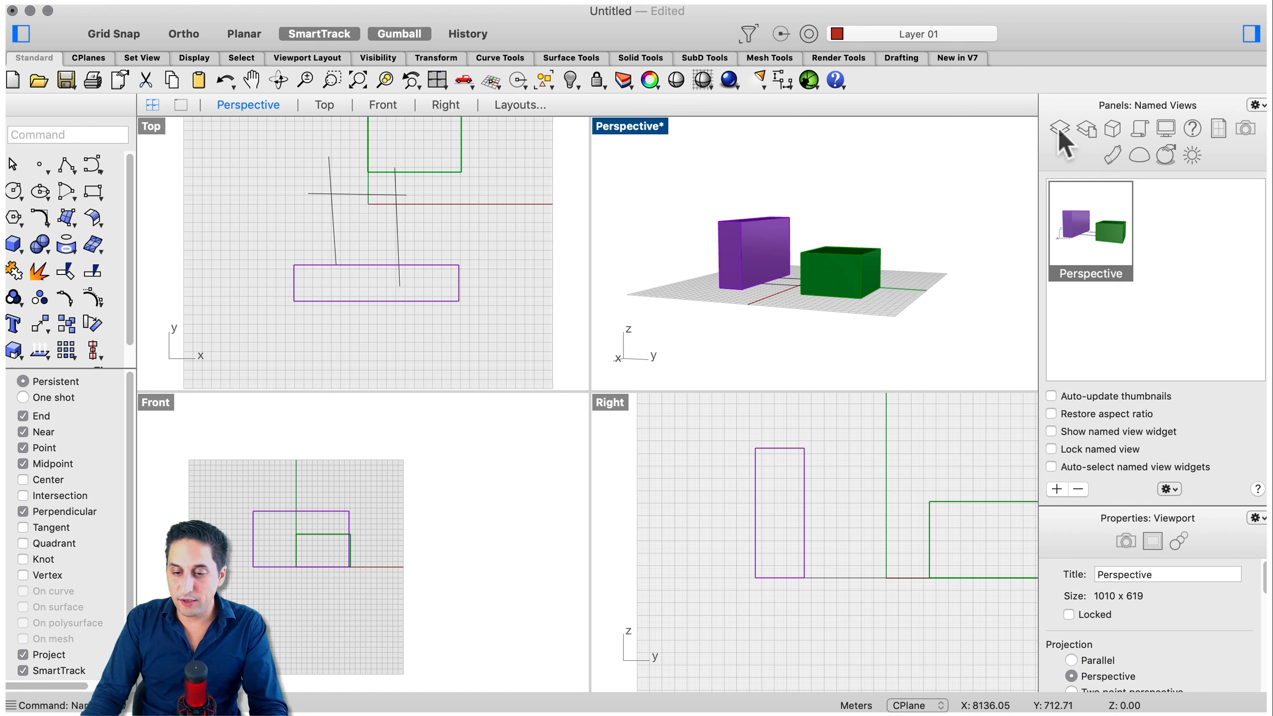
{"action": "left_click", "coordinate": [1219, 130]}
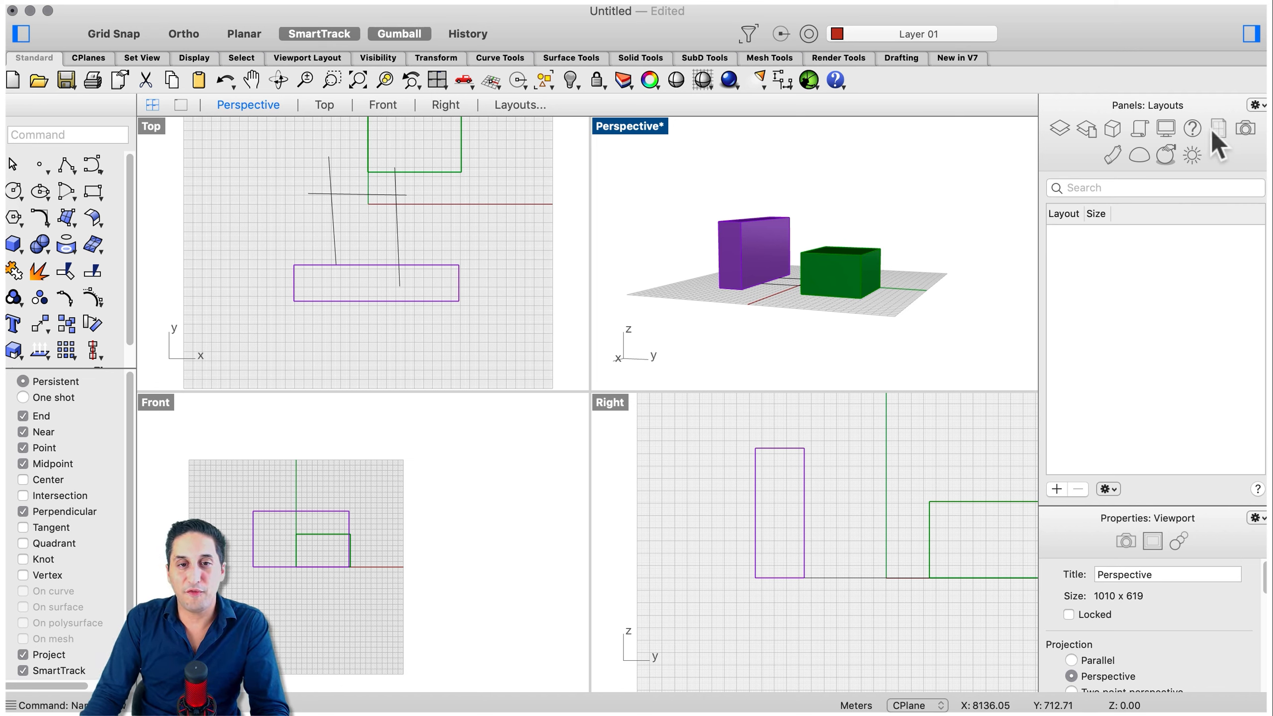
{"action": "left_click", "coordinate": [1057, 489]}
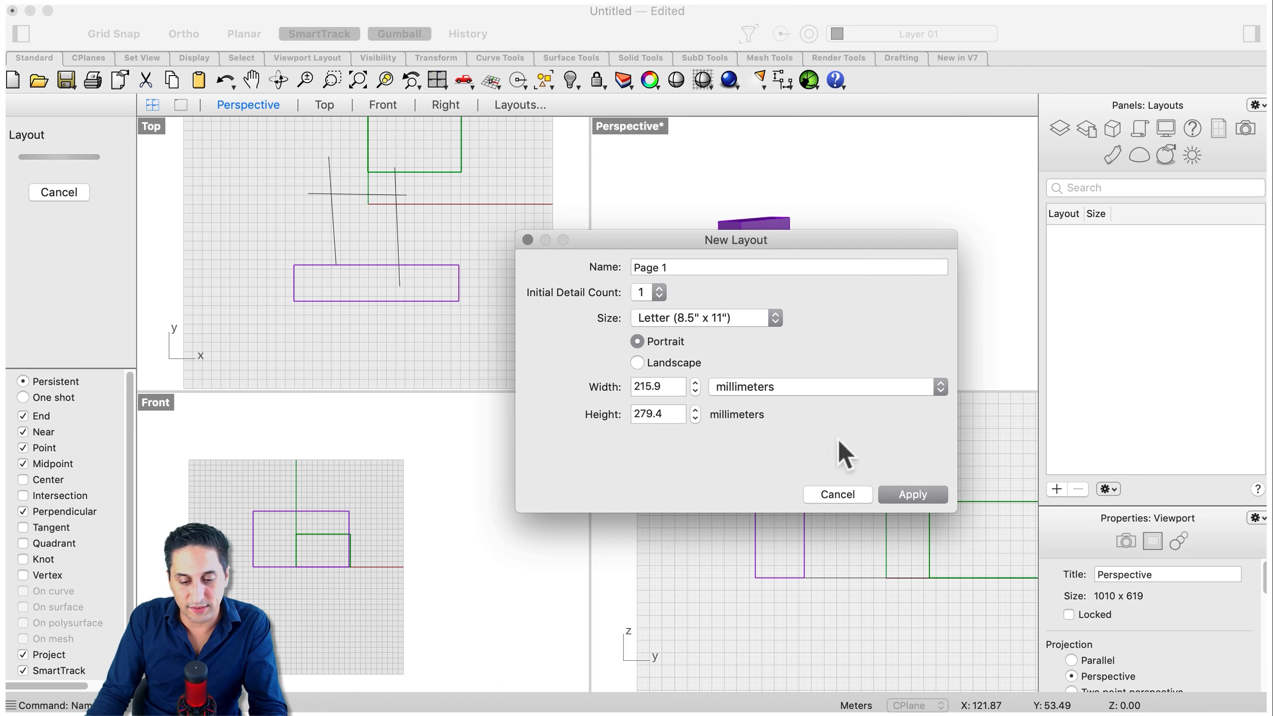
{"action": "left_click", "coordinate": [931, 497]}
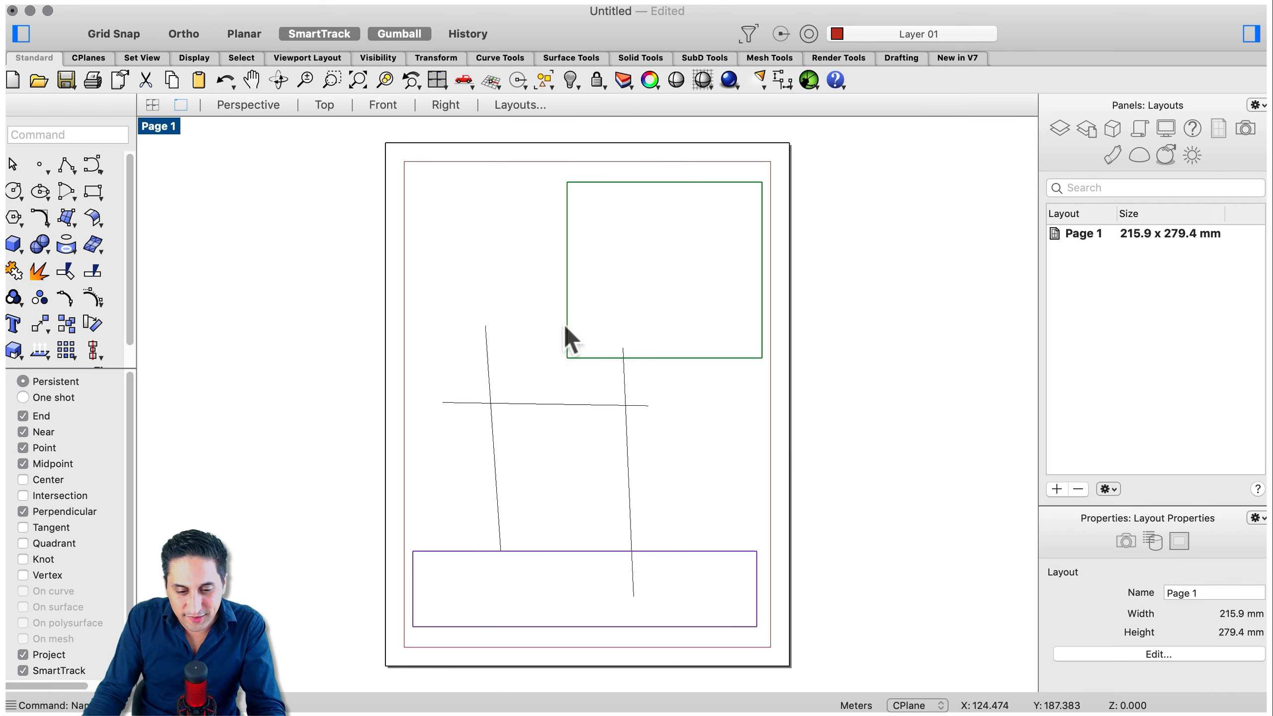
- Widen the detail view on Page 1 by stretching its right edge beyond the edge of the sheet
{"action": "scroll", "coordinate": [607, 386], "scroll_direction": "down", "scroll_amount": 5}
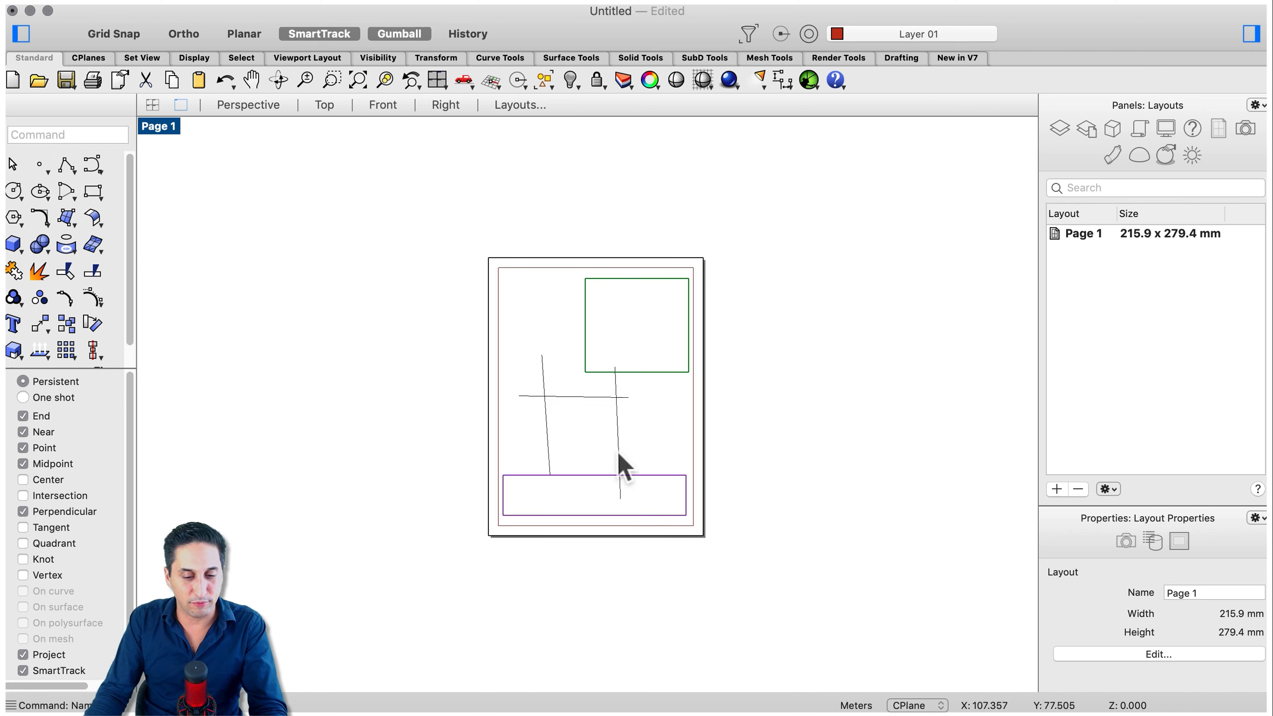
{"action": "left_click", "coordinate": [648, 431]}
{"action": "left_click", "coordinate": [673, 396]}
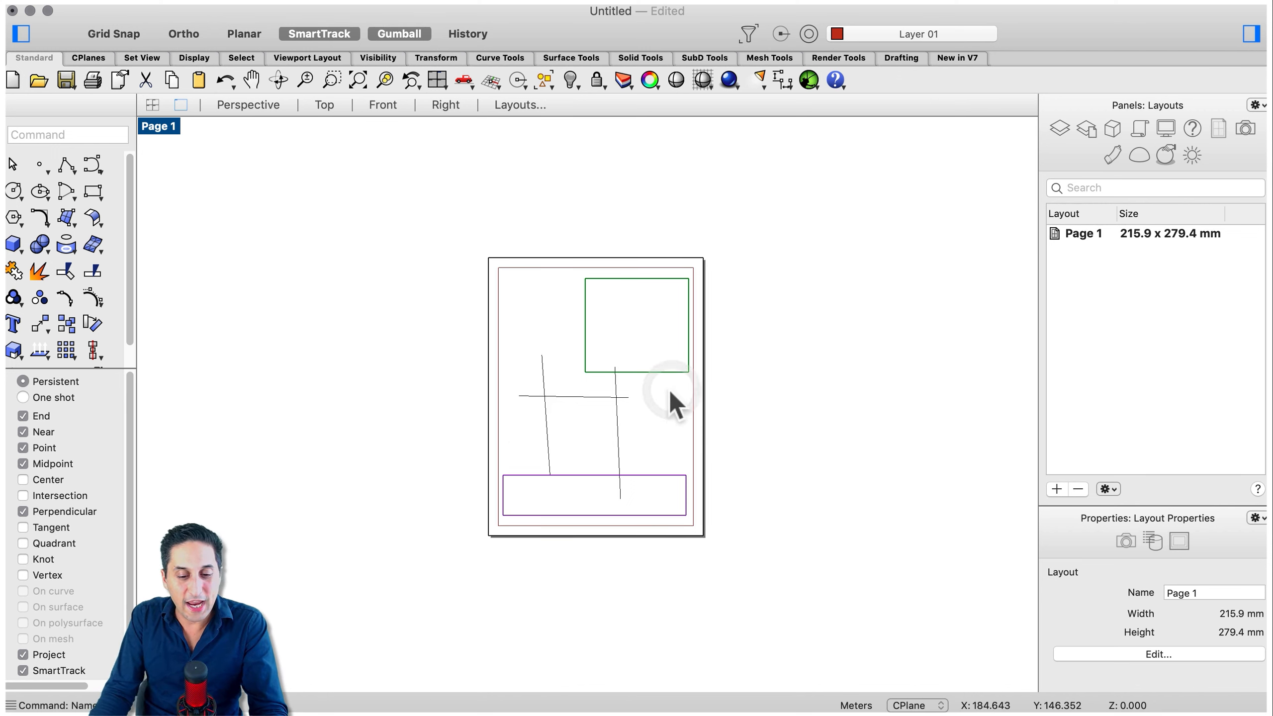
{"action": "left_click", "coordinate": [694, 402]}
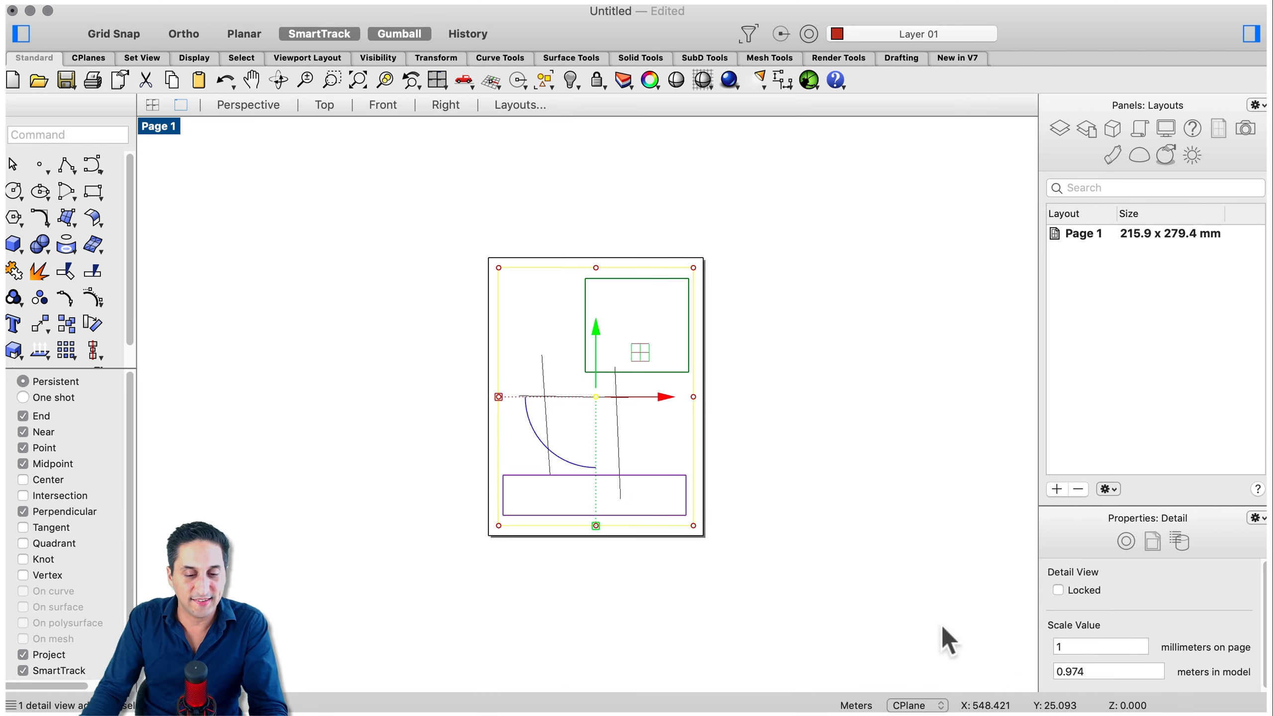
{"action": "left_click_drag", "start_coordinate": [694, 397], "coordinate": [747, 396]}
{"action": "left_click_drag", "start_coordinate": [664, 403], "coordinate": [561, 377]}
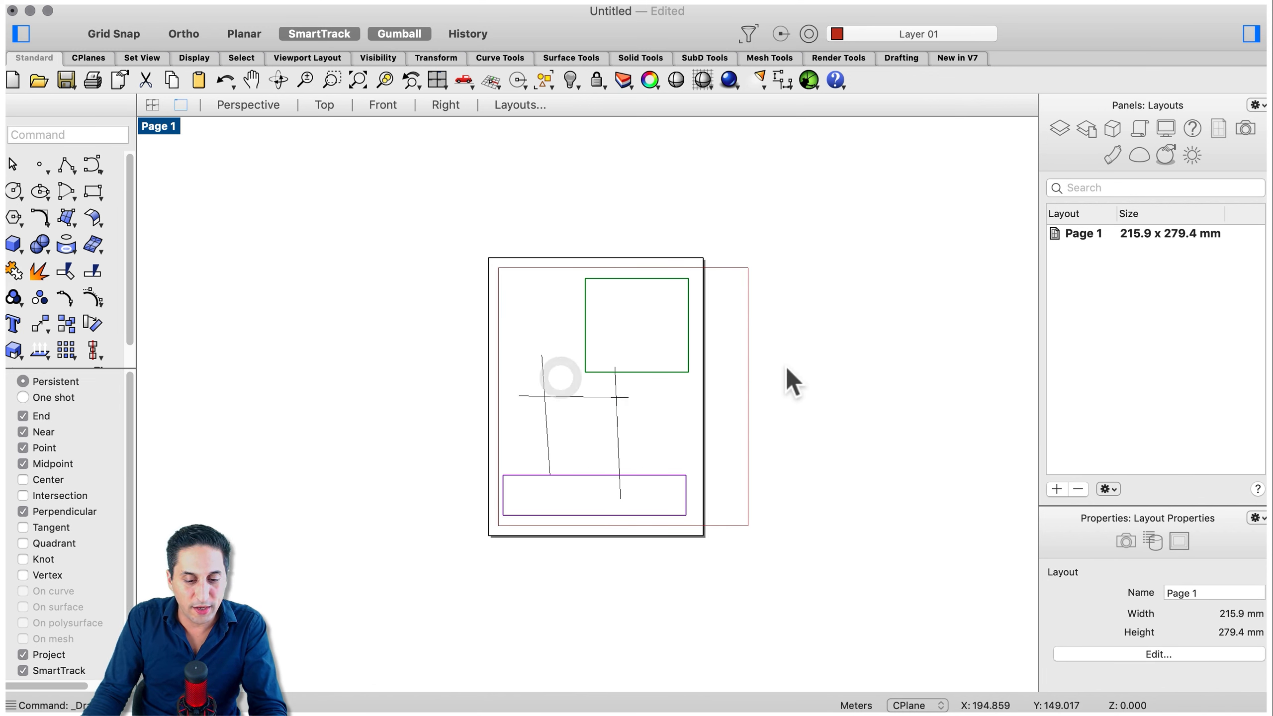
{"action": "left_click", "coordinate": [860, 324]}
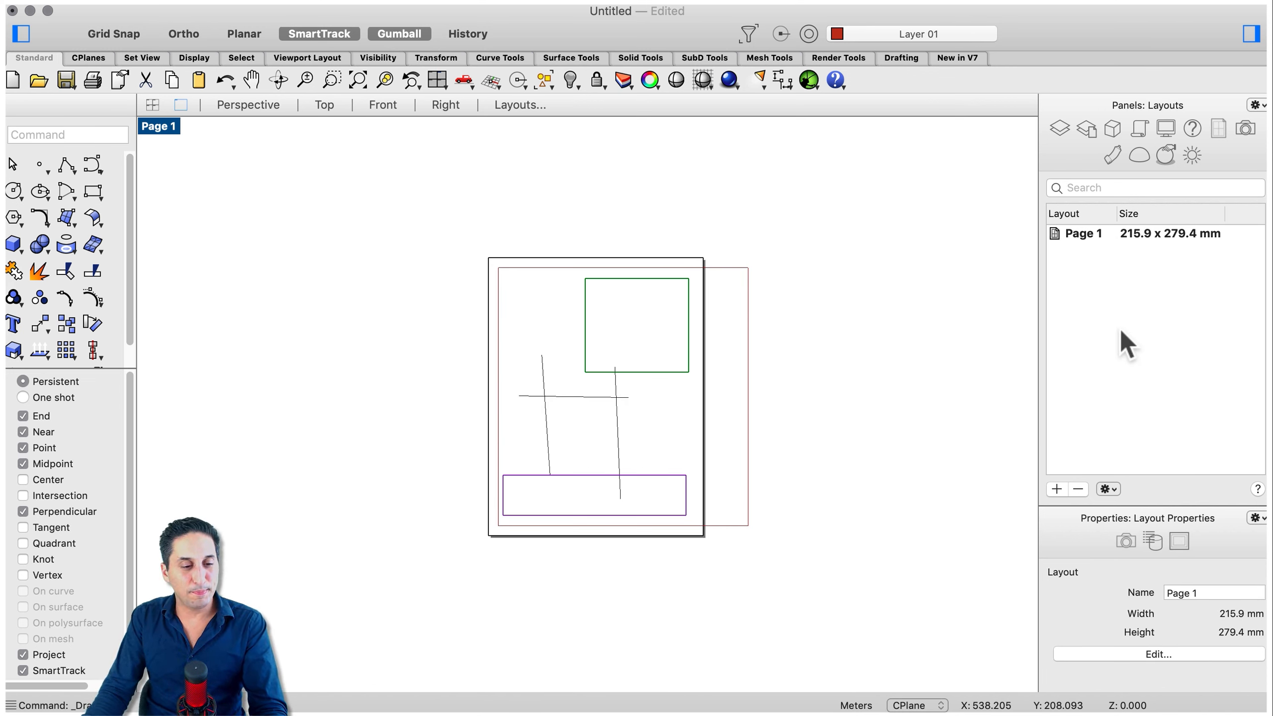
{"action": "scroll", "coordinate": [612, 441], "scroll_direction": "up", "scroll_amount": 3}
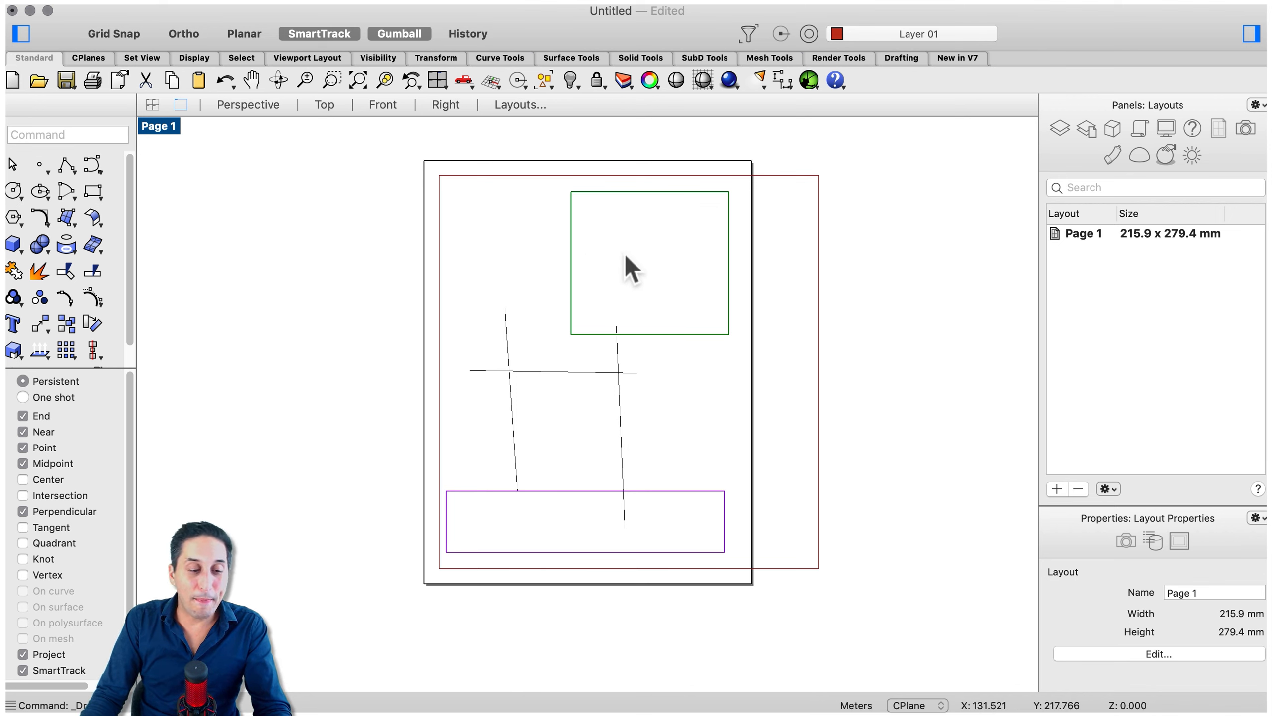
- Return from the layout to the four model viewports and delete all curves and boxes
{"action": "left_click", "coordinate": [152, 104]}
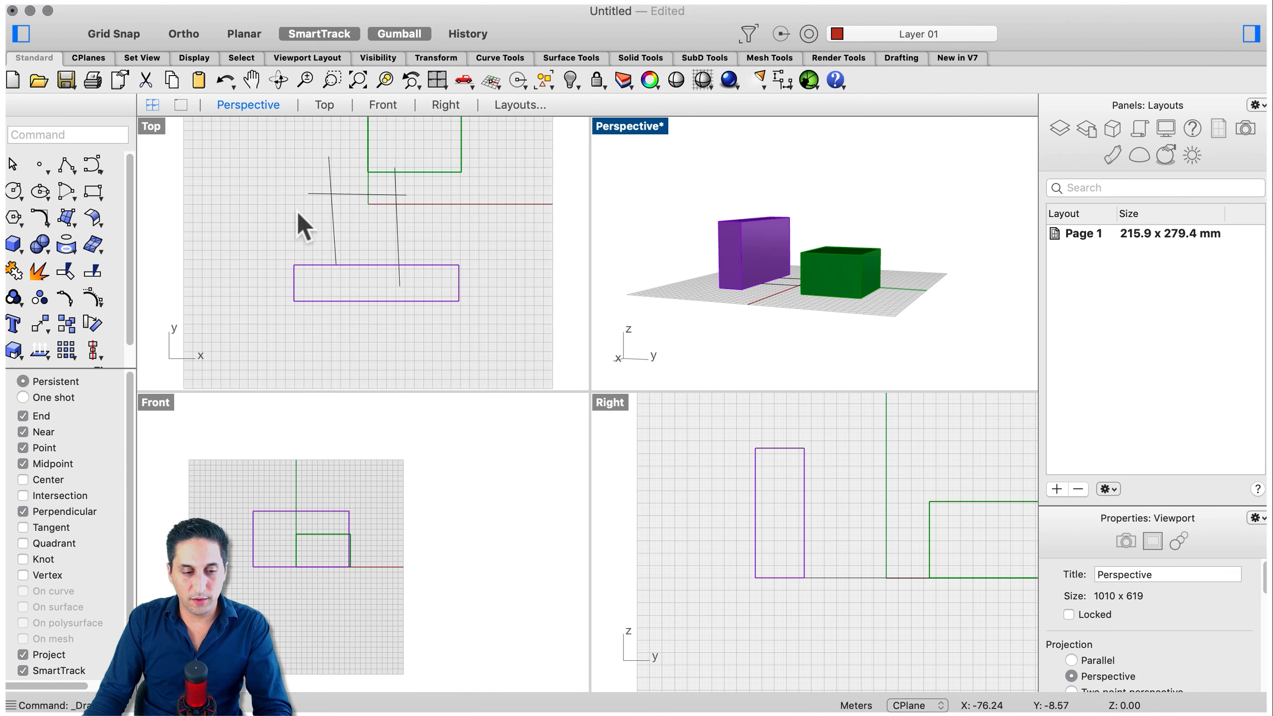
{"action": "scroll", "coordinate": [852, 321], "scroll_direction": "down", "scroll_amount": 3}
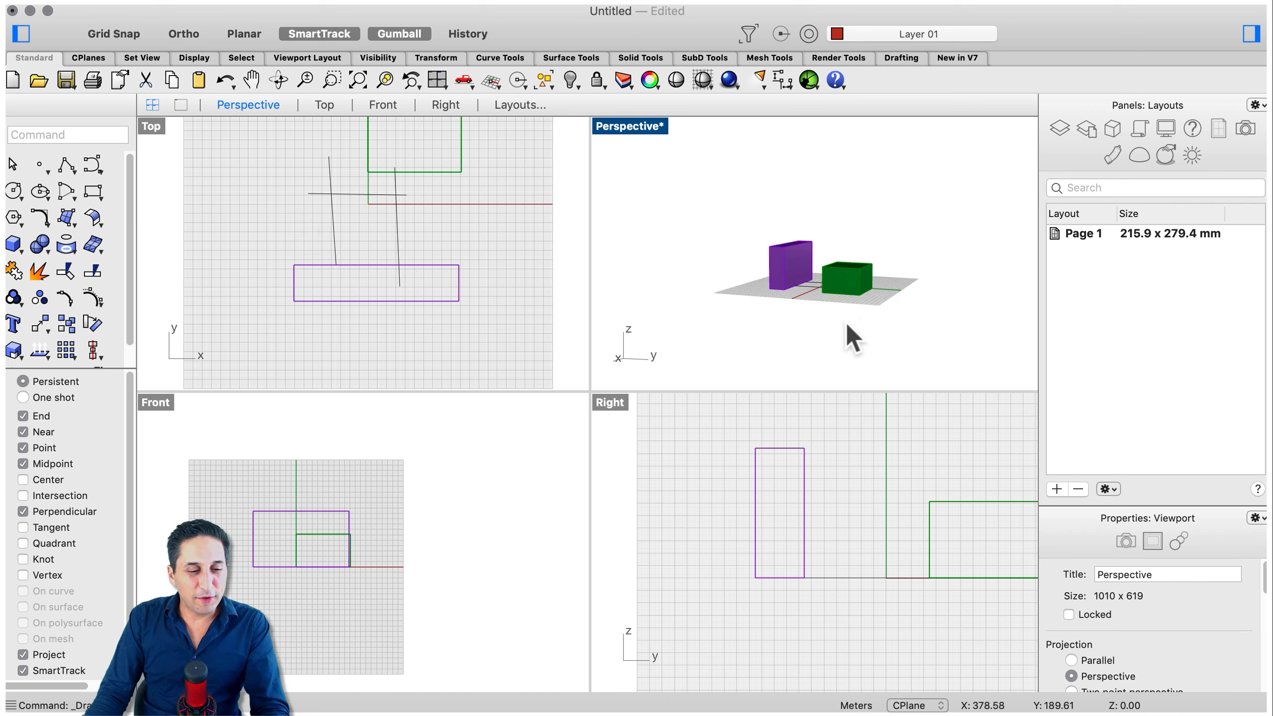
{"action": "right_click_drag", "start_coordinate": [841, 334], "coordinate": [820, 346]}
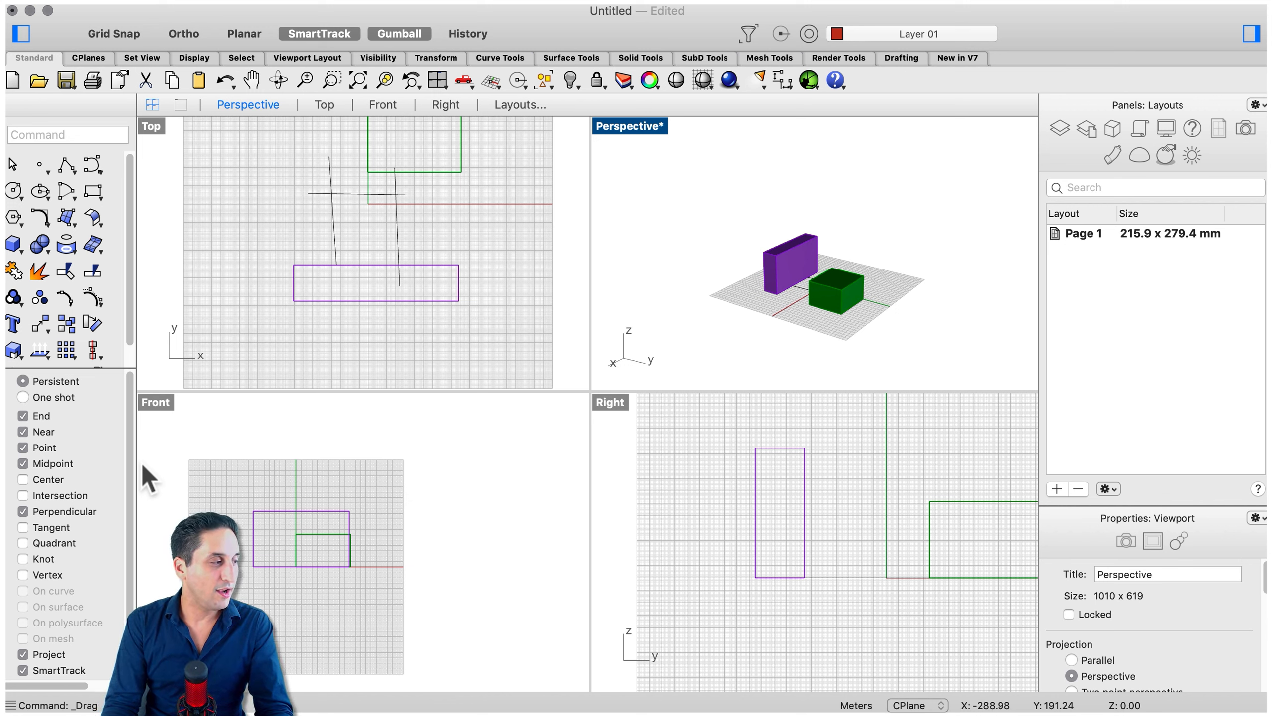
{"action": "key", "text": "super+z"}
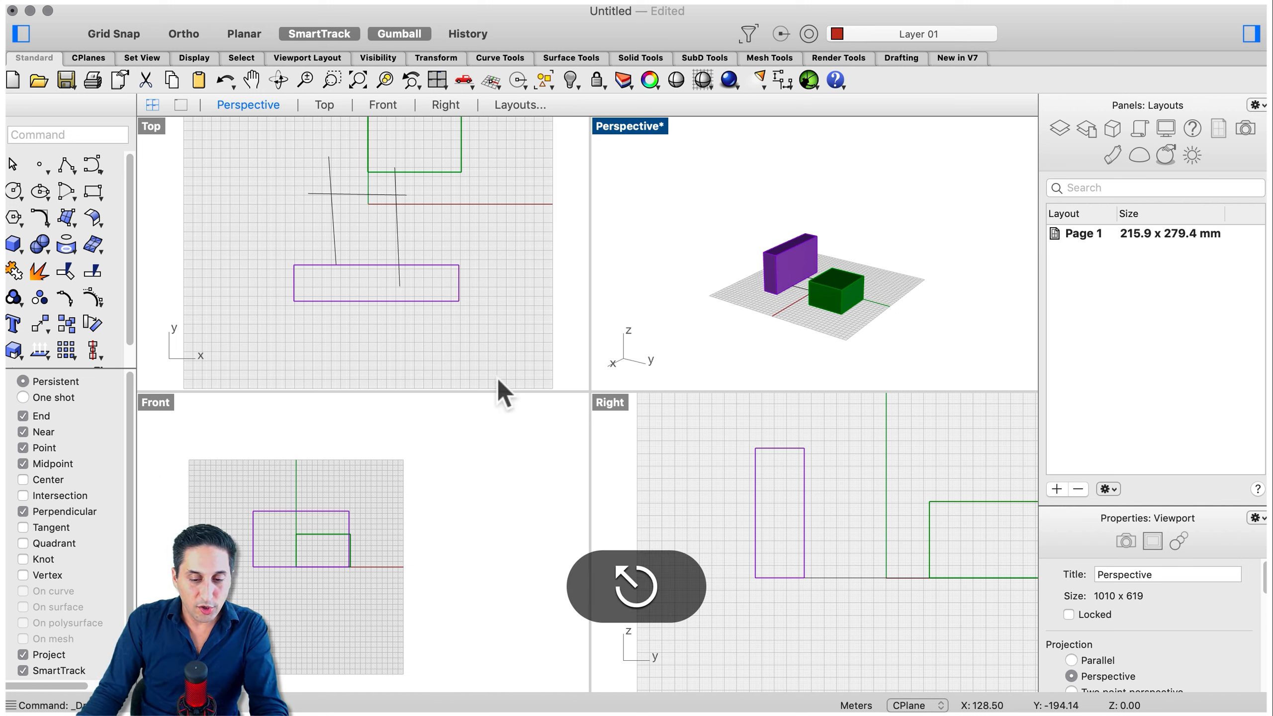
{"action": "key", "text": "super+a"}
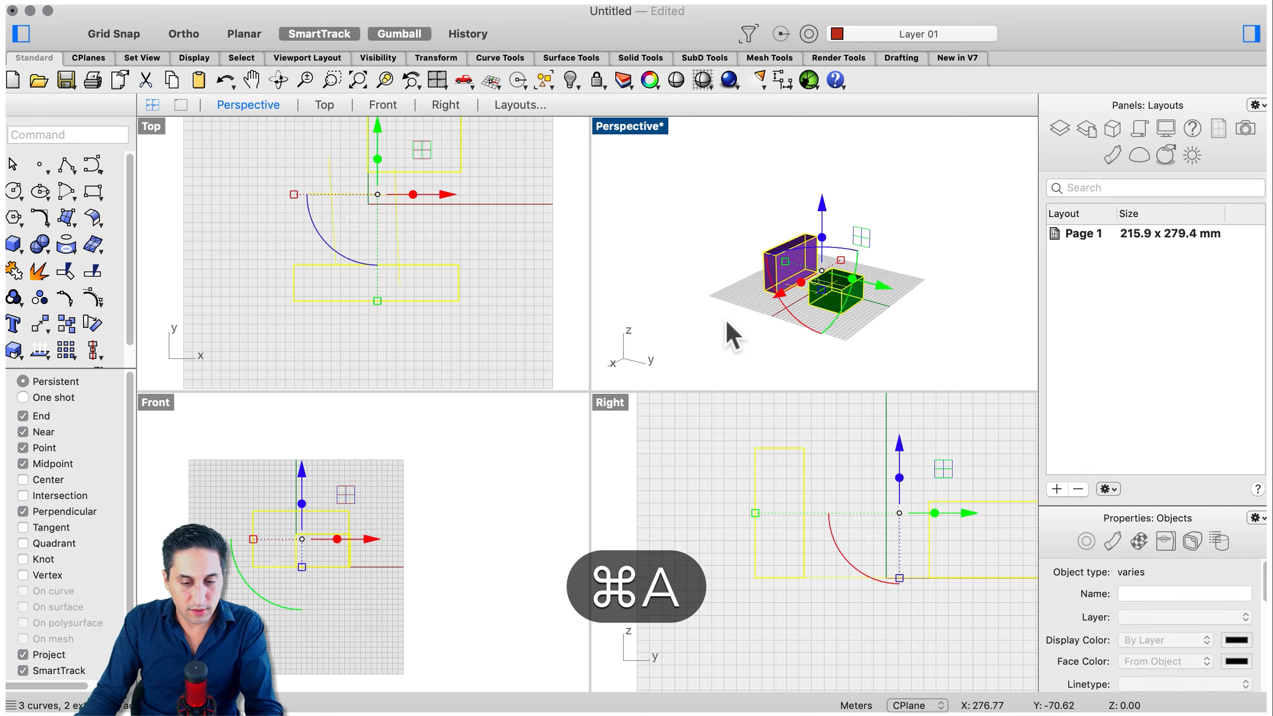
{"action": "key", "text": "super+BackSpace"}
- Draw a large box over the grid origin in the Perspective viewport on Layer 01
{"action": "scroll", "coordinate": [784, 313], "scroll_direction": "up", "scroll_amount": 5}
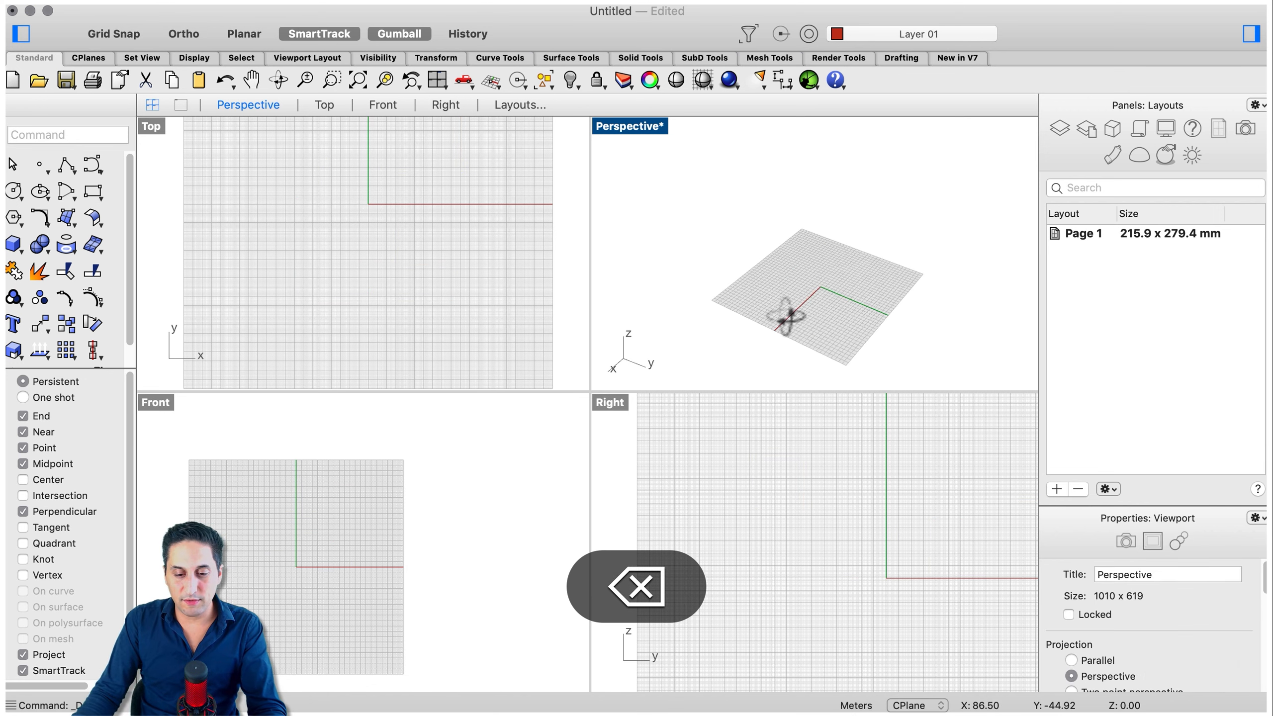
{"action": "scroll", "coordinate": [800, 289], "scroll_direction": "up", "scroll_amount": 3}
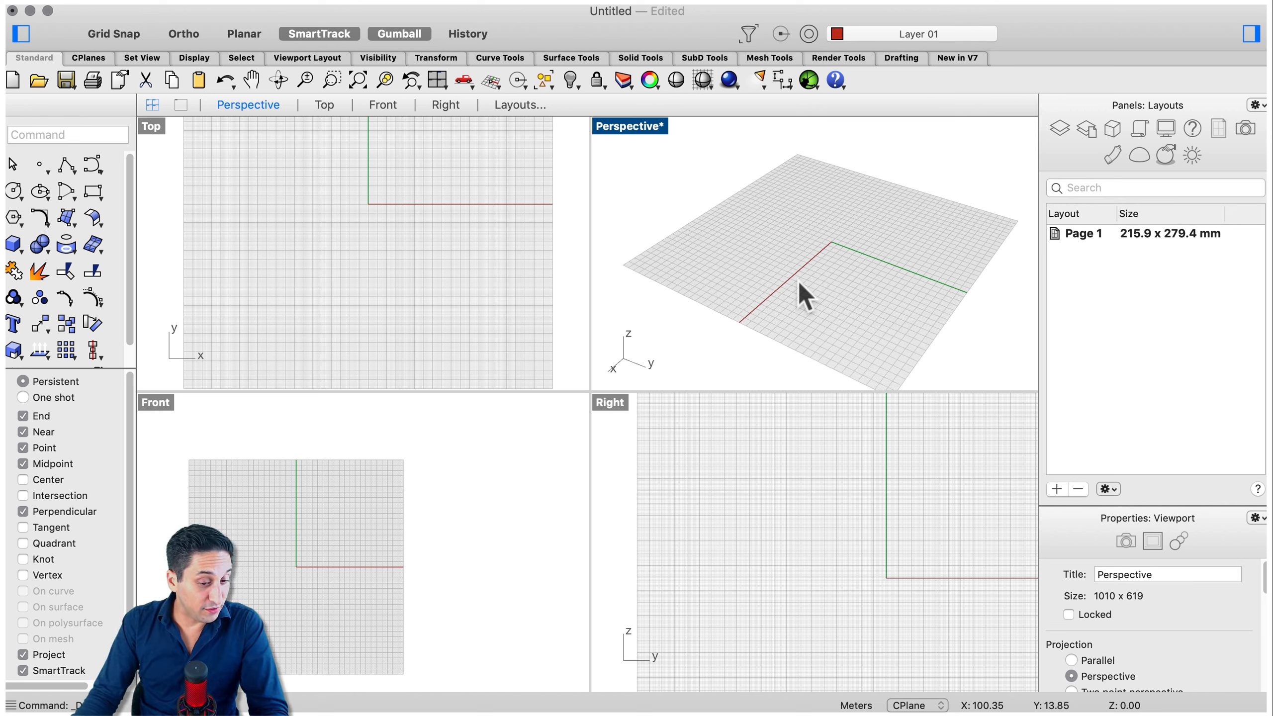
{"action": "left_click", "coordinate": [14, 245]}
{"action": "left_click", "coordinate": [813, 200]}
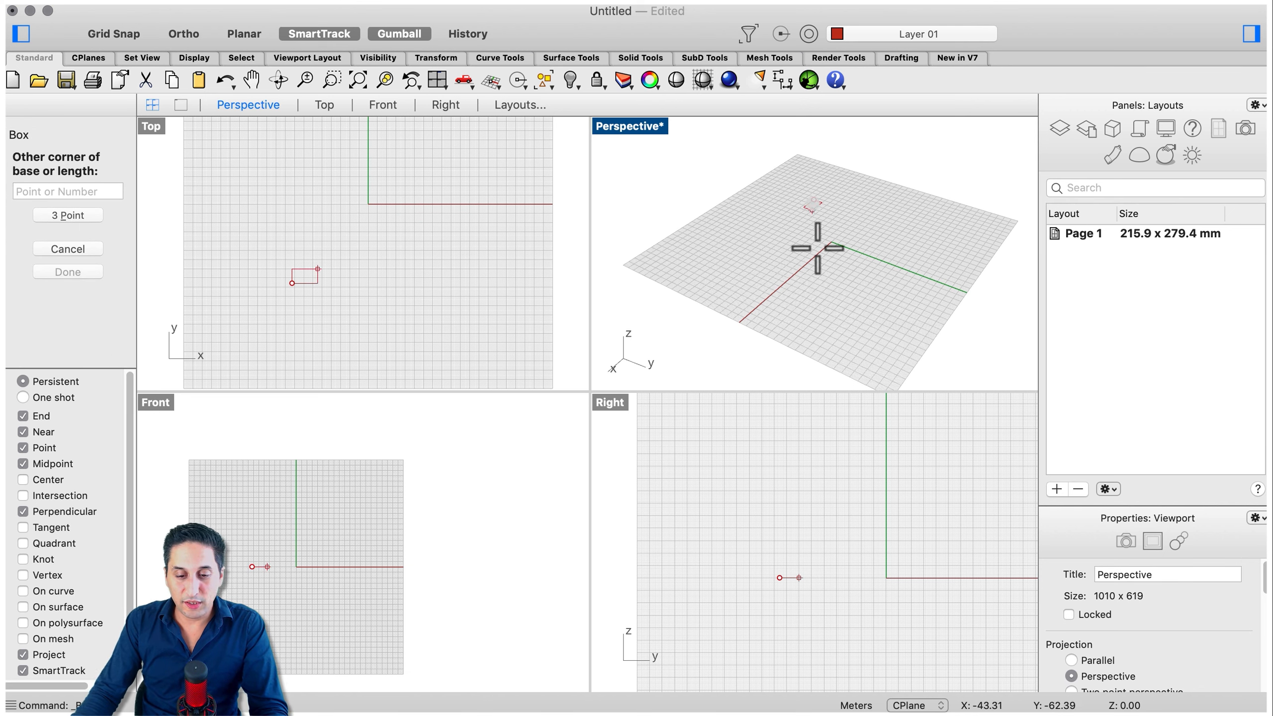
{"action": "left_click", "coordinate": [848, 303]}
{"action": "left_click", "coordinate": [851, 243]}
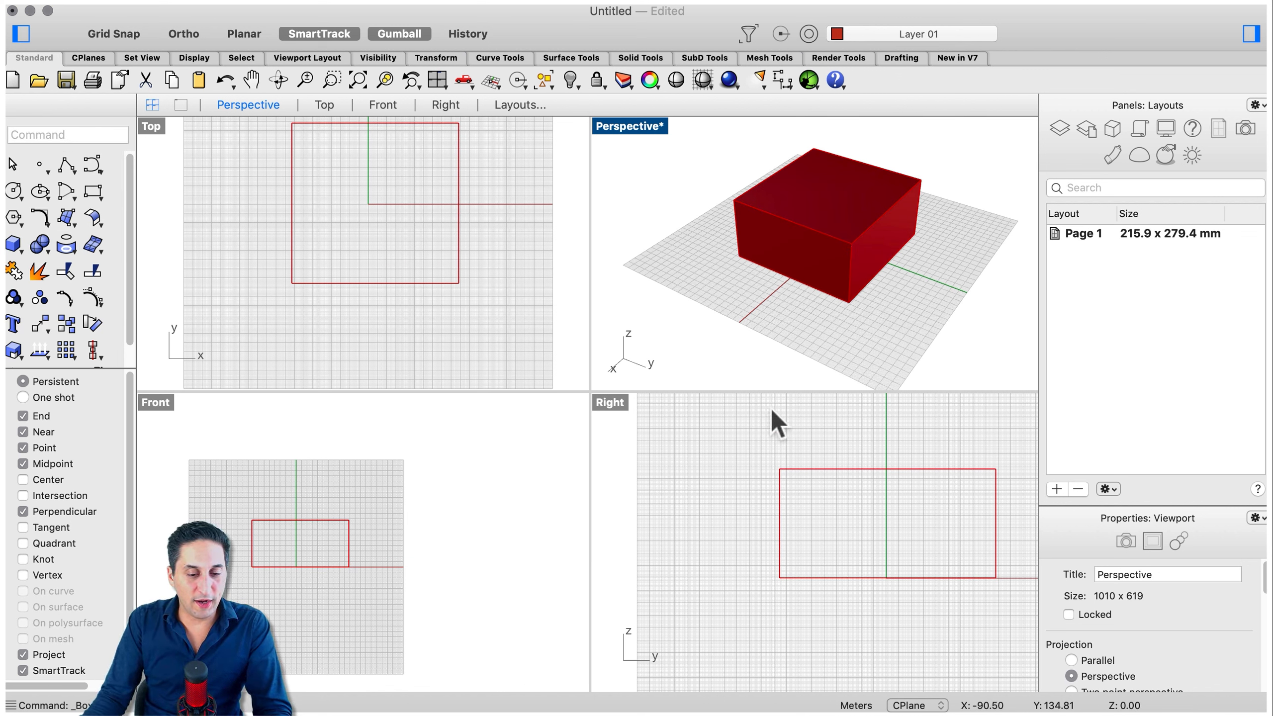
- Examine the red box at different zoom levels in the Perspective, Front, Right and Top viewports
{"action": "scroll", "coordinate": [790, 327], "scroll_direction": "down", "scroll_amount": 5}
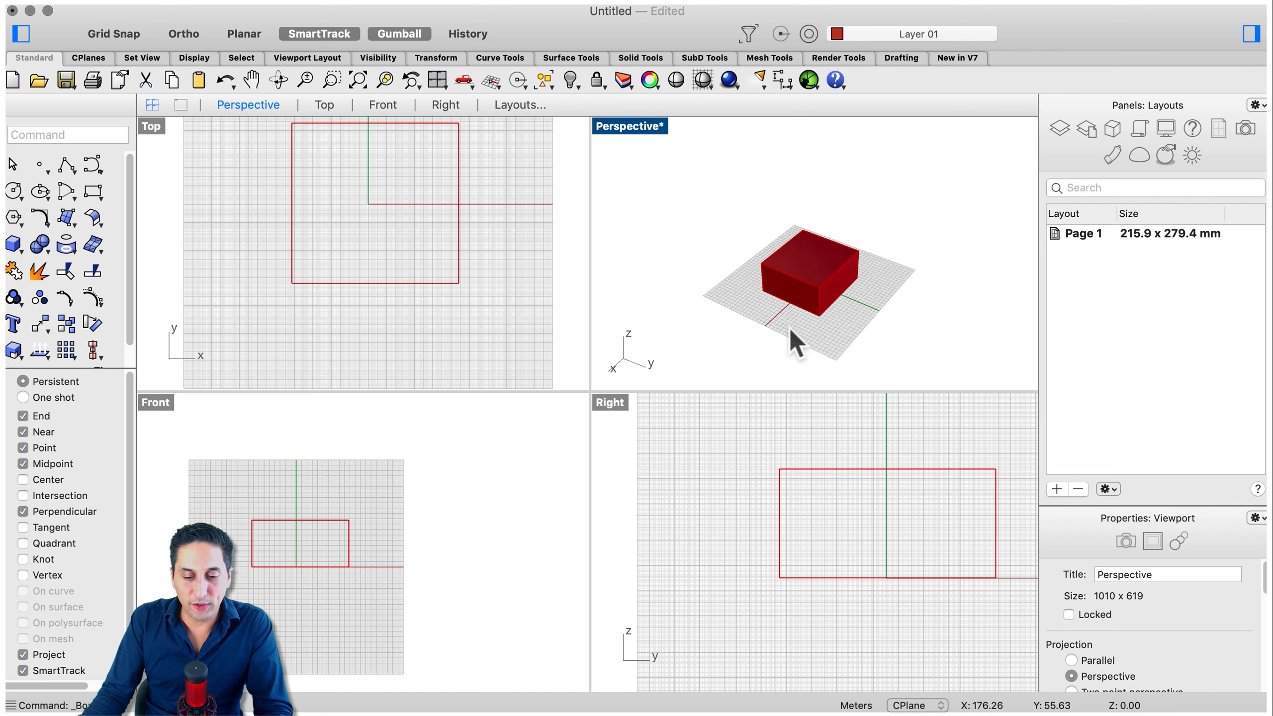
{"action": "scroll", "coordinate": [800, 306], "scroll_direction": "up", "scroll_amount": 8}
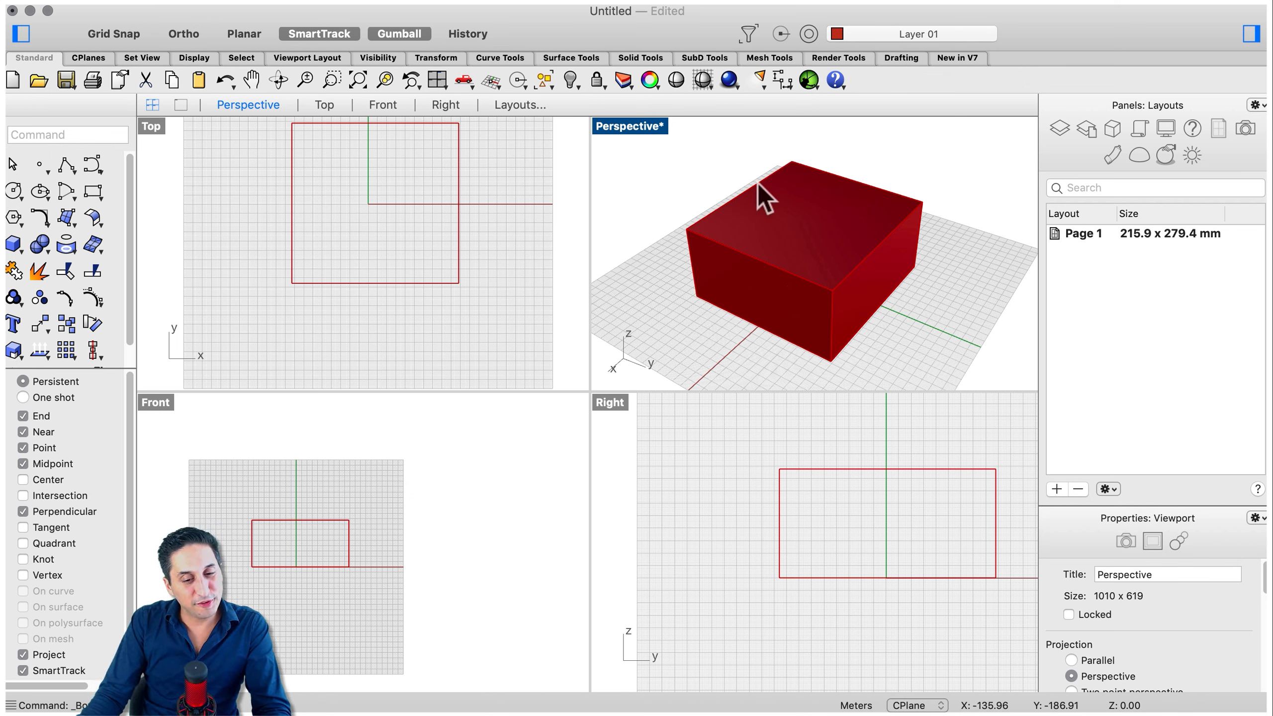
{"action": "scroll", "coordinate": [298, 563], "scroll_direction": "up", "scroll_amount": 3}
{"action": "scroll", "coordinate": [299, 551], "scroll_direction": "up", "scroll_amount": 1}
{"action": "scroll", "coordinate": [302, 544], "scroll_direction": "down", "scroll_amount": 4}
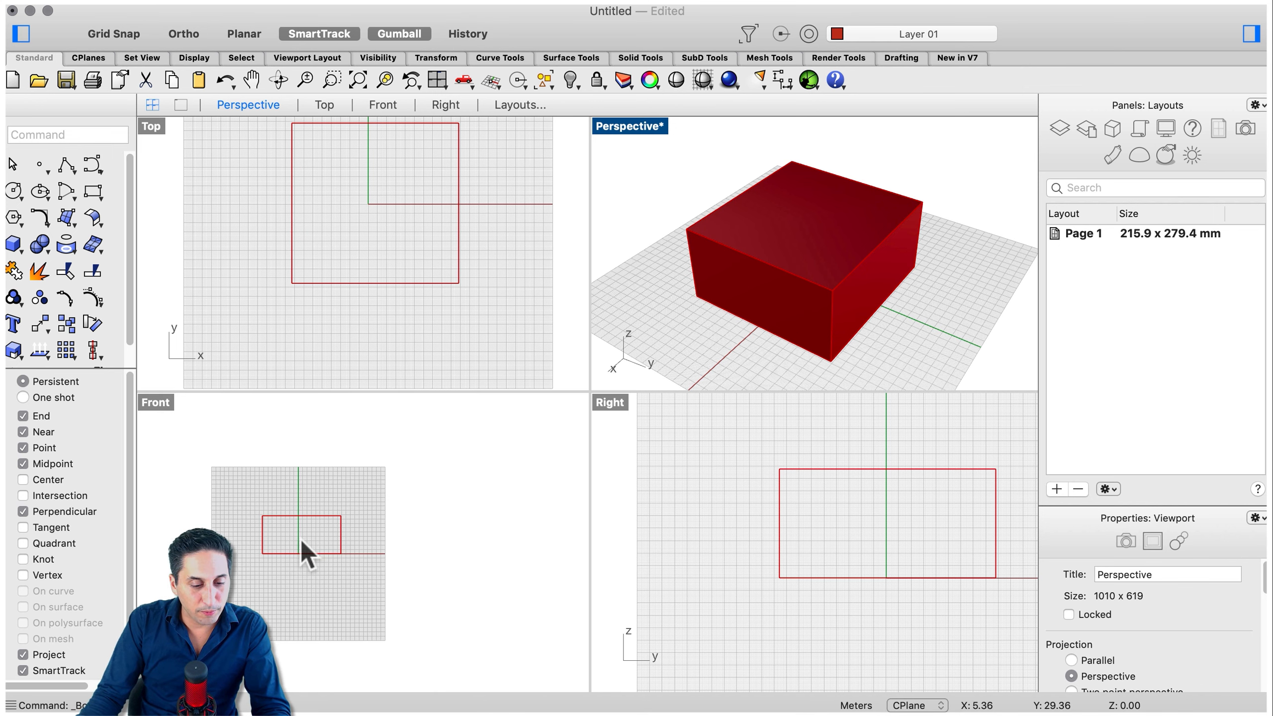
{"action": "scroll", "coordinate": [887, 529], "scroll_direction": "up", "scroll_amount": 3}
{"action": "scroll", "coordinate": [882, 518], "scroll_direction": "down", "scroll_amount": 3}
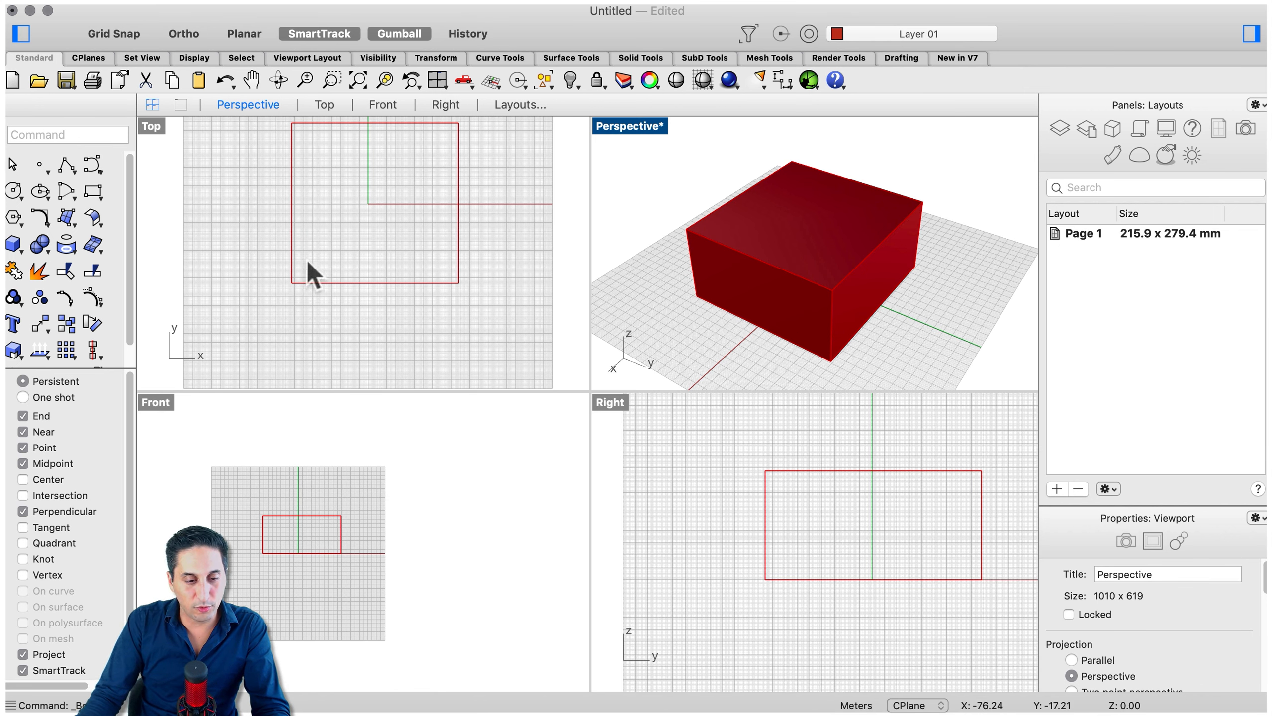
{"action": "scroll", "coordinate": [311, 273], "scroll_direction": "down", "scroll_amount": 3}
{"action": "scroll", "coordinate": [320, 261], "scroll_direction": "up", "scroll_amount": 3}
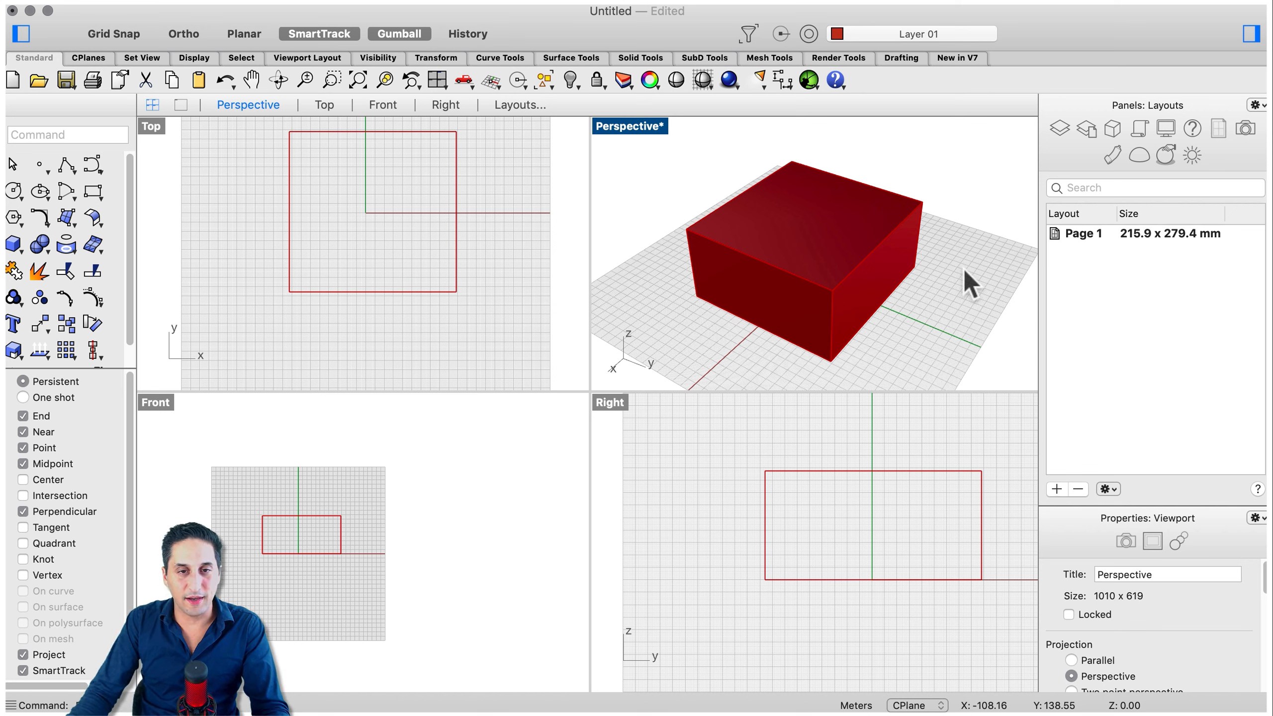
- Inspect the red box by zooming, panning and orbiting the Perspective viewport, with the box both unselected and selected
{"action": "right_click_drag", "start_coordinate": [968, 276], "coordinate": [924, 290], "text": "super"}
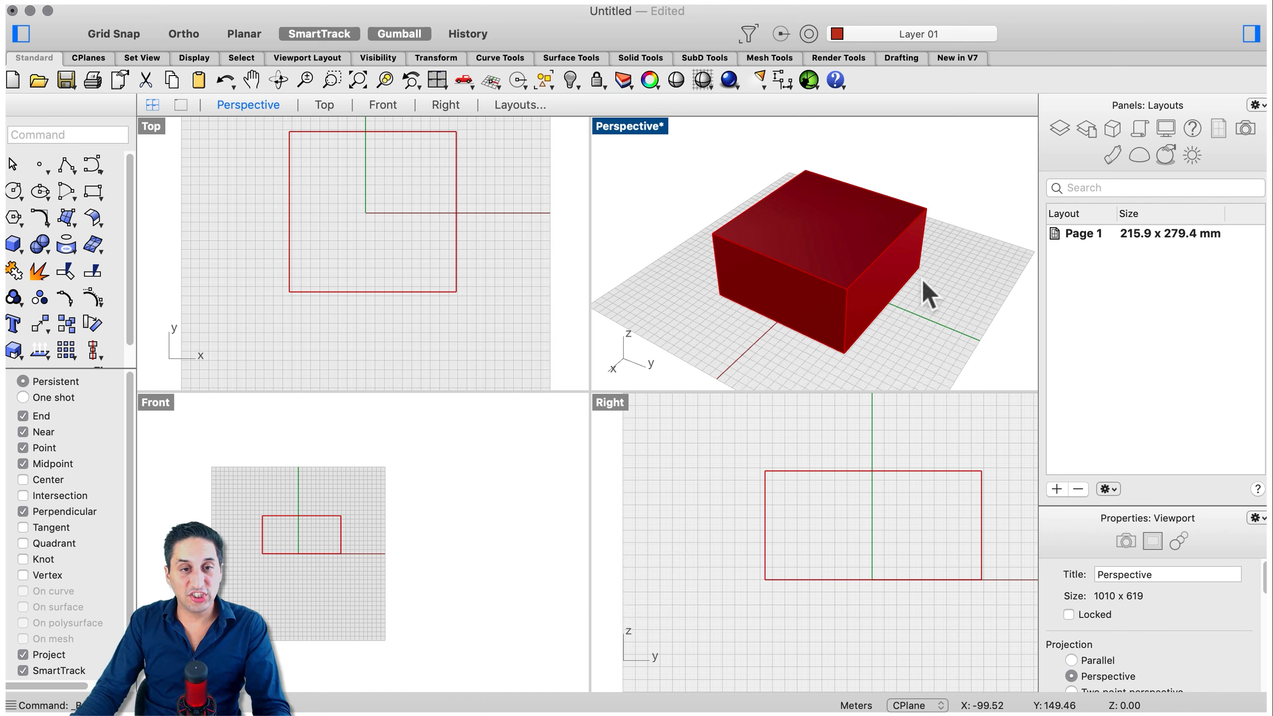
{"action": "right_click_drag", "start_coordinate": [928, 295], "coordinate": [883, 294], "text": "shift"}
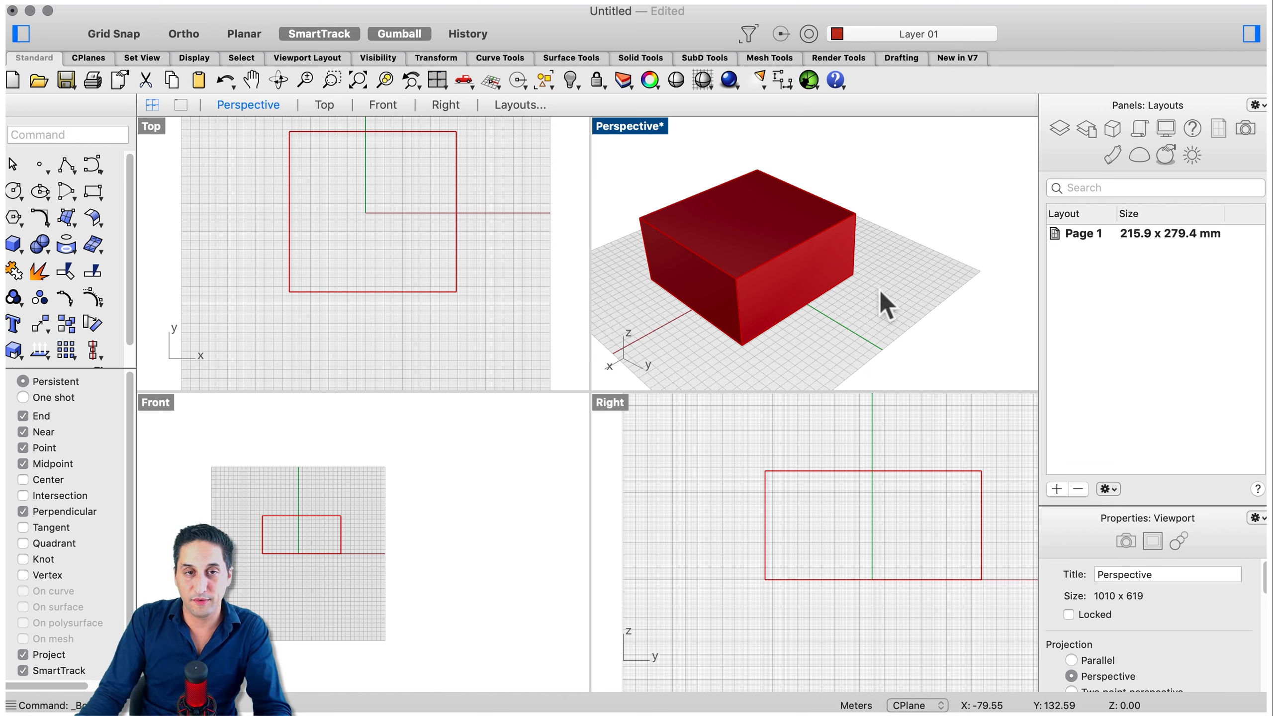
{"action": "left_click", "coordinate": [761, 298]}
{"action": "key", "text": "shift"}
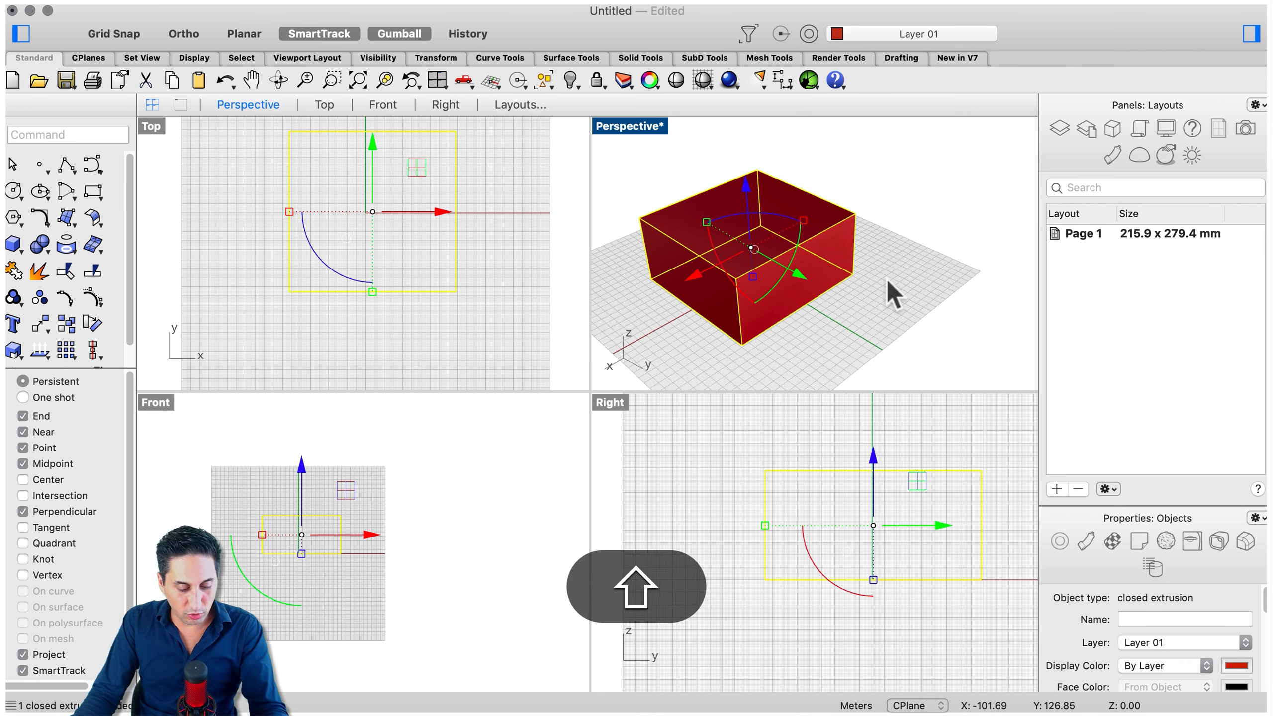
{"action": "right_click_drag", "start_coordinate": [863, 323], "coordinate": [938, 287], "text": "shift+super"}
{"action": "left_click", "coordinate": [969, 325]}
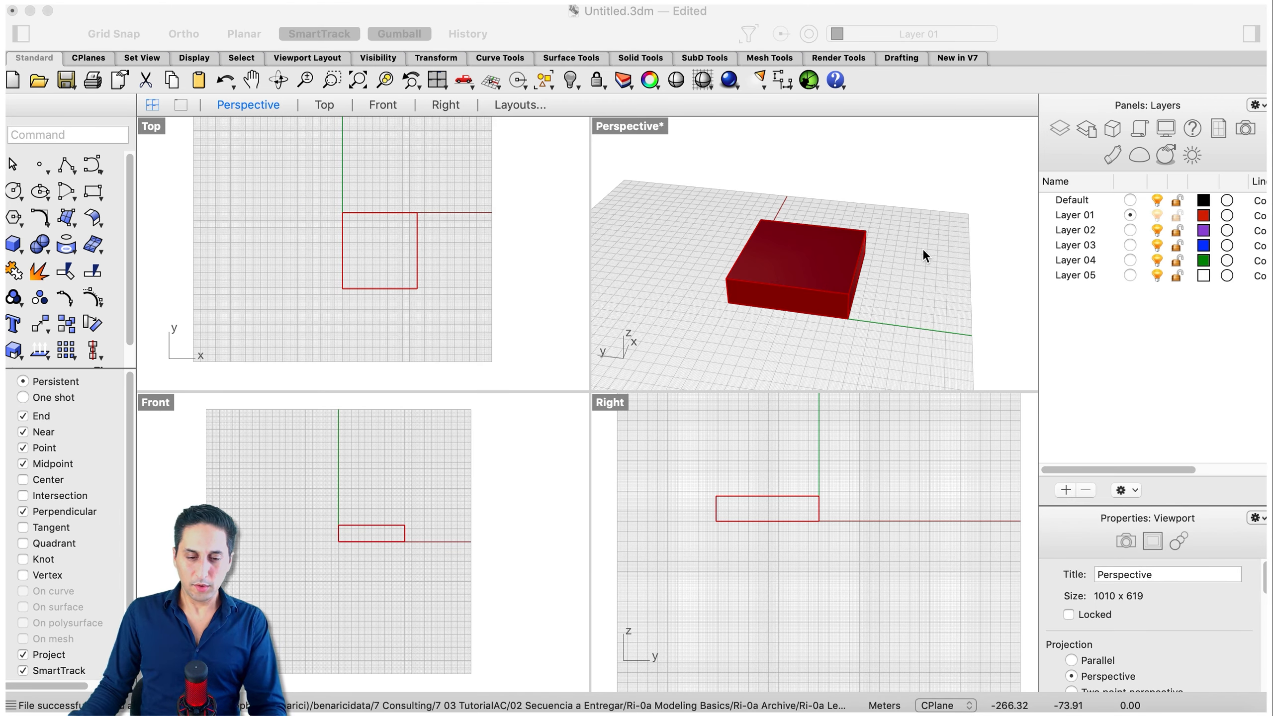
- Draw a second box on Layer 01 beyond the far corner of the grid in the Perspective viewport
{"action": "scroll", "coordinate": [904, 253], "scroll_direction": "down", "scroll_amount": 4}
{"action": "right_click_drag", "start_coordinate": [903, 252], "coordinate": [965, 254], "text": "shift"}
{"action": "left_click", "coordinate": [13, 244]}
{"action": "left_click", "coordinate": [714, 184]}
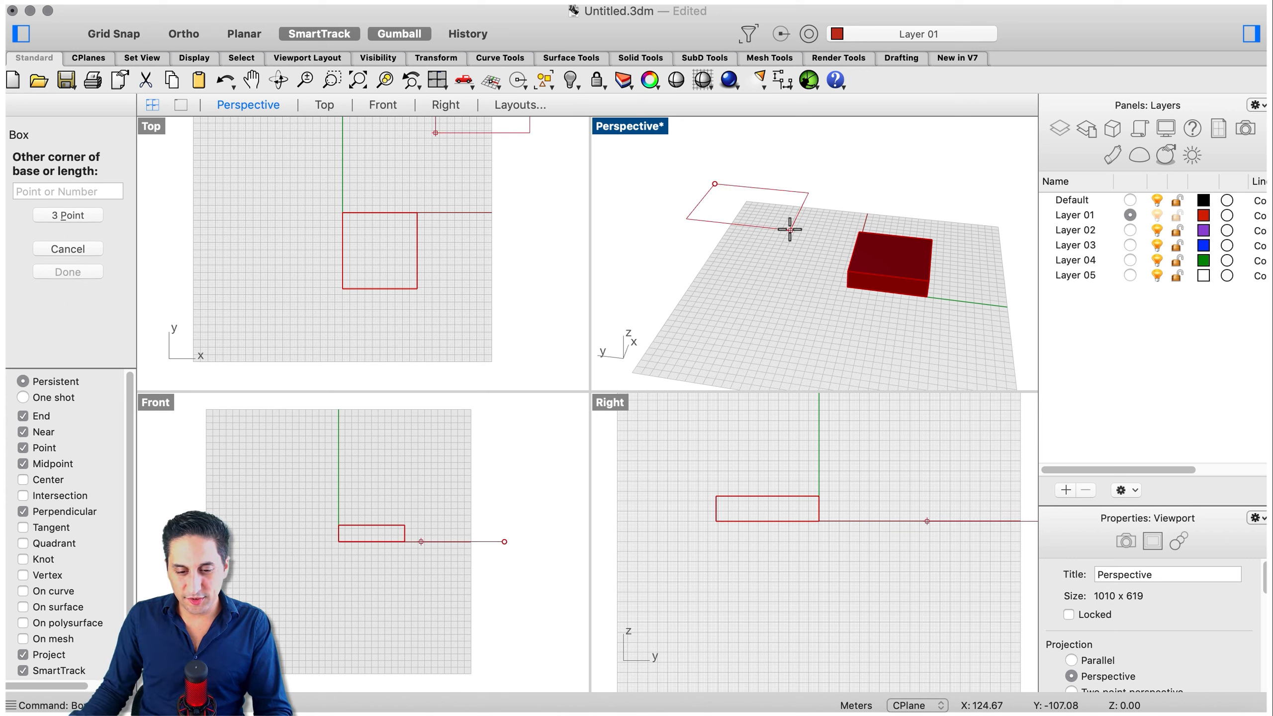
{"action": "left_click", "coordinate": [790, 229]}
{"action": "left_click", "coordinate": [689, 285]}
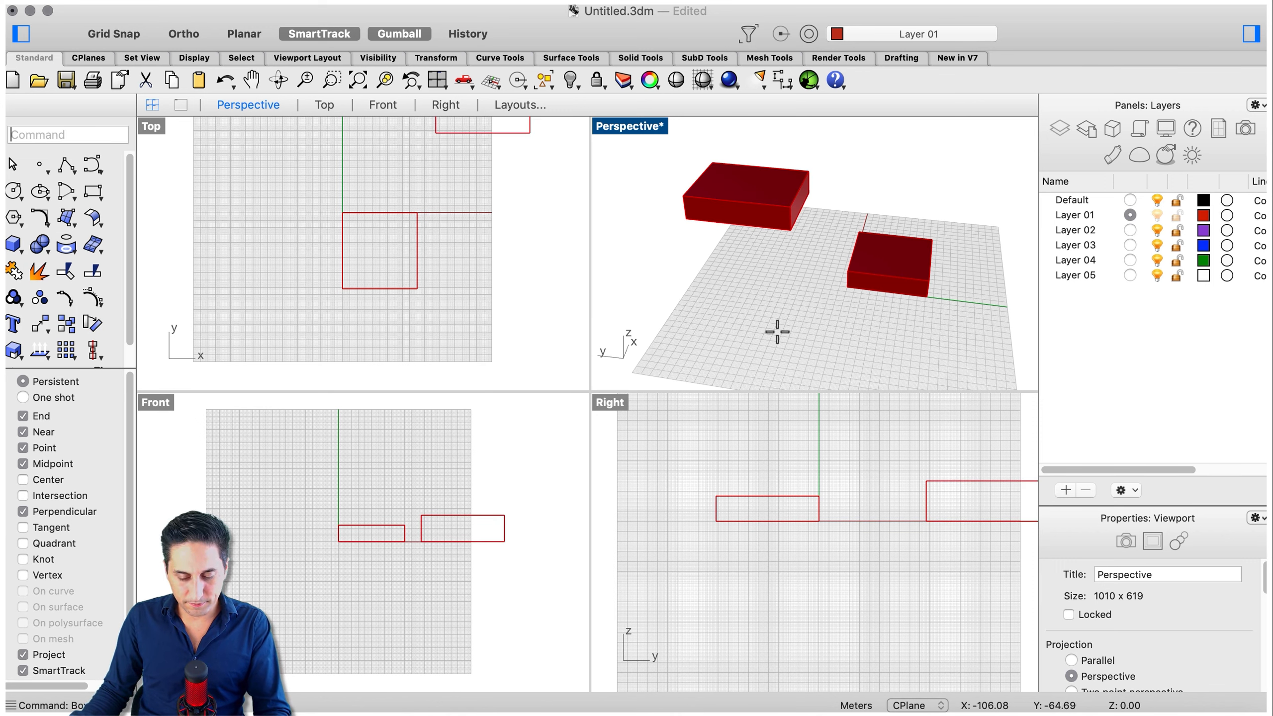
- Repeat the Box command to draw a third, taller box on the grid in front of the second one
{"action": "key", "text": "Return"}
{"action": "left_click", "coordinate": [682, 311]}
{"action": "left_click", "coordinate": [781, 281]}
{"action": "left_click", "coordinate": [790, 256]}
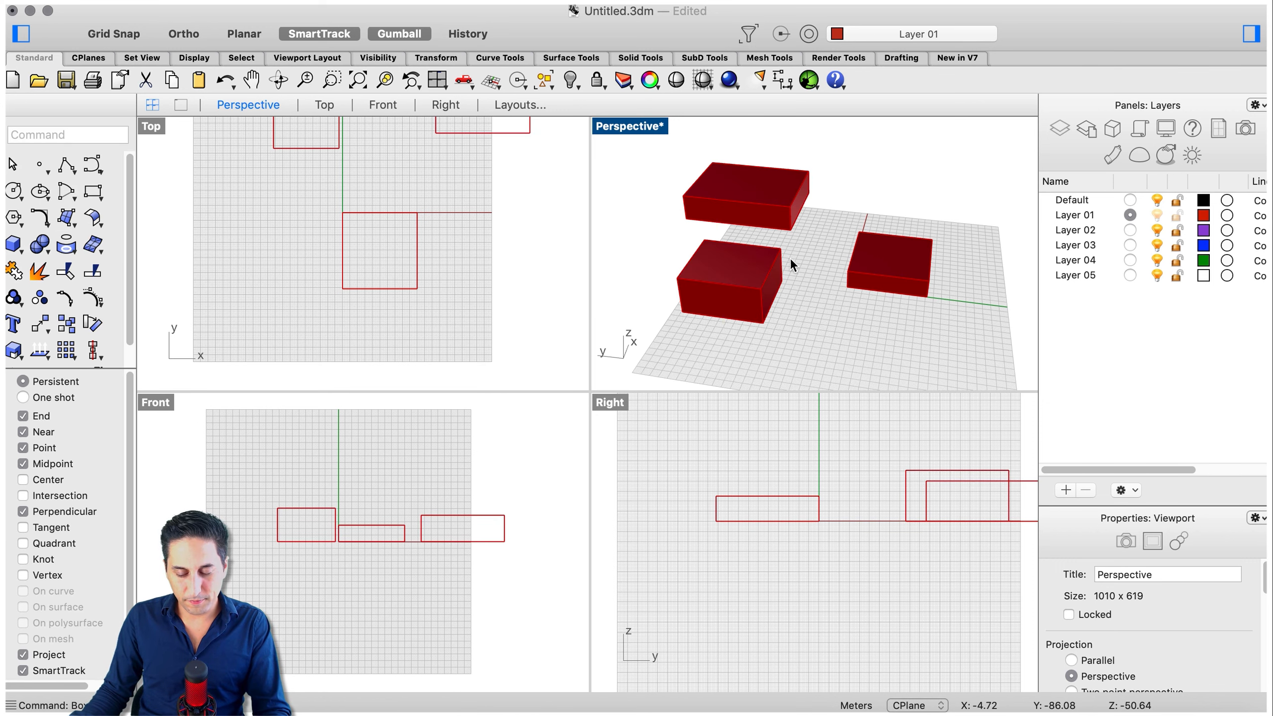
- Select the low box at the grid's centre in the Perspective viewport, then clear the selection
{"action": "scroll", "coordinate": [797, 295], "scroll_direction": "down", "scroll_amount": 2}
{"action": "scroll", "coordinate": [851, 462], "scroll_direction": "down", "scroll_amount": 8}
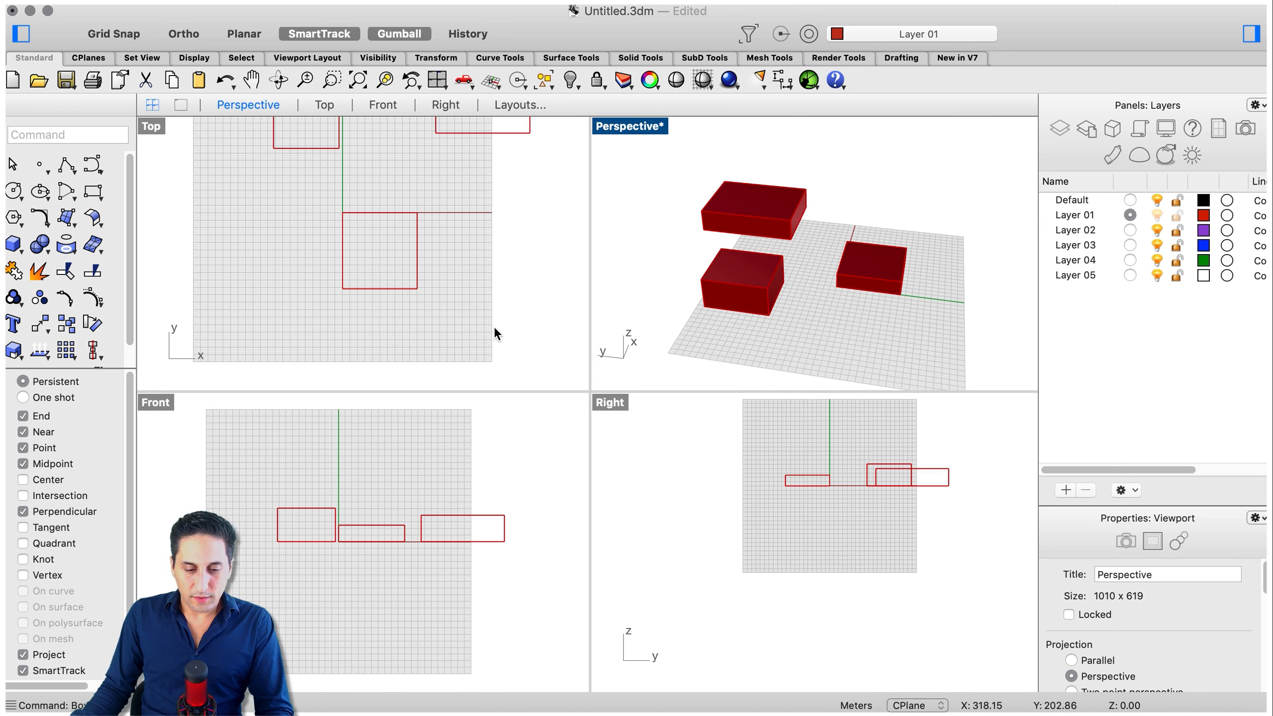
{"action": "scroll", "coordinate": [459, 325], "scroll_direction": "down", "scroll_amount": 4}
{"action": "scroll", "coordinate": [440, 121], "scroll_direction": "up", "scroll_amount": 2}
{"action": "scroll", "coordinate": [296, 322], "scroll_direction": "down", "scroll_amount": 2}
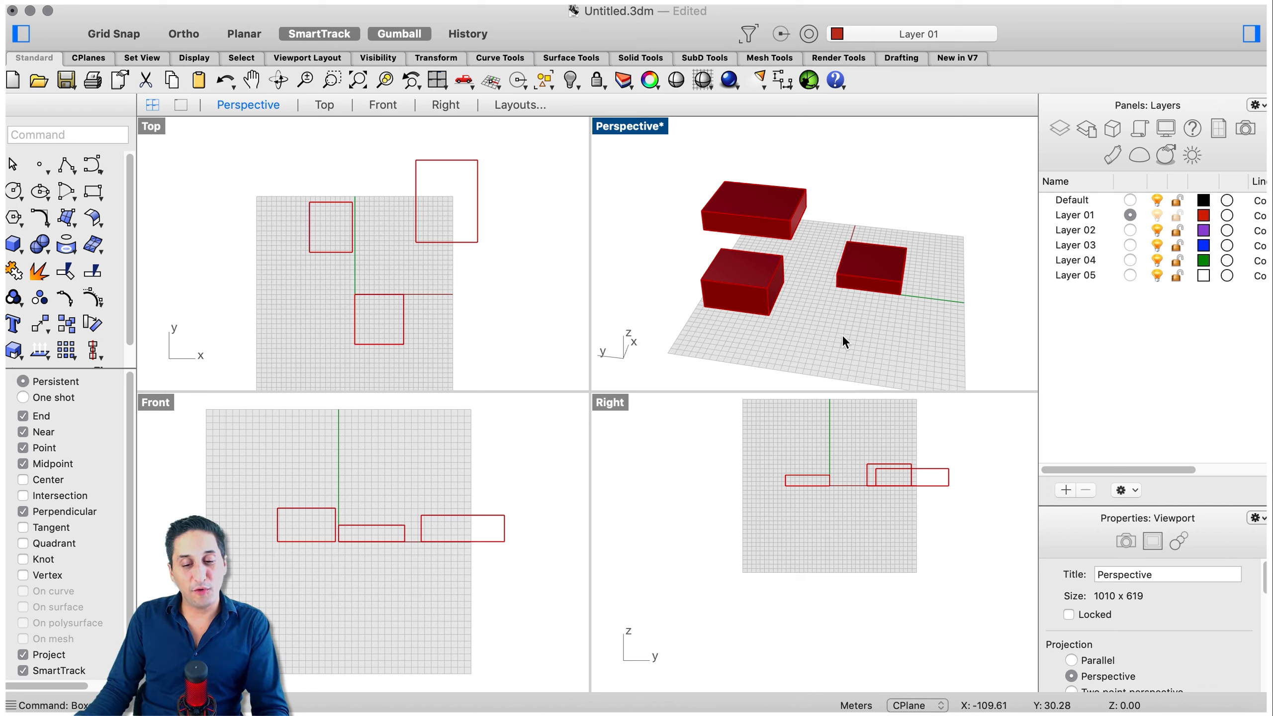
{"action": "left_click", "coordinate": [865, 276]}
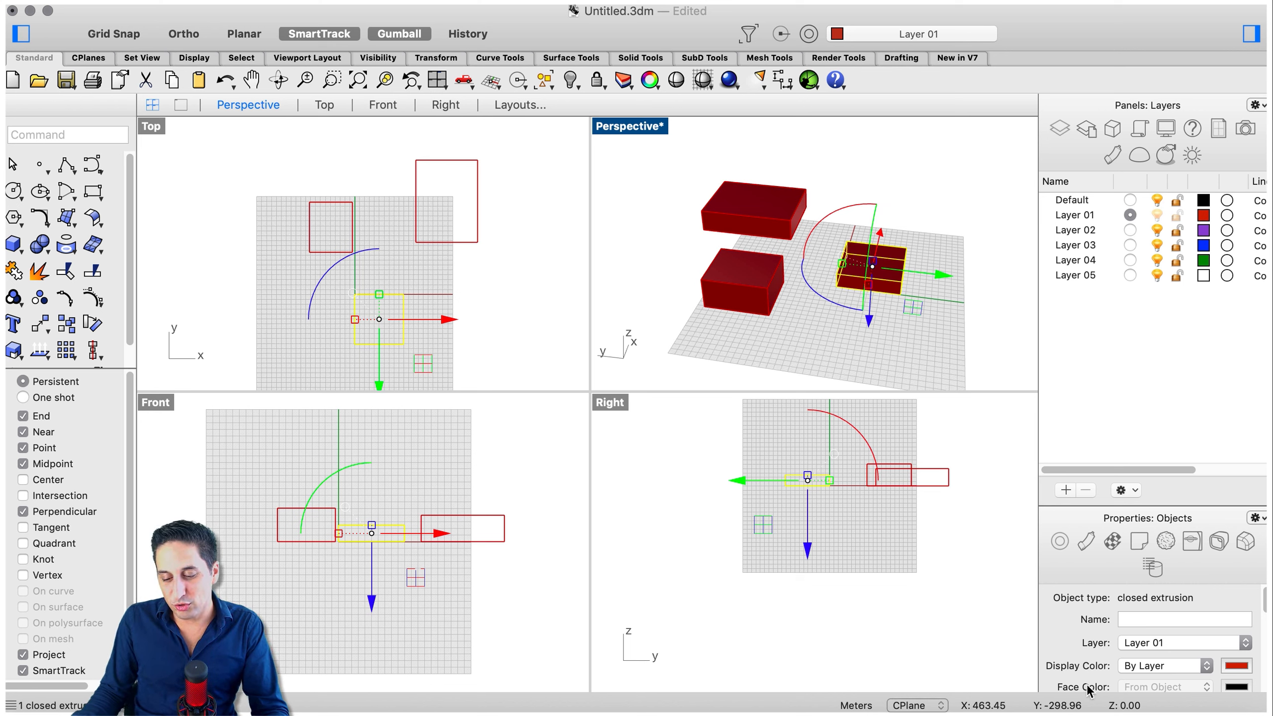
{"action": "left_click", "coordinate": [897, 348]}
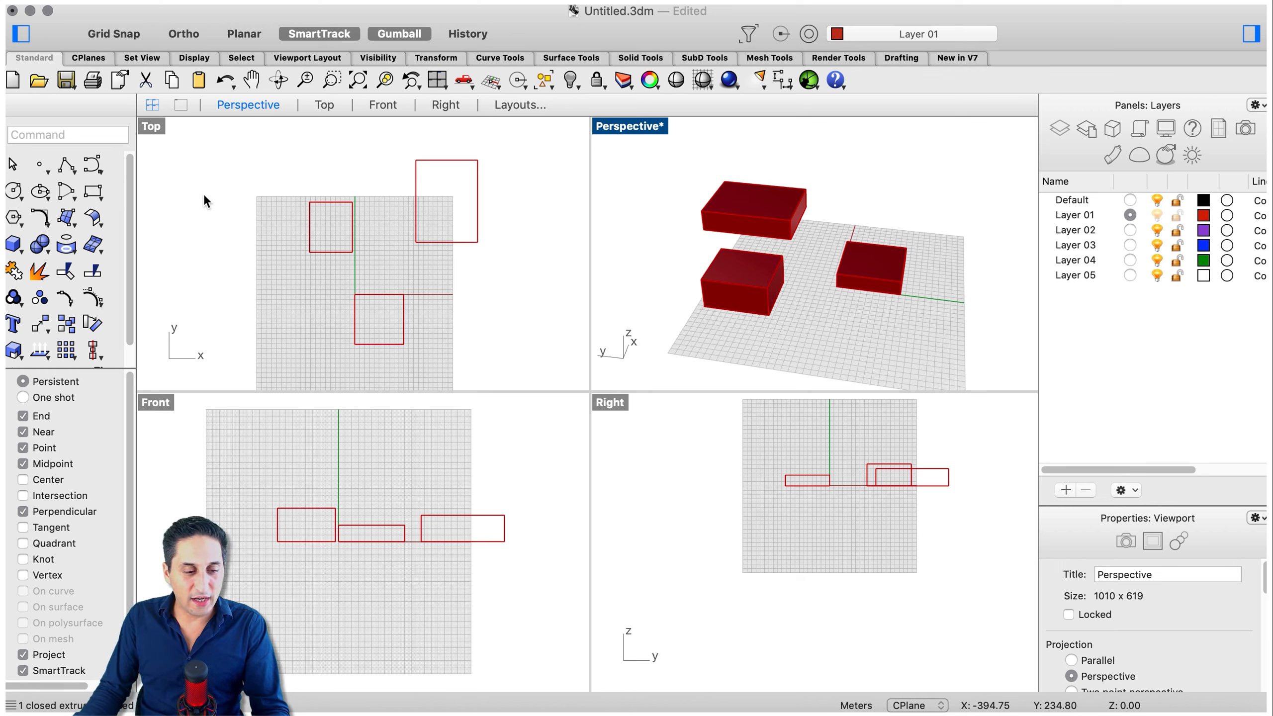
- Window-select all three boxes in the Top, Perspective and Right viewports in turn, clearing each selection
{"action": "left_click_drag", "start_coordinate": [234, 127], "coordinate": [544, 357]}
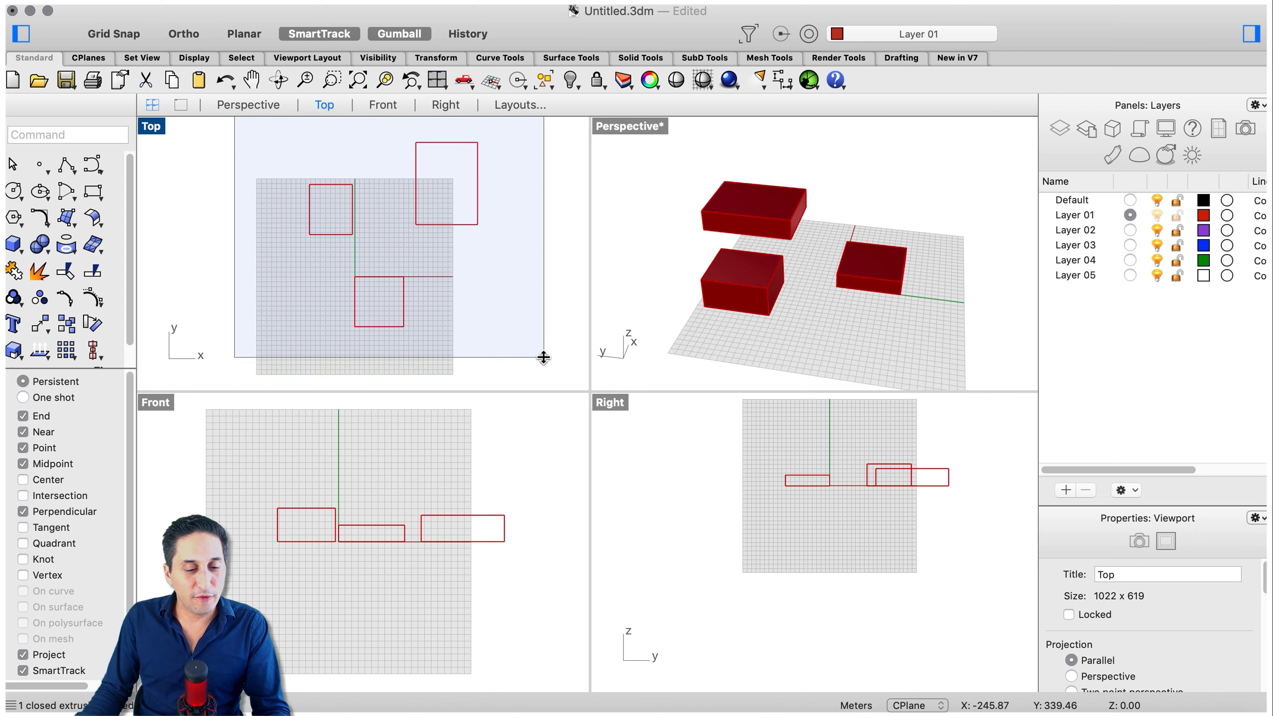
{"action": "left_click_drag", "start_coordinate": [544, 357], "coordinate": [543, 357]}
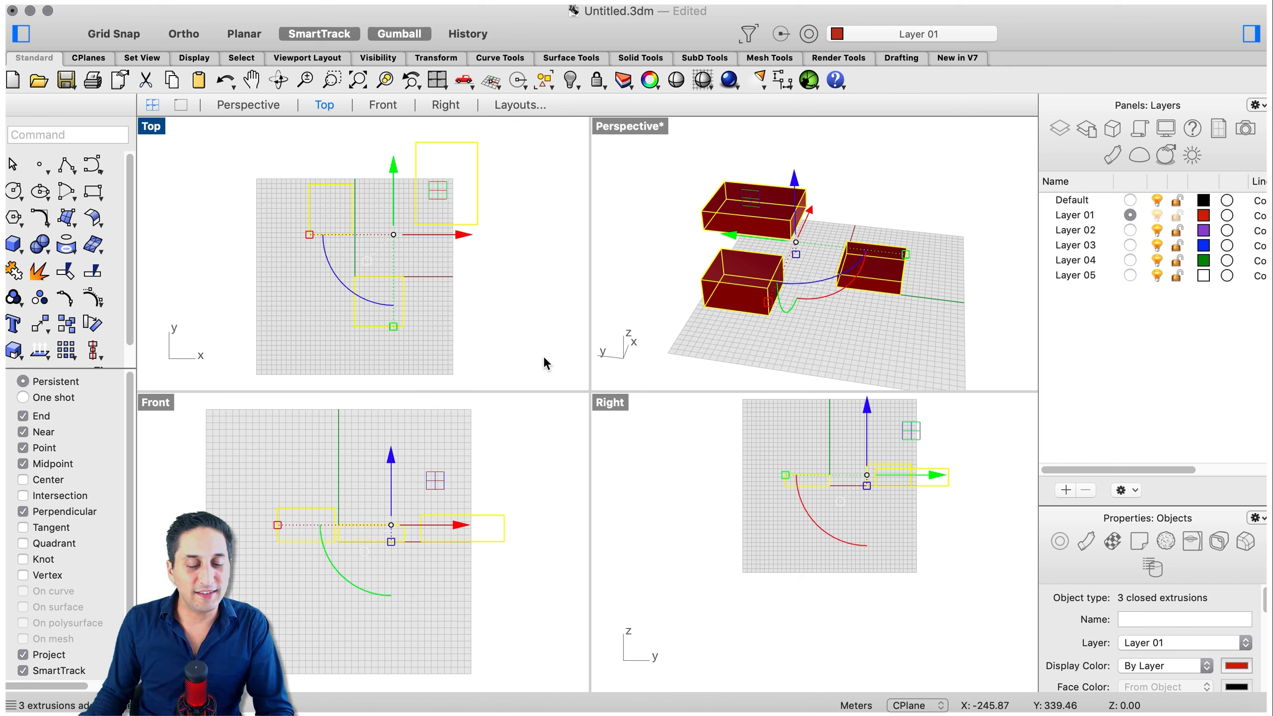
{"action": "left_click", "coordinate": [672, 223]}
{"action": "left_click_drag", "start_coordinate": [660, 157], "coordinate": [986, 332]}
{"action": "left_click", "coordinate": [729, 489]}
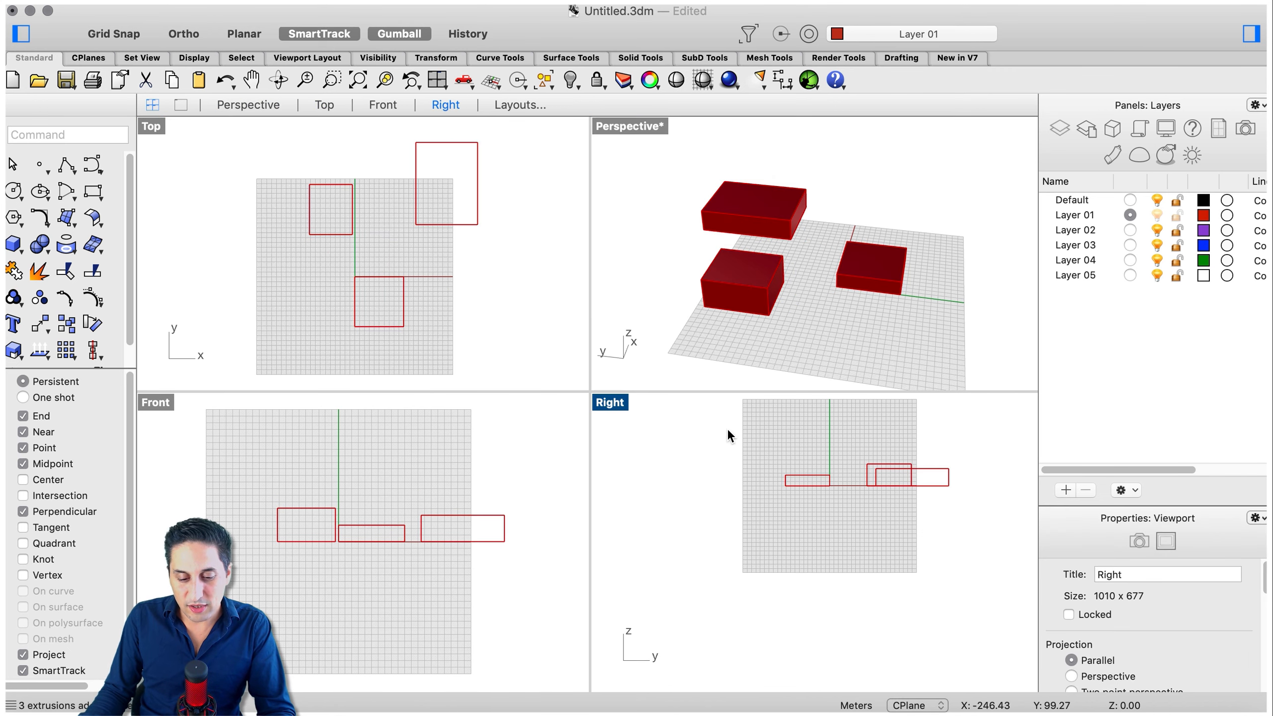
{"action": "left_click_drag", "start_coordinate": [729, 421], "coordinate": [1022, 530]}
{"action": "scroll", "coordinate": [456, 275], "scroll_direction": "down", "scroll_amount": 2}
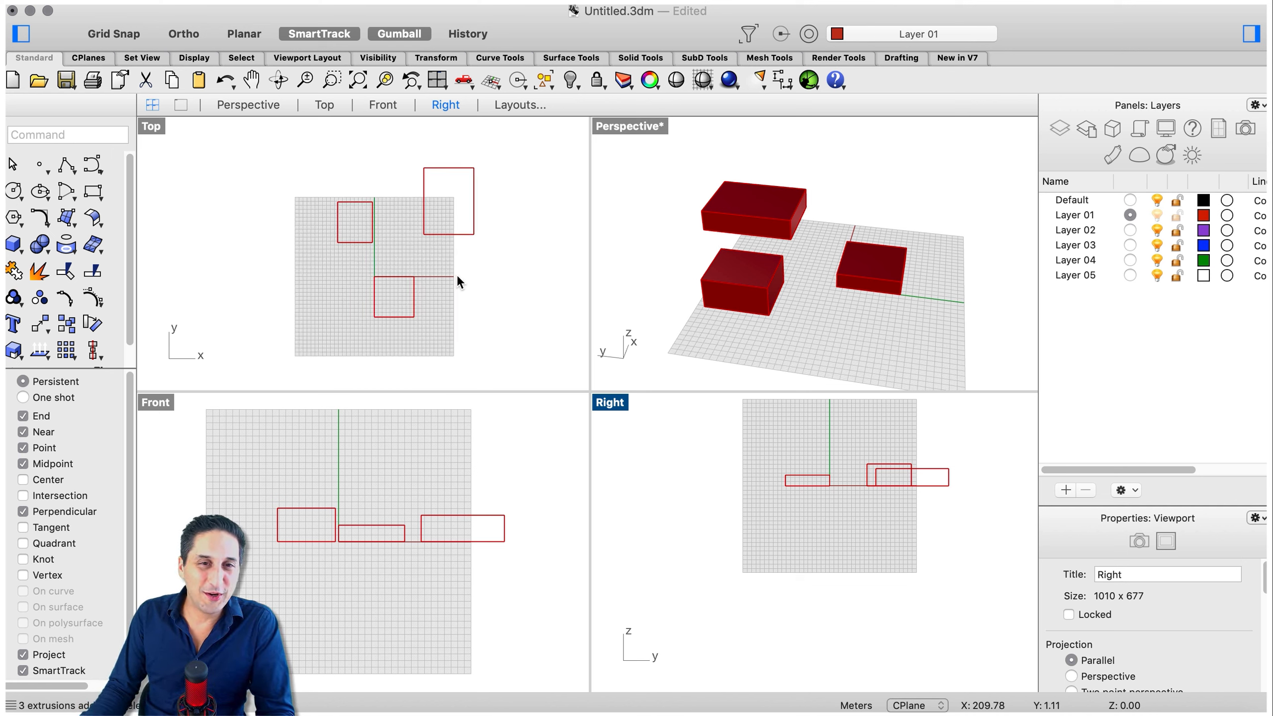
- Draw a window and a crossing selection rectangle over the empty area beside the grid in the Top viewport
{"action": "scroll", "coordinate": [405, 216], "scroll_direction": "up", "scroll_amount": 1}
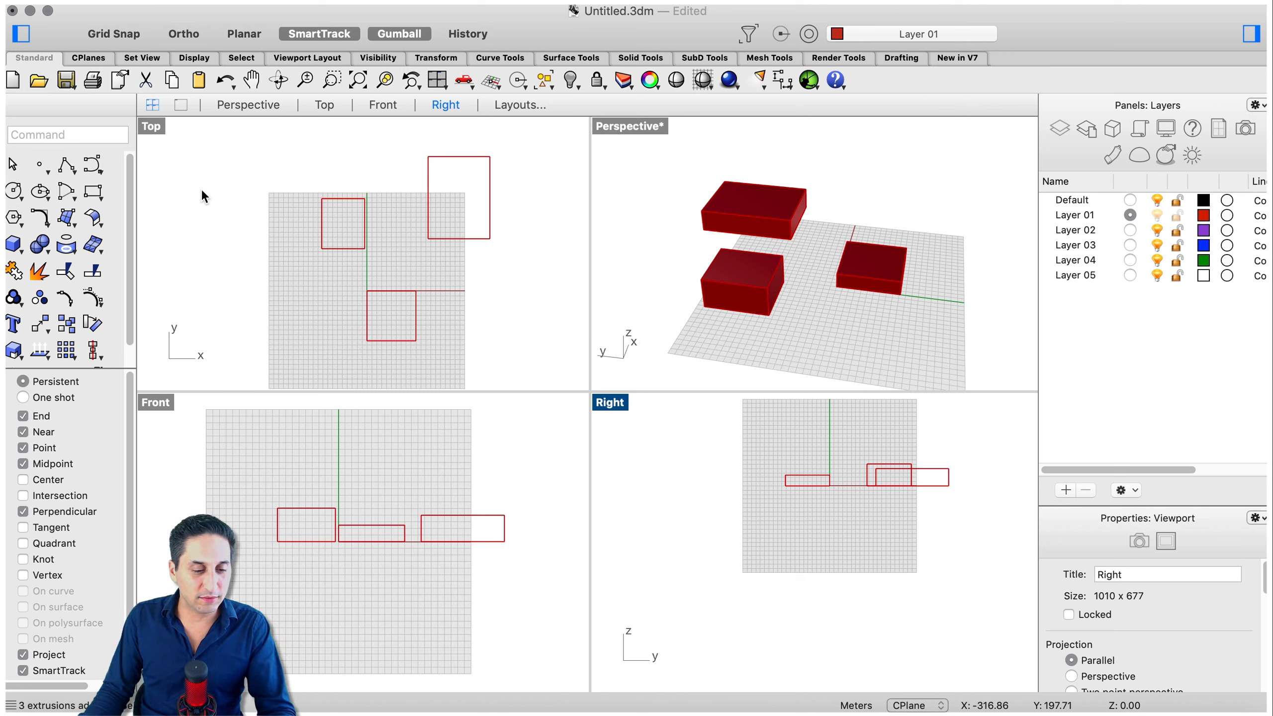
{"action": "left_click", "coordinate": [172, 162]}
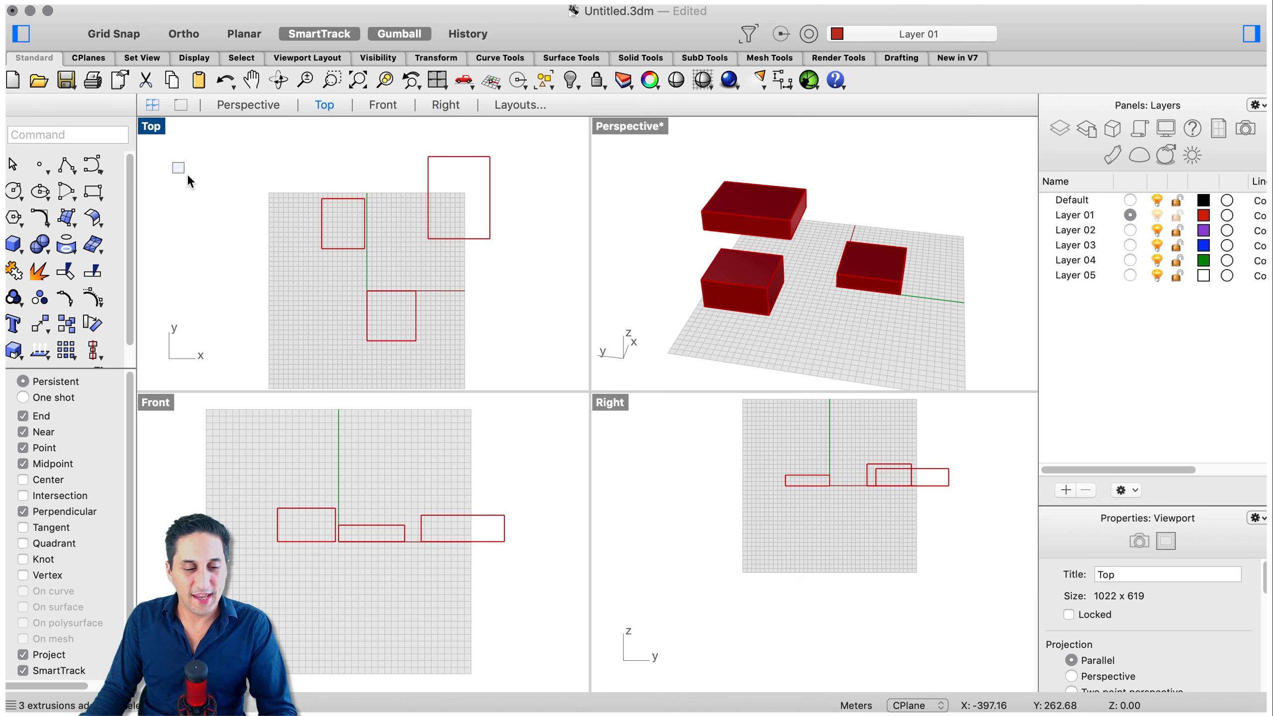
{"action": "left_click_drag", "start_coordinate": [217, 207], "coordinate": [163, 154]}
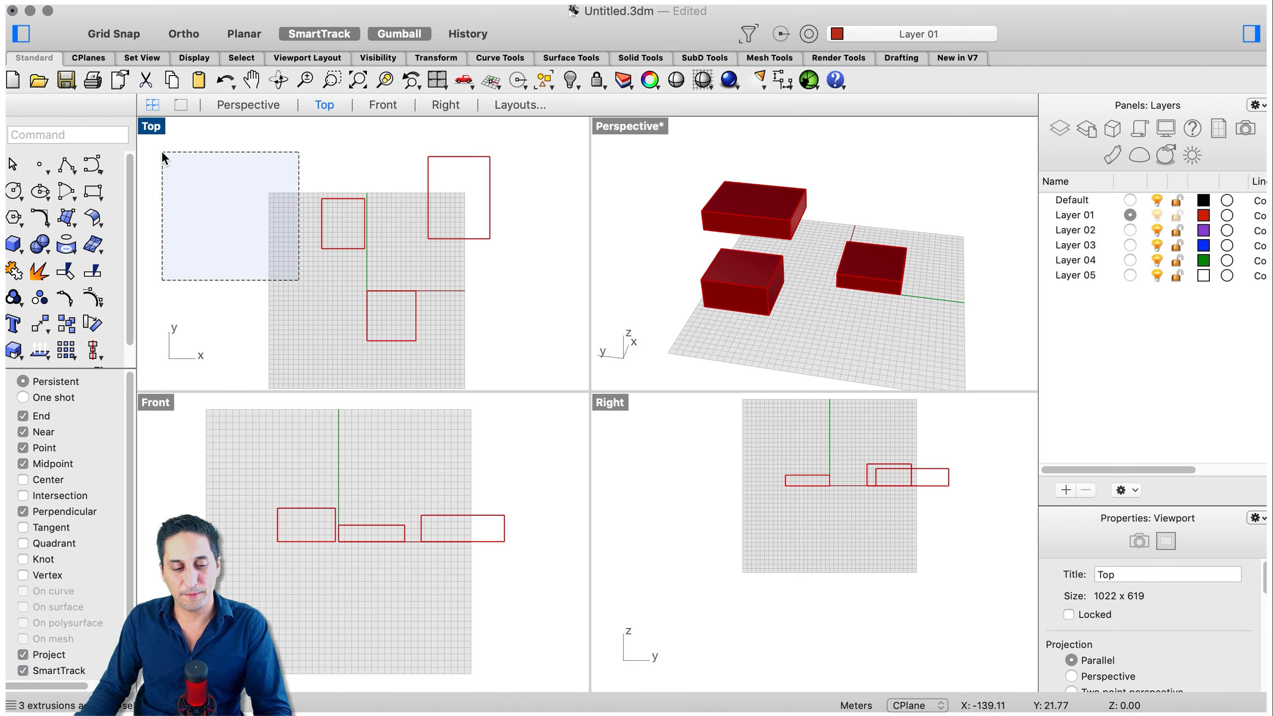
{"action": "left_click_drag", "start_coordinate": [163, 154], "coordinate": [159, 153]}
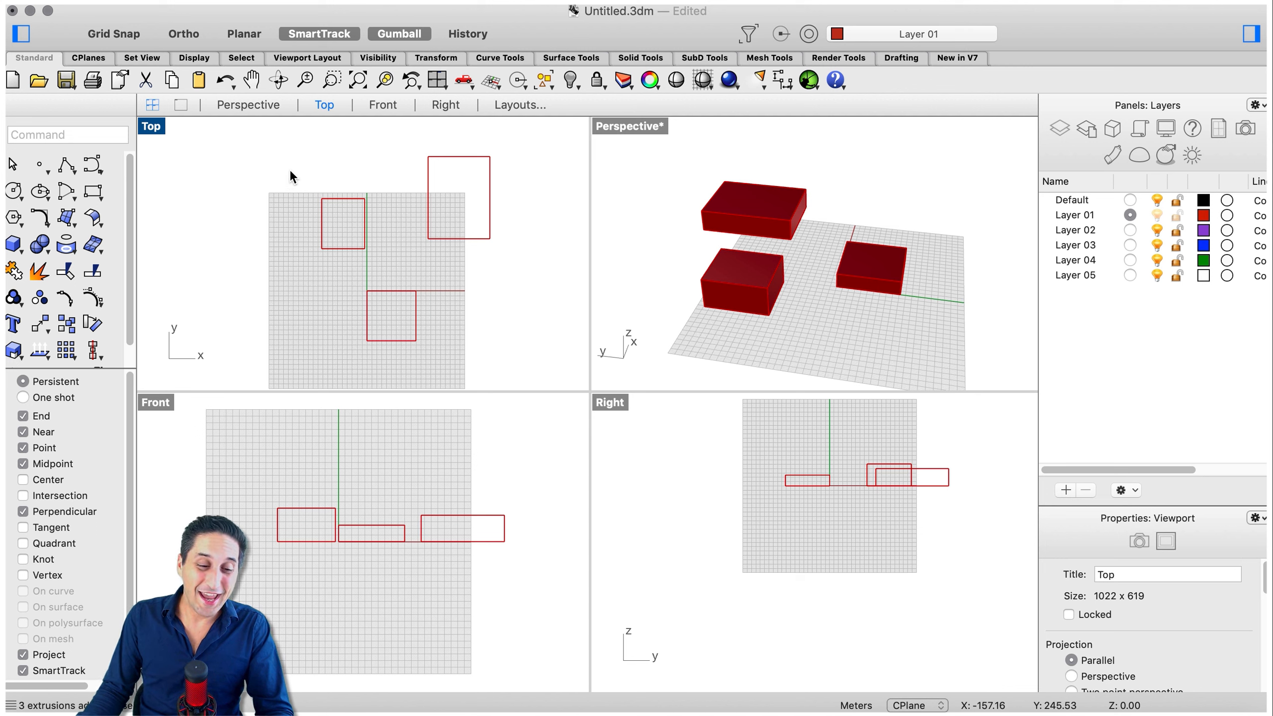
- Window-select the tall box in the Top viewport while only partly covering the other two, then clear the selection
{"action": "left_click_drag", "start_coordinate": [290, 171], "coordinate": [458, 315]}
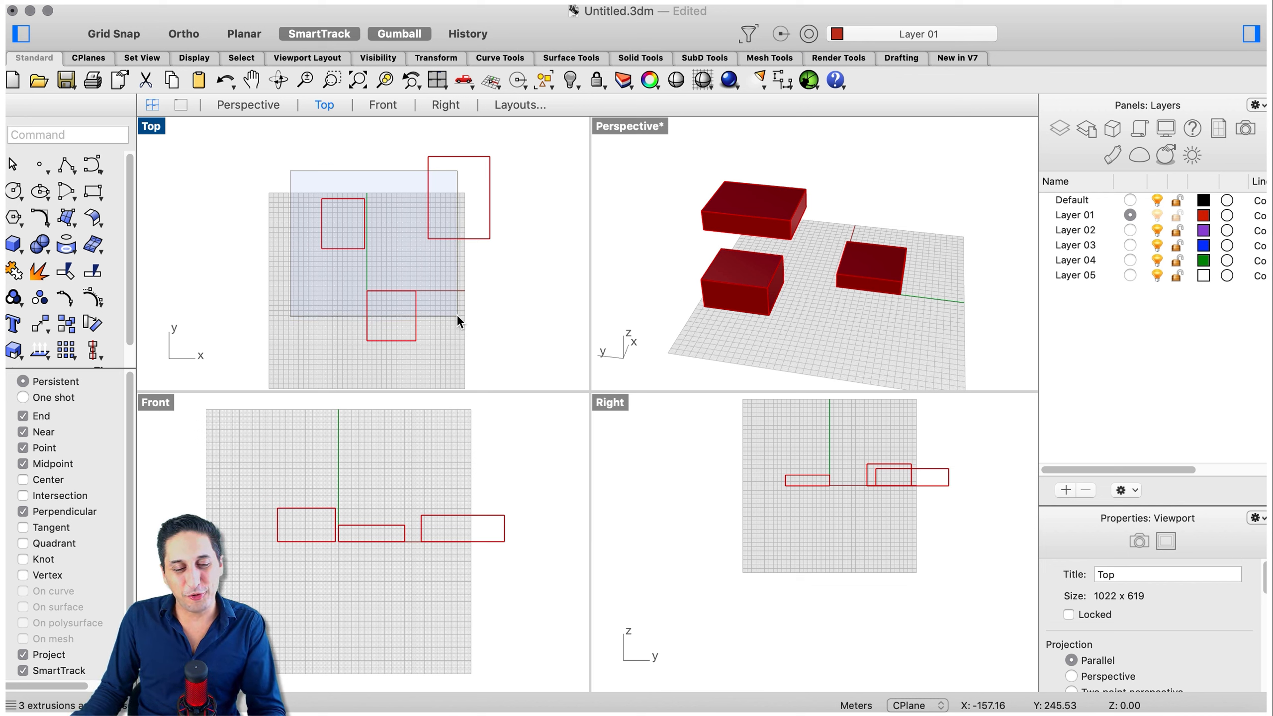
{"action": "left_click_drag", "start_coordinate": [456, 315], "coordinate": [456, 313]}
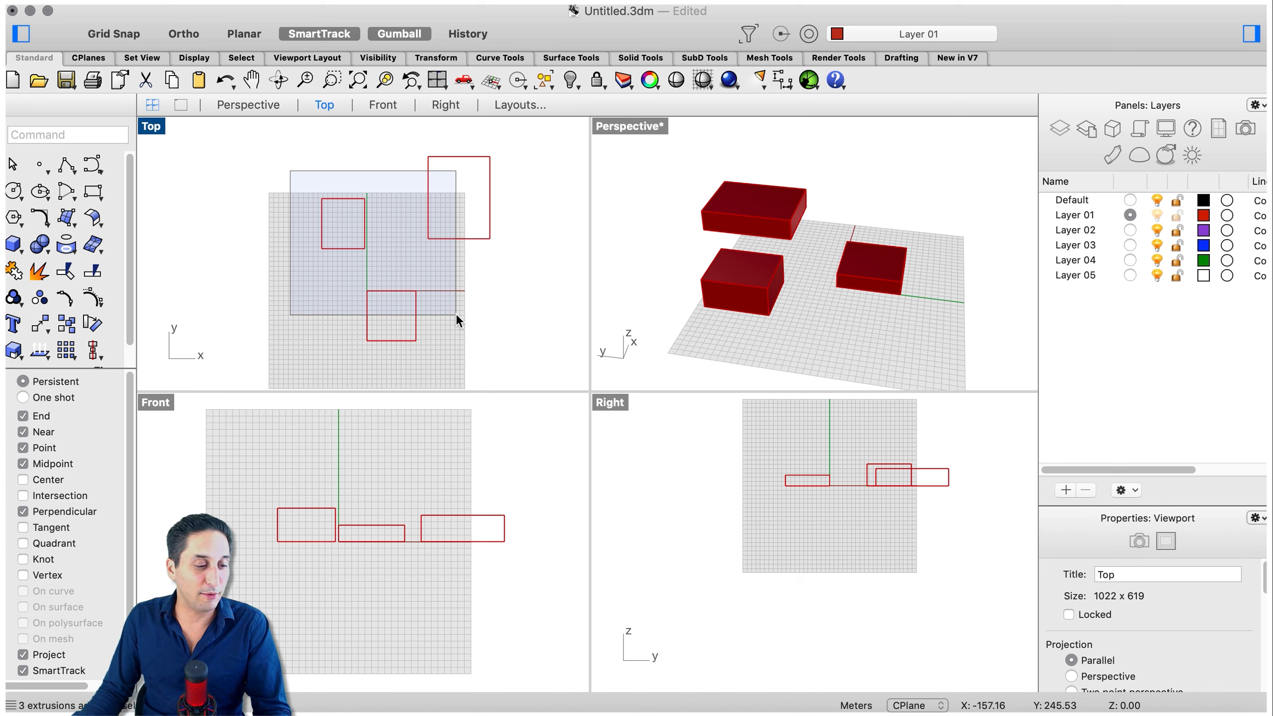
{"action": "left_click_drag", "start_coordinate": [456, 313], "coordinate": [455, 311]}
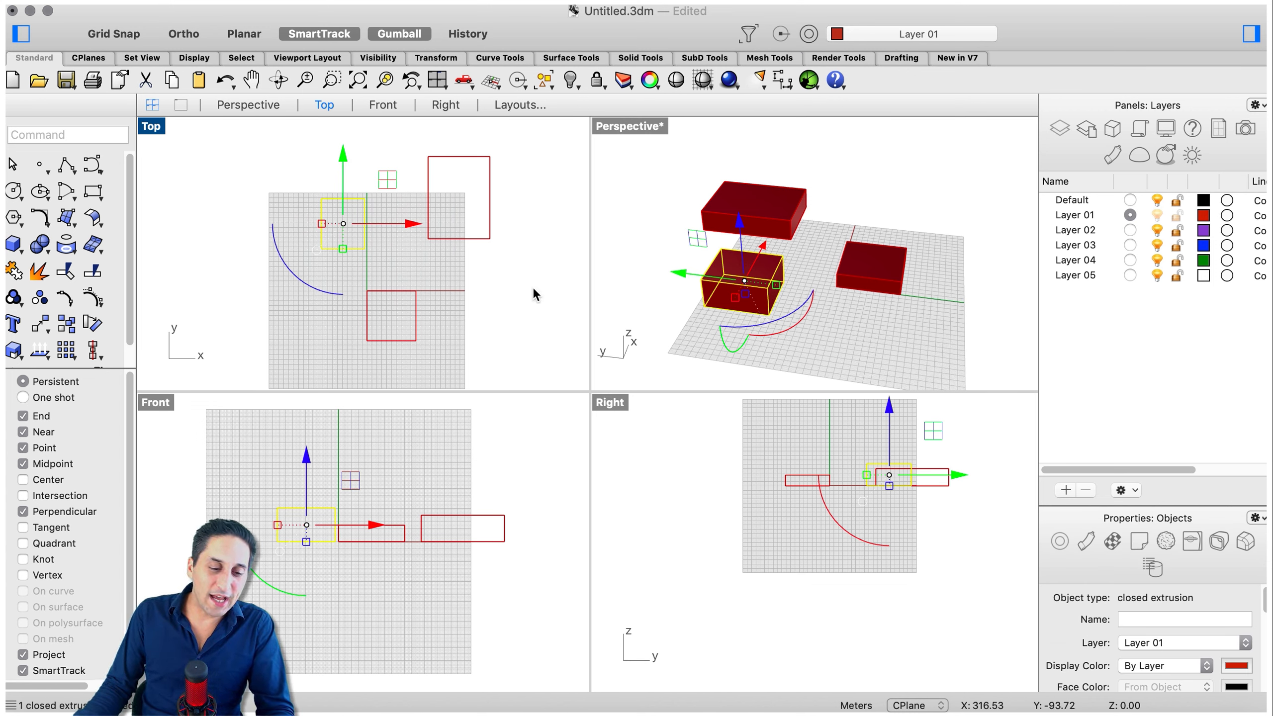
{"action": "left_click", "coordinate": [502, 341]}
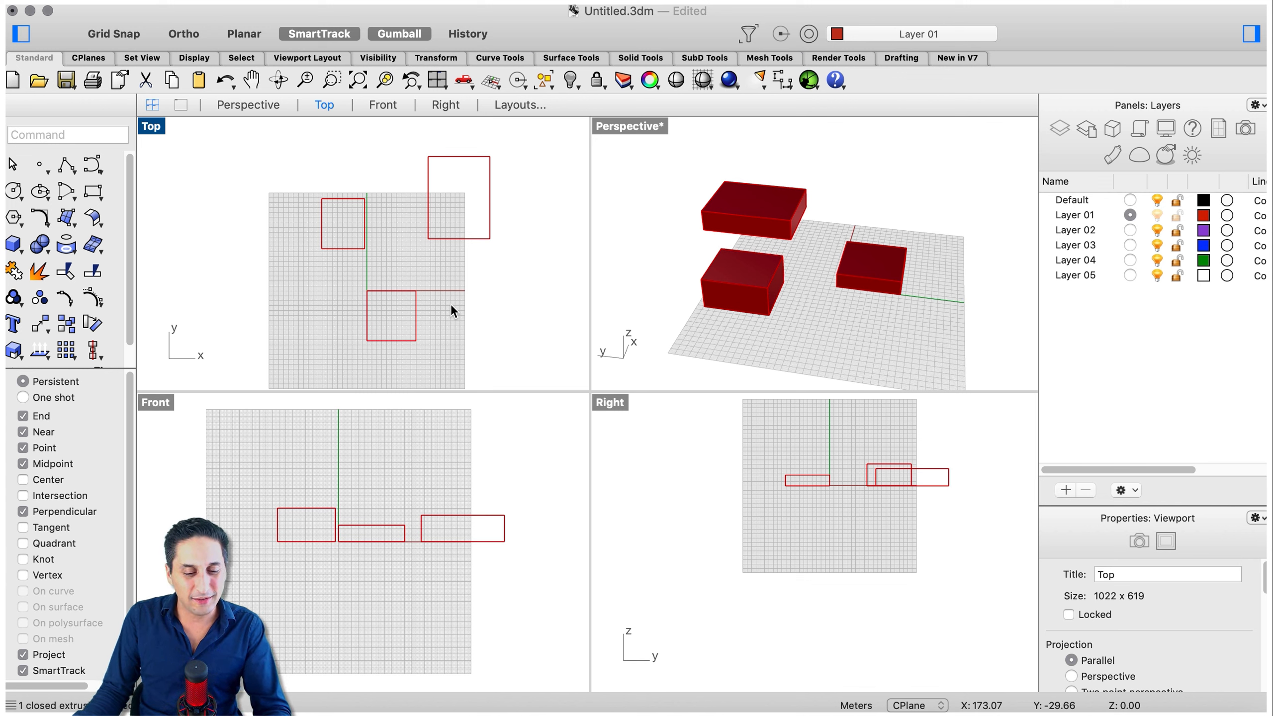
- Crossing-select all three boxes in the Top viewport by partly covering two of them, then clear the selection
{"action": "left_click_drag", "start_coordinate": [420, 257], "coordinate": [270, 133]}
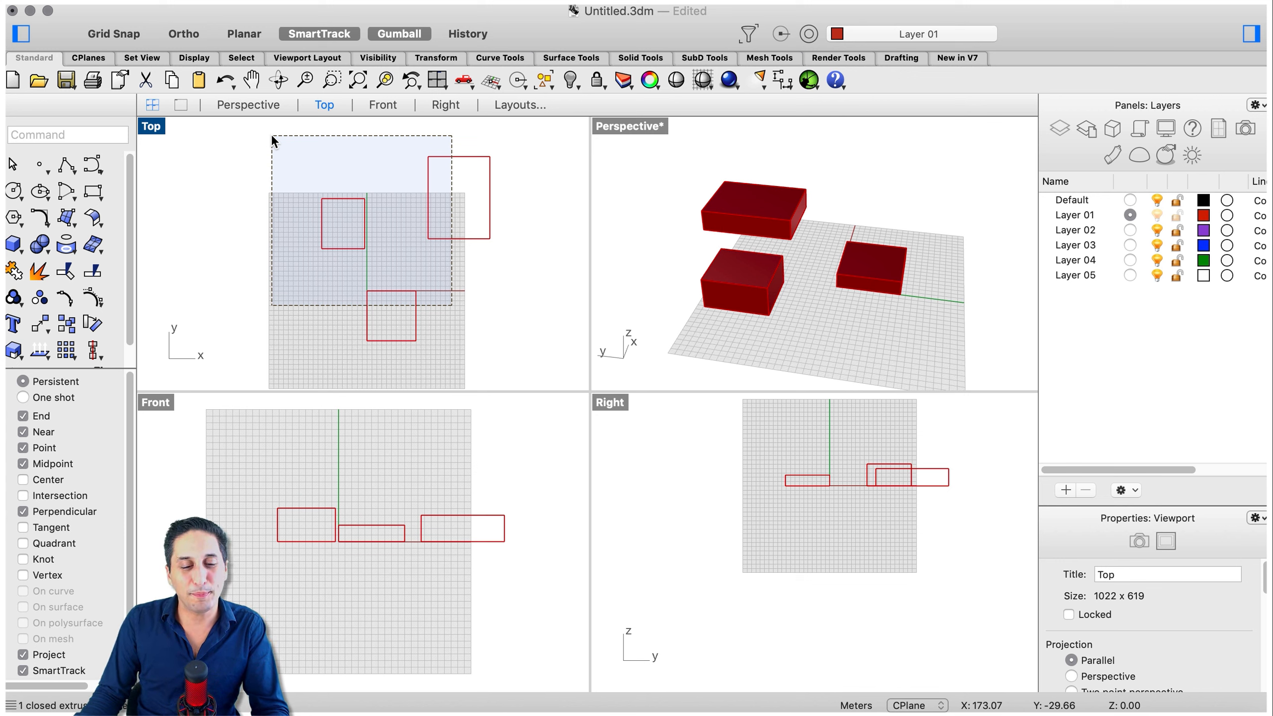
{"action": "left_click_drag", "start_coordinate": [271, 137], "coordinate": [271, 137]}
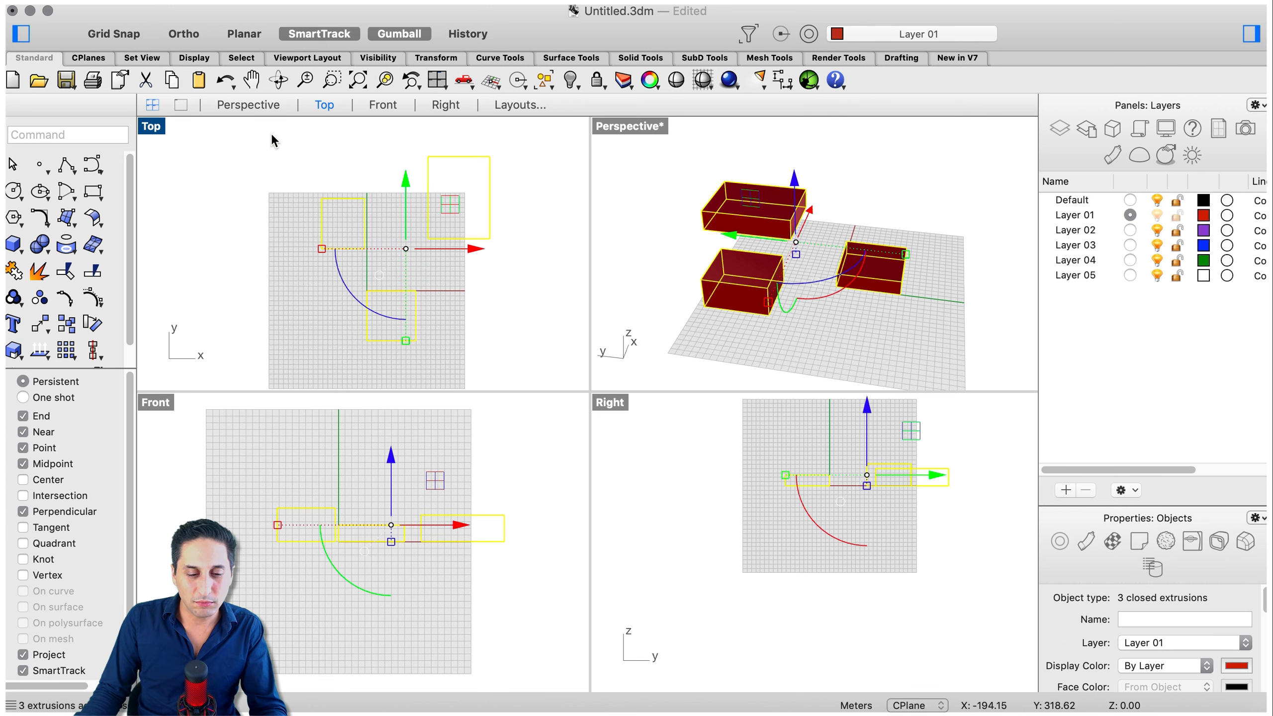
{"action": "left_click", "coordinate": [270, 133]}
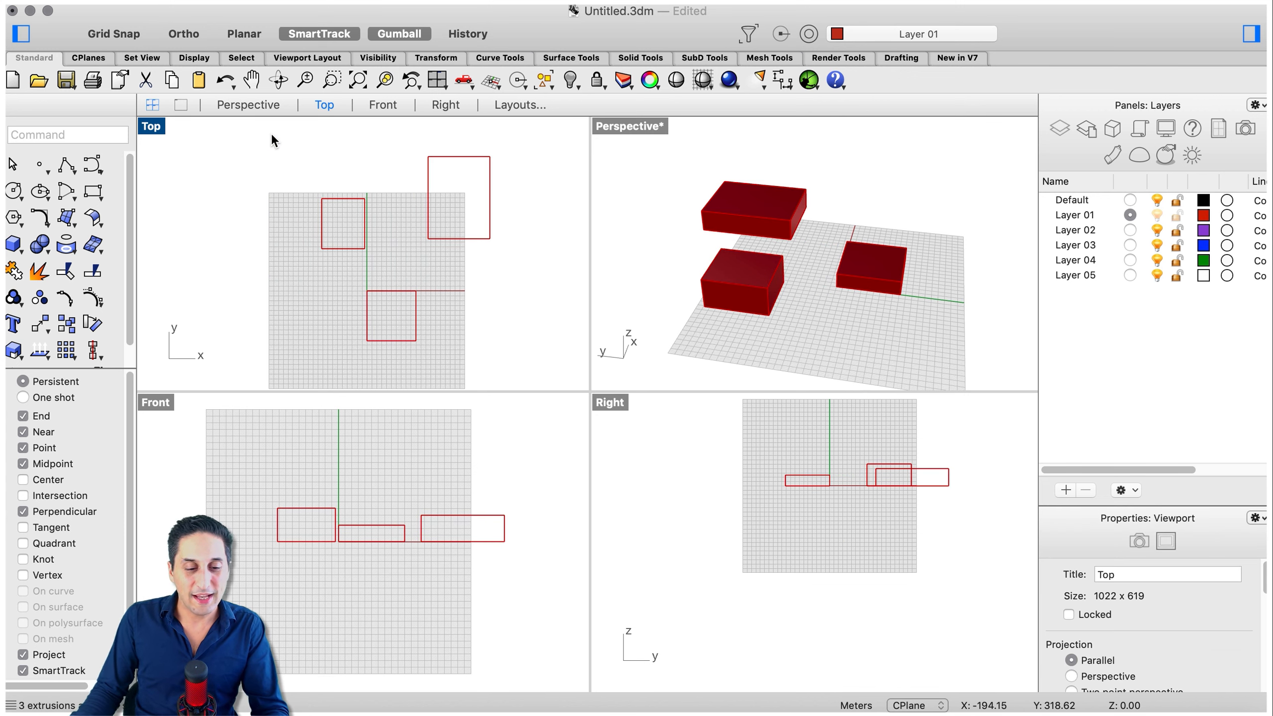
- Repeat a window selection and a crossing selection over the same Top viewport area, clearing the selection after each
{"action": "left_click_drag", "start_coordinate": [295, 154], "coordinate": [463, 320]}
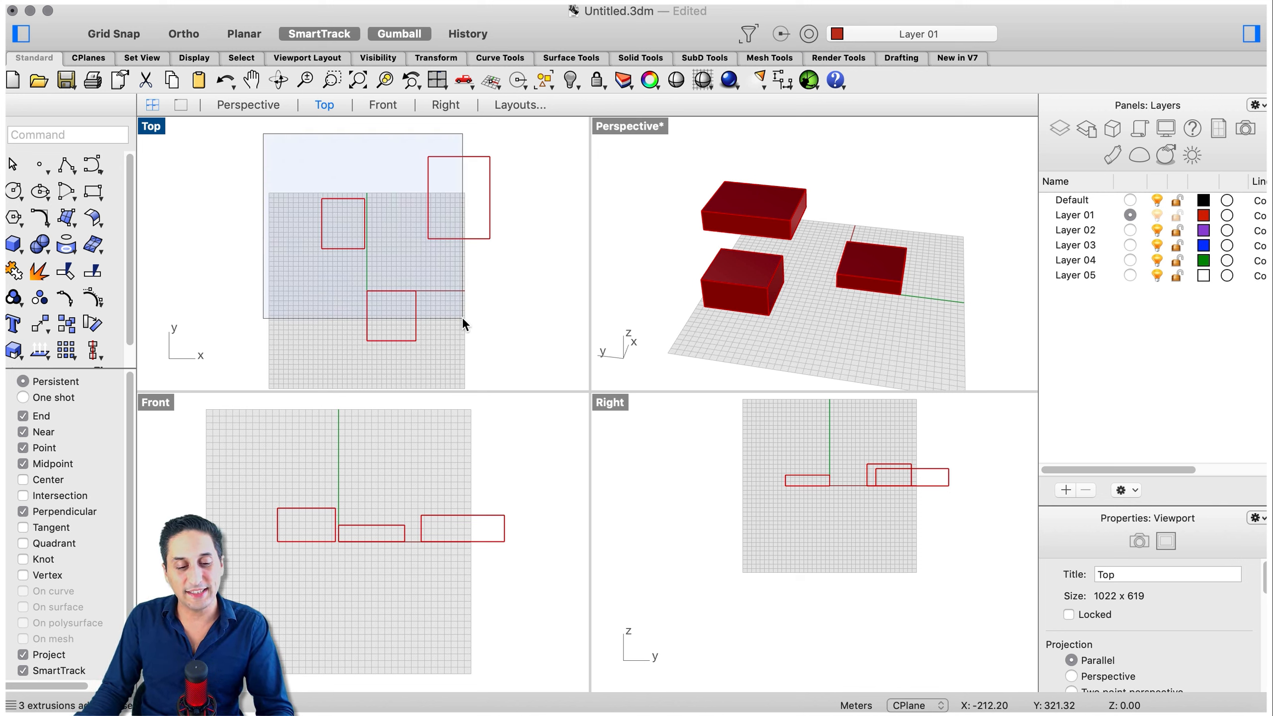
{"action": "left_click_drag", "start_coordinate": [461, 316], "coordinate": [461, 316]}
{"action": "left_click", "coordinate": [463, 317]}
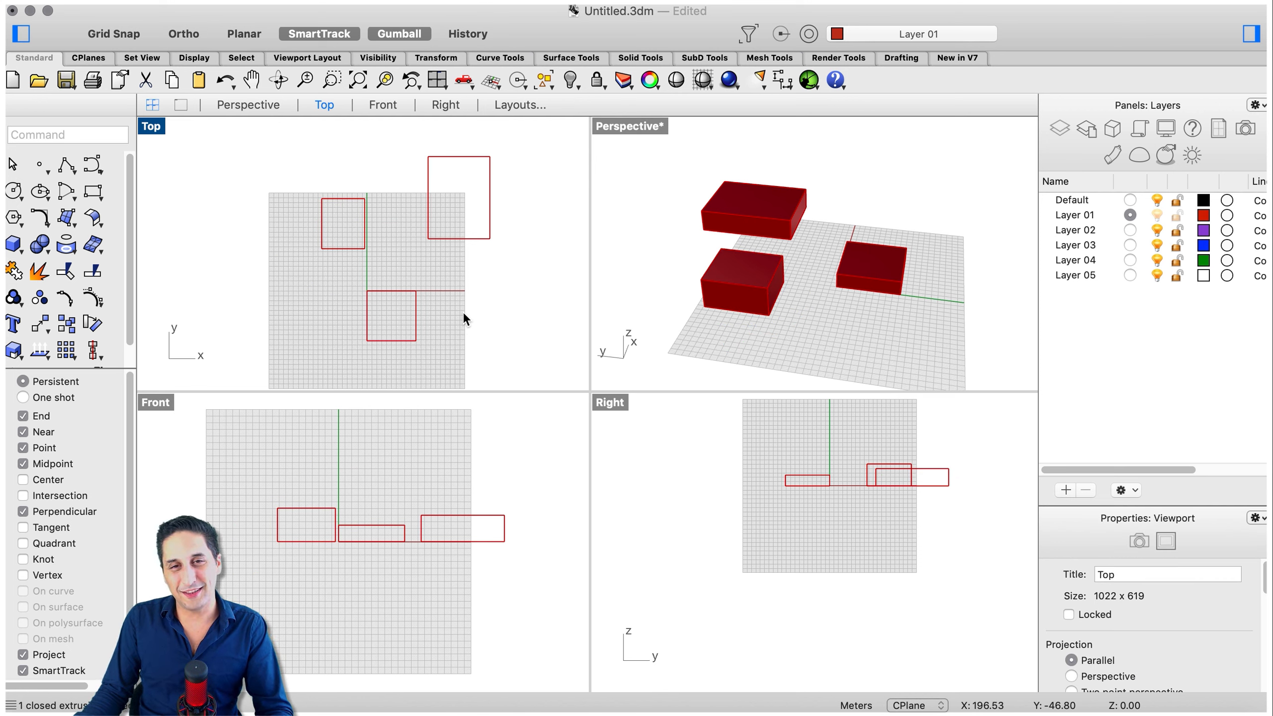
{"action": "left_click_drag", "start_coordinate": [463, 314], "coordinate": [262, 133]}
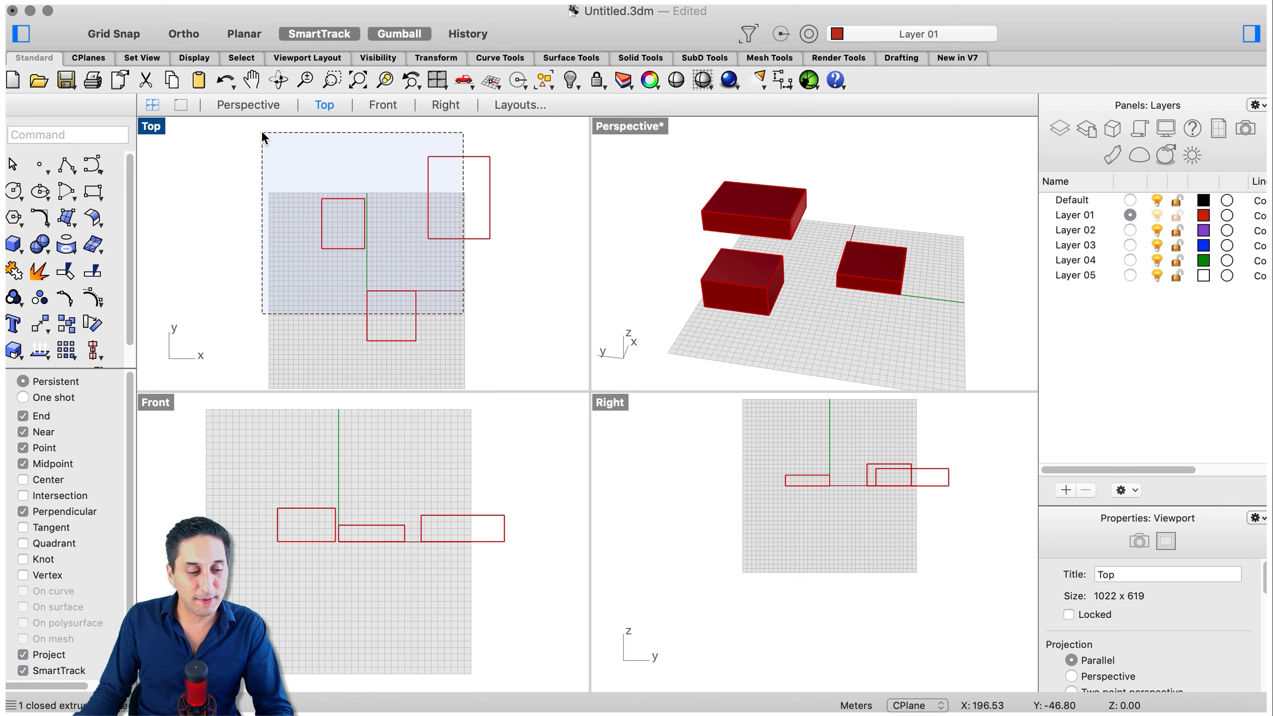
{"action": "left_click_drag", "start_coordinate": [262, 133], "coordinate": [262, 134]}
{"action": "key", "text": "Escape"}
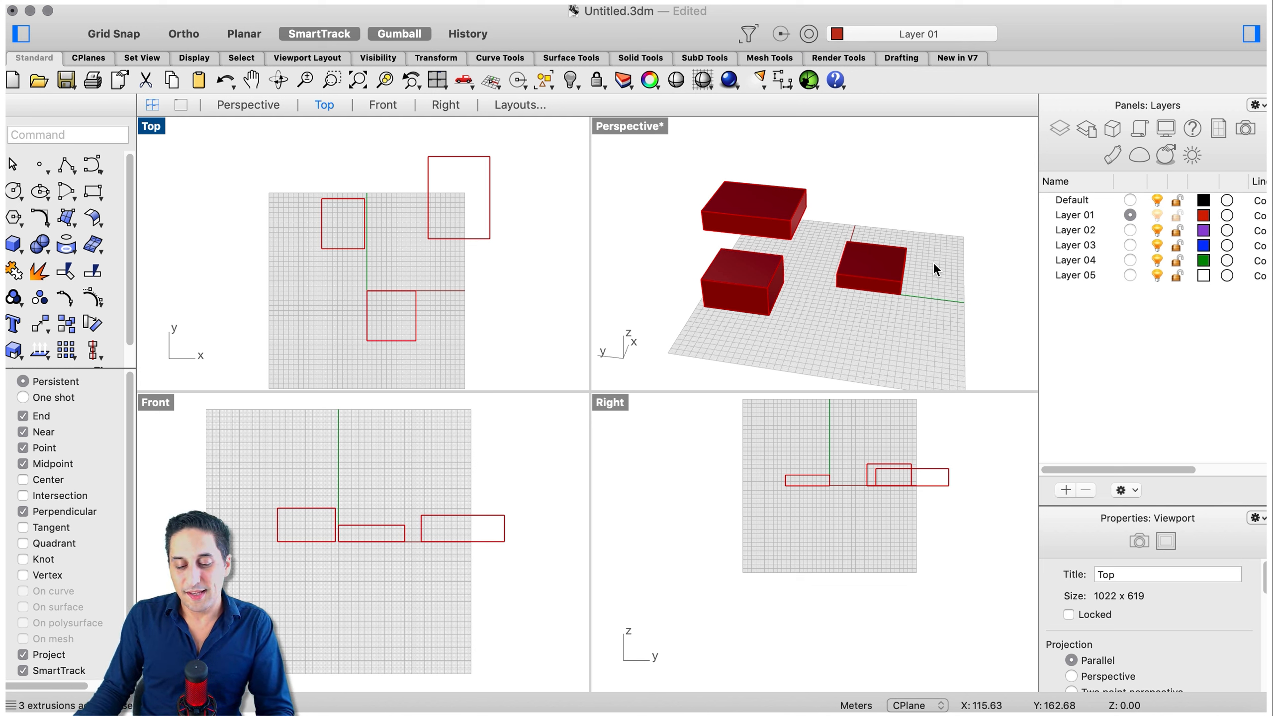
- Delete the second and third boxes, leaving only the low box at the grid's centre
{"action": "left_click", "coordinate": [902, 275]}
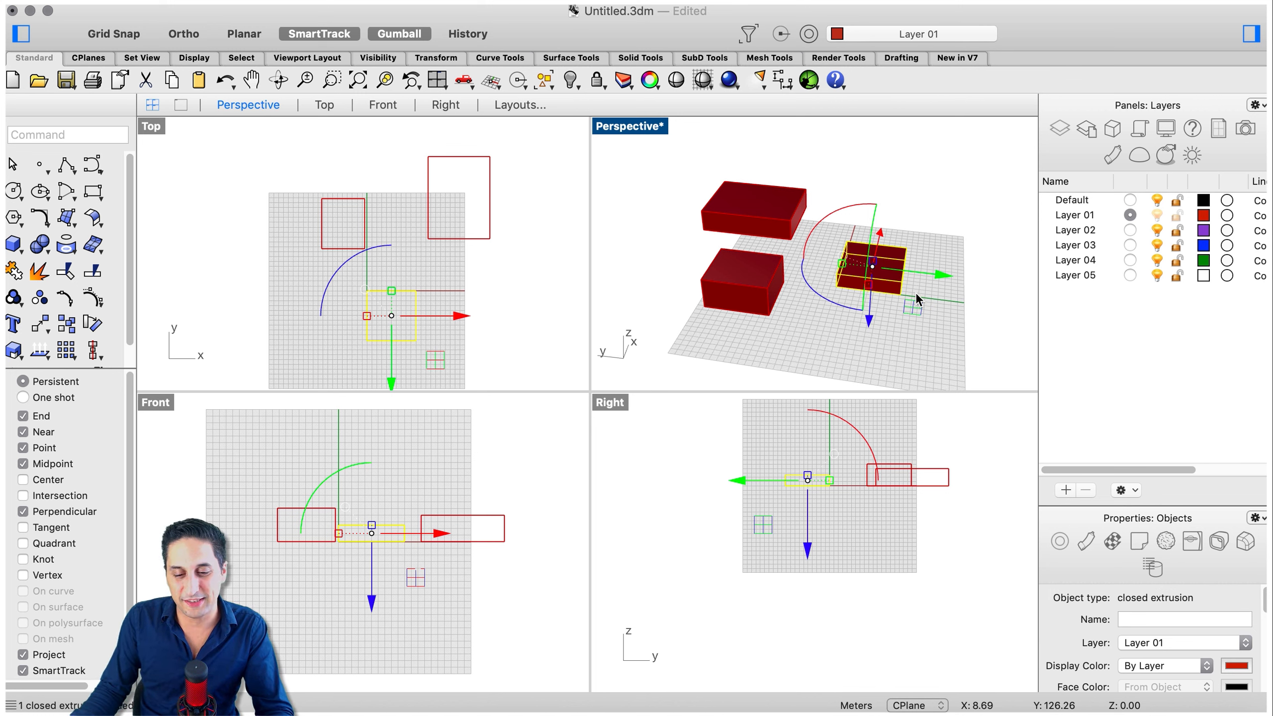
{"action": "scroll", "coordinate": [921, 278], "scroll_direction": "up", "scroll_amount": 5}
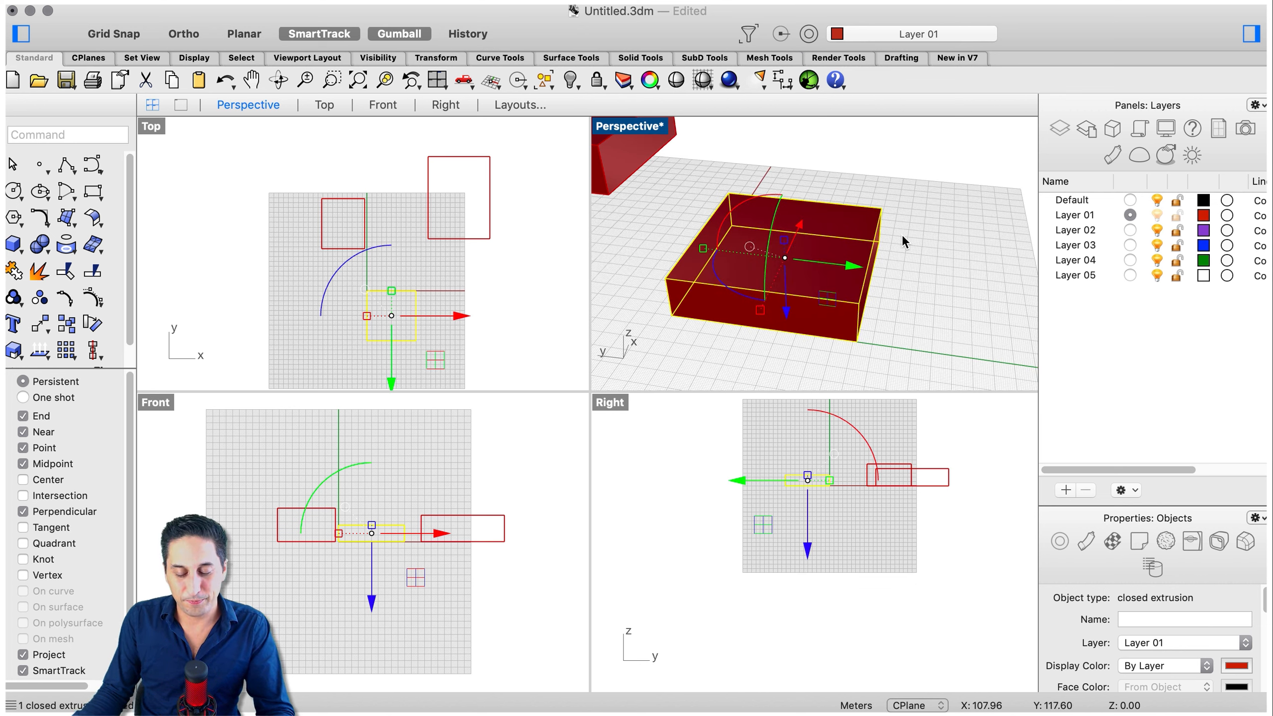
{"action": "scroll", "coordinate": [901, 235], "scroll_direction": "down", "scroll_amount": 3}
{"action": "scroll", "coordinate": [955, 276], "scroll_direction": "down", "scroll_amount": 3}
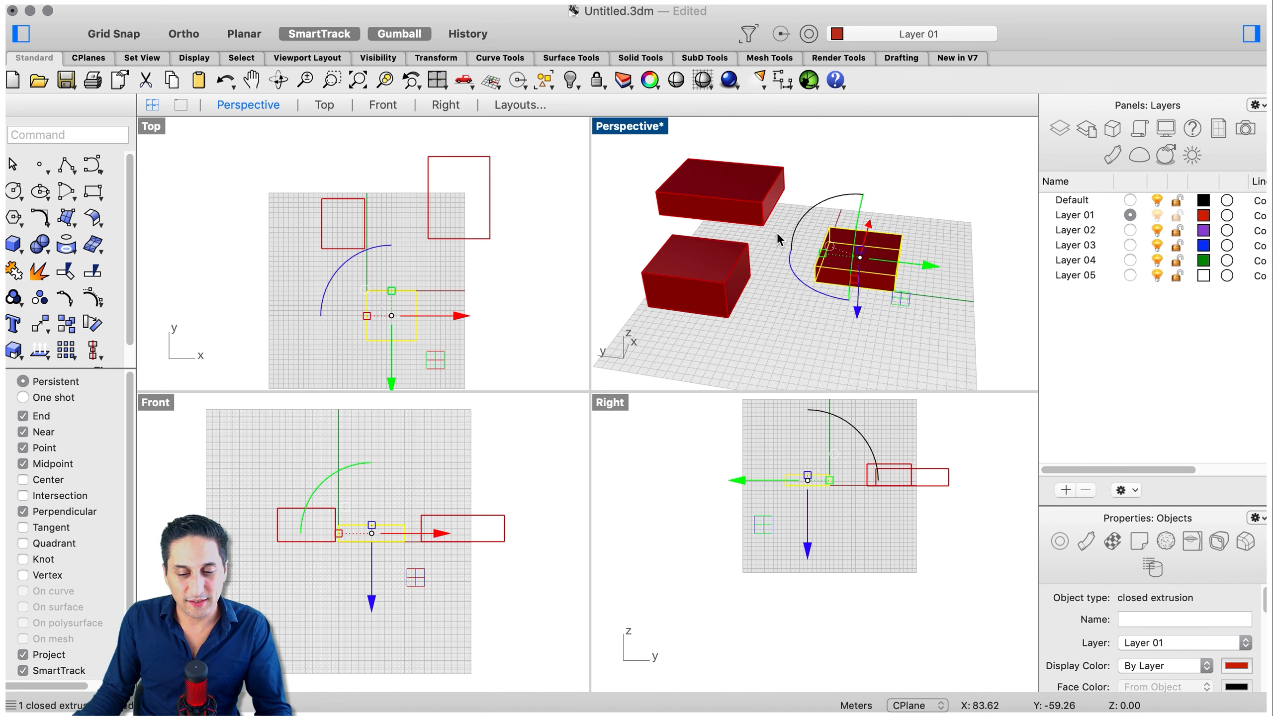
{"action": "left_click", "coordinate": [742, 206]}
{"action": "left_click", "coordinate": [692, 292], "text": "shift"}
{"action": "key", "text": "Delete"}
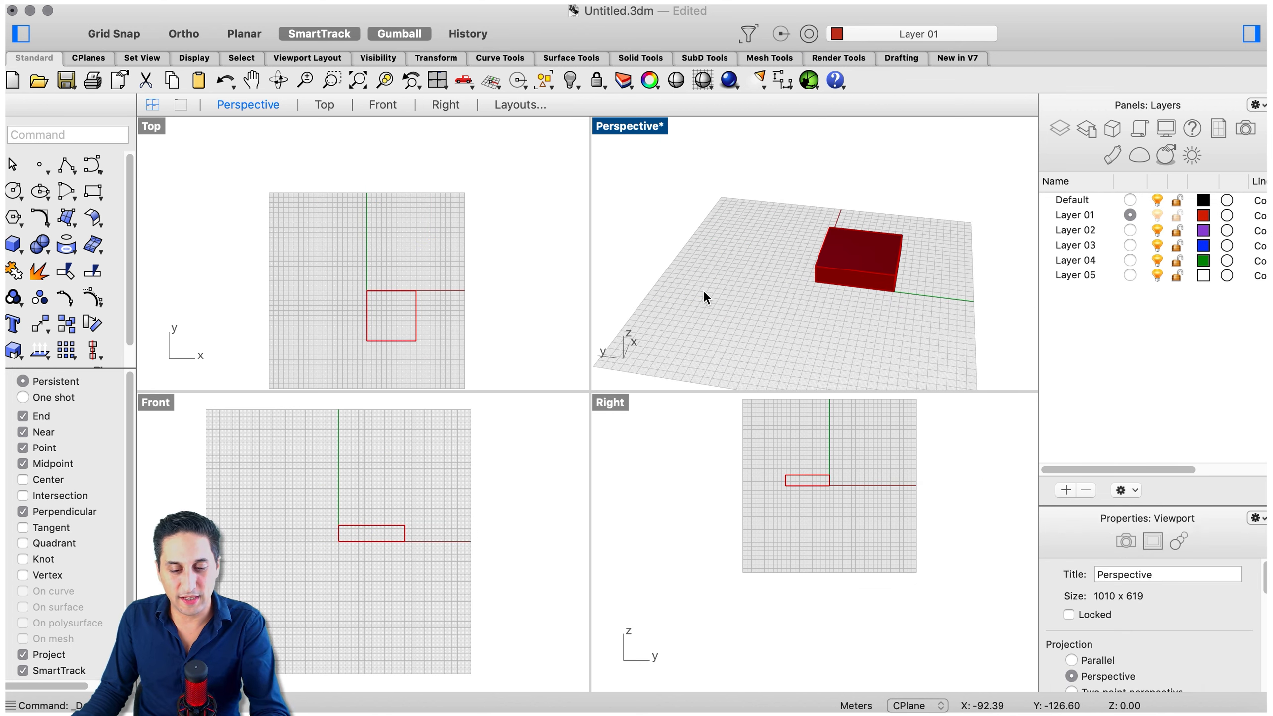
- Select the remaining box in the Perspective viewport and try moving it along the gumball's green axis
{"action": "scroll", "coordinate": [932, 251], "scroll_direction": "up", "scroll_amount": 2}
{"action": "left_click", "coordinate": [822, 261]}
{"action": "mouse_move", "coordinate": [663, 290]}
{"action": "right_mouse_down"}
{"action": "mouse_move", "coordinate": [818, 333]}
{"action": "mouse_move", "coordinate": [988, 276]}
{"action": "mouse_move", "coordinate": [880, 289]}
{"action": "mouse_move", "coordinate": [682, 233]}
{"action": "mouse_move", "coordinate": [652, 261]}
{"action": "mouse_move", "coordinate": [662, 286]}
{"action": "mouse_move", "coordinate": [651, 290]}
{"action": "right_mouse_up"}
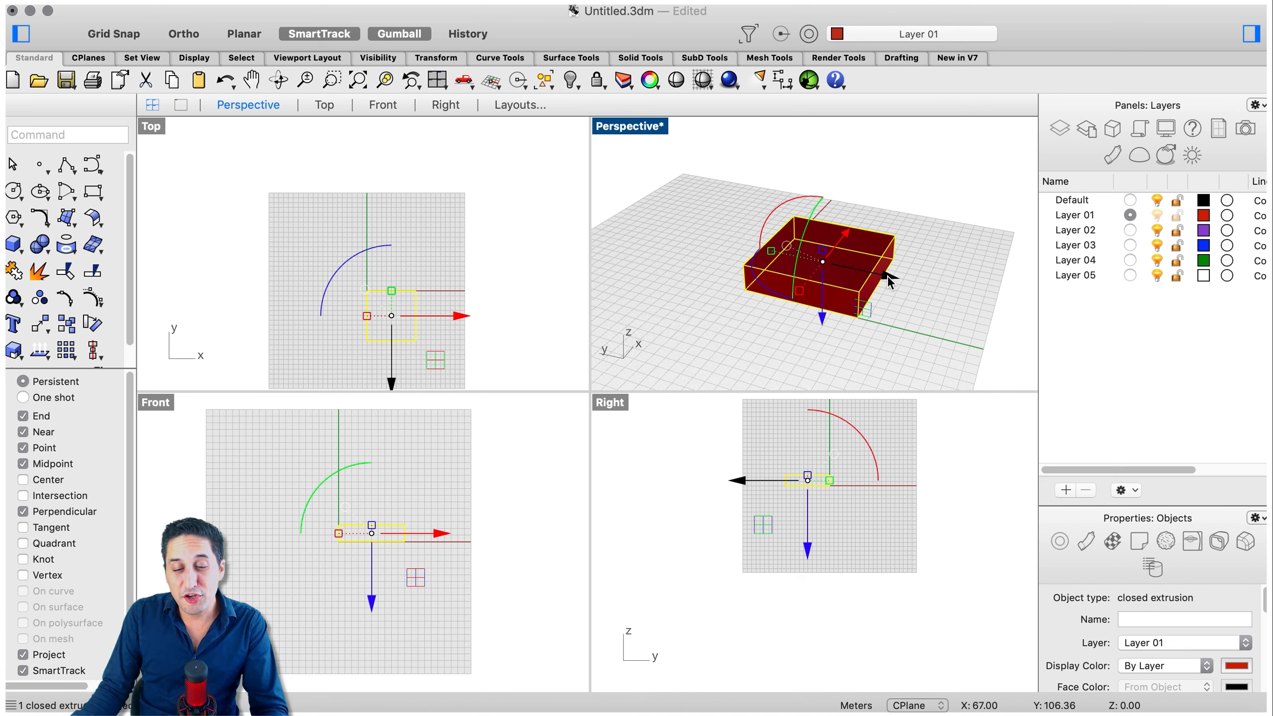
{"action": "left_click_drag", "start_coordinate": [886, 275], "coordinate": [976, 305]}
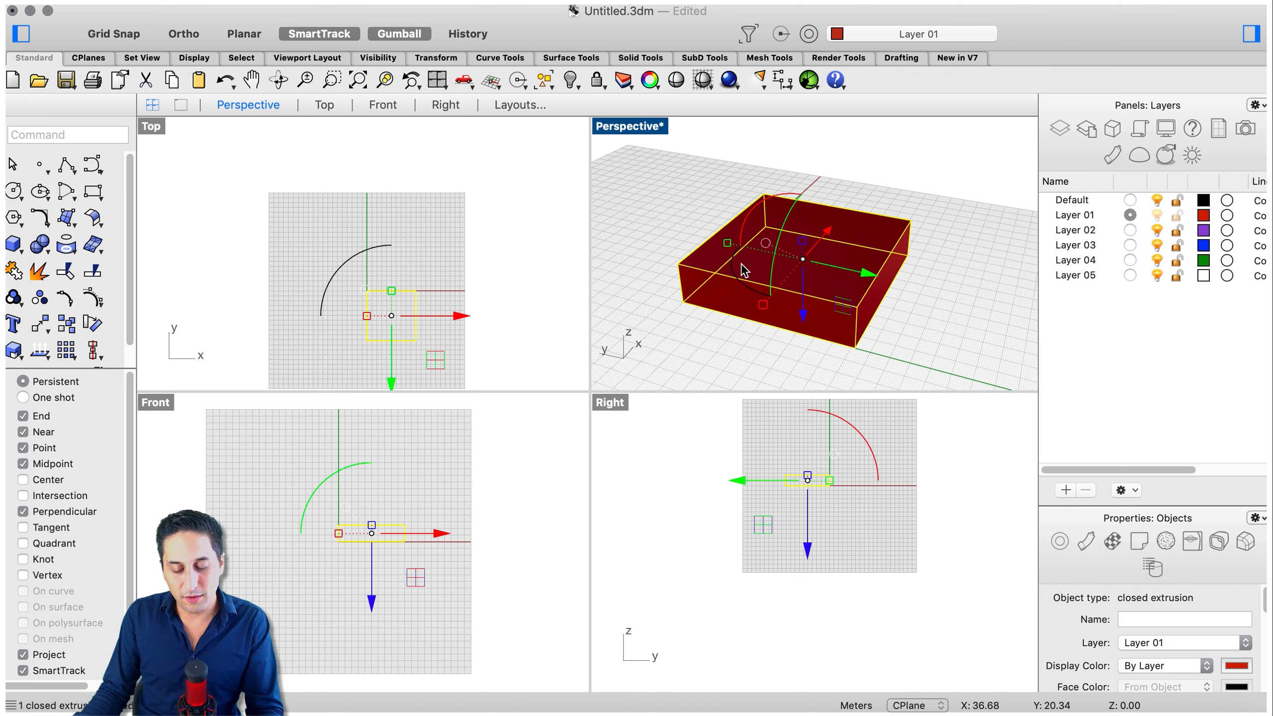
- Enlarge the box along the green, red and blue axes with the gumball's scale handles
{"action": "left_click_drag", "start_coordinate": [729, 245], "coordinate": [667, 236]}
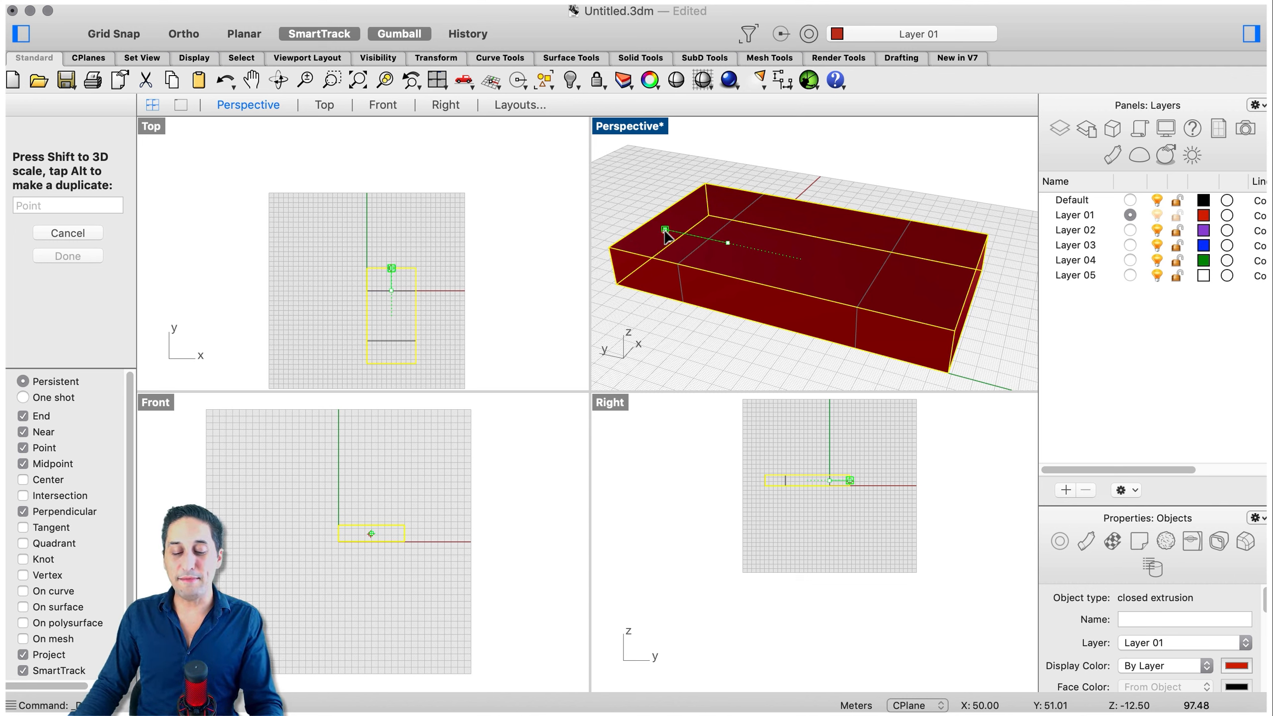
{"action": "left_click_drag", "start_coordinate": [665, 232], "coordinate": [666, 233]}
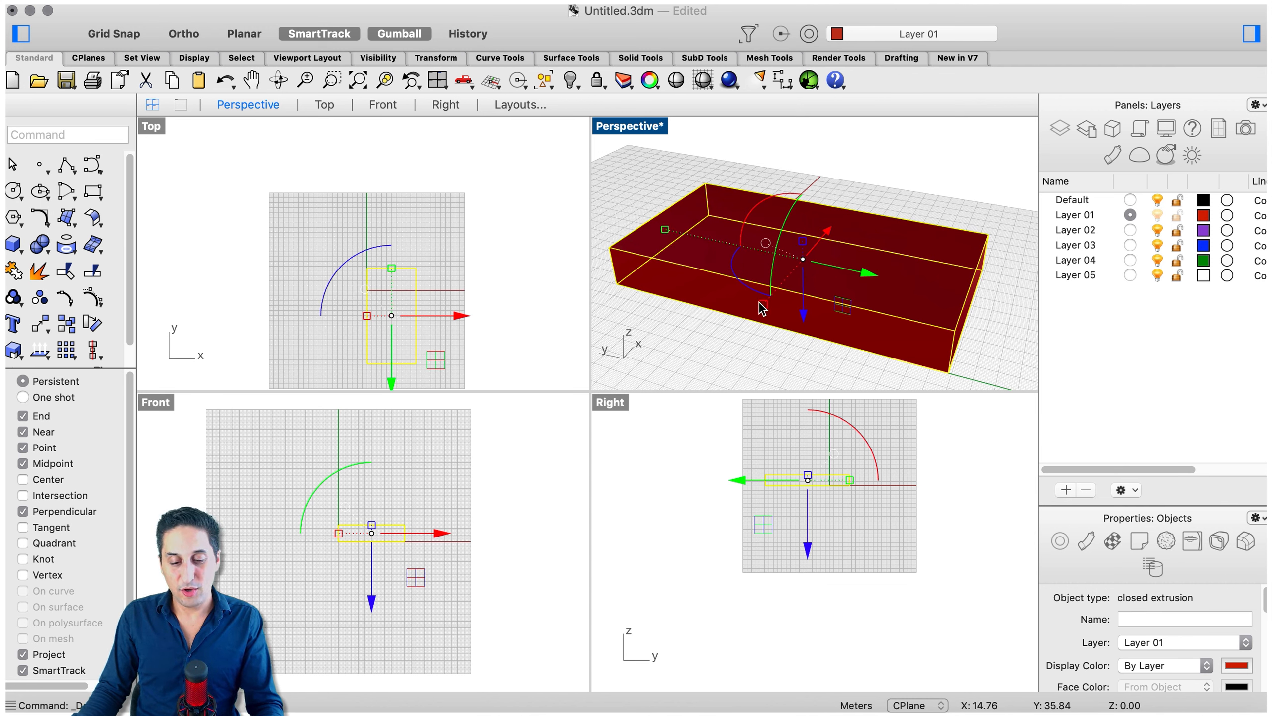
{"action": "left_click_drag", "start_coordinate": [762, 310], "coordinate": [756, 319]}
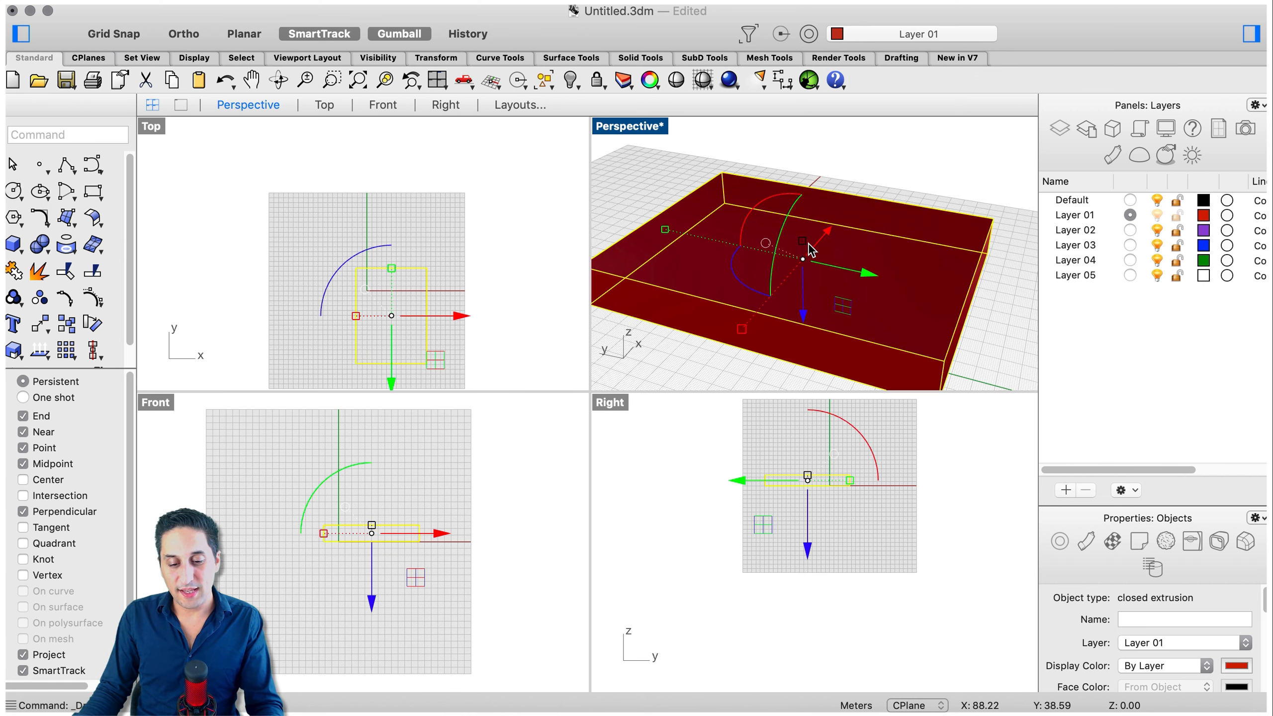
{"action": "left_click_drag", "start_coordinate": [803, 241], "coordinate": [799, 204]}
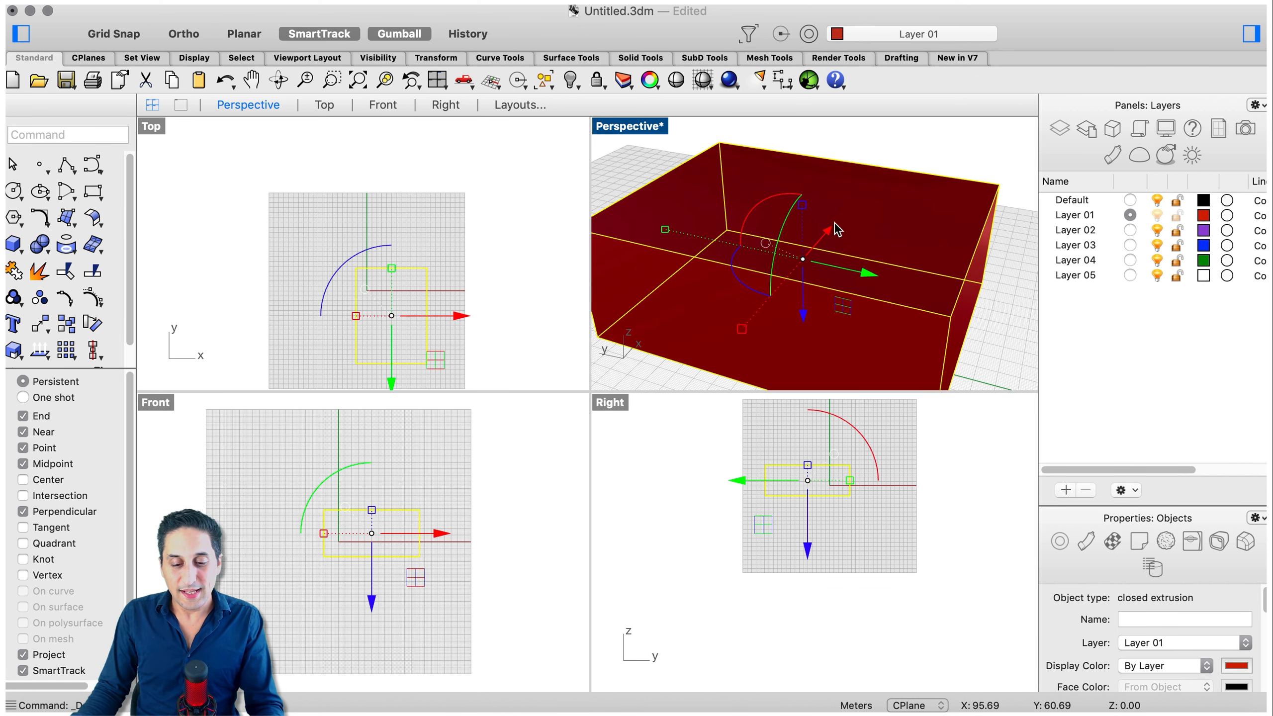
- Try to relocate the selected box's gumball to the box's lower corner in the Perspective viewport
{"action": "left_click", "coordinate": [765, 244]}
{"action": "left_click", "coordinate": [763, 245]}
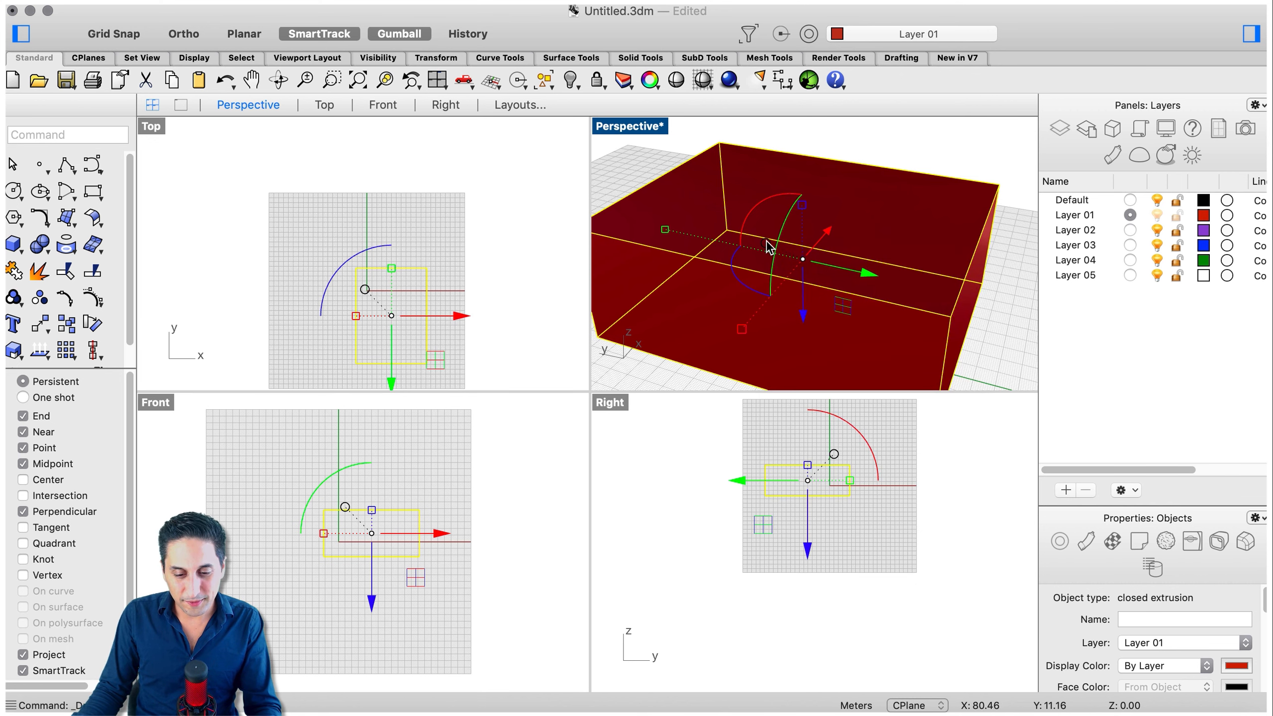
{"action": "left_click", "coordinate": [765, 243]}
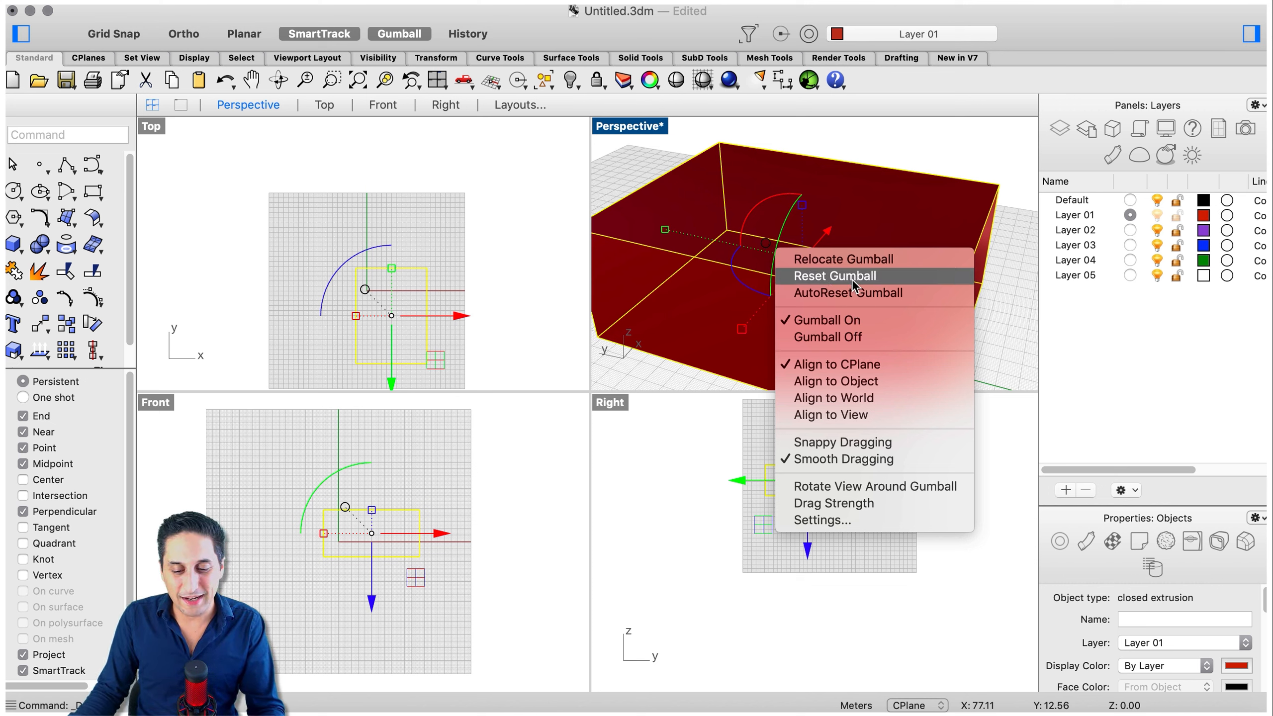
{"action": "left_click", "coordinate": [857, 259]}
{"action": "scroll", "coordinate": [812, 251], "scroll_direction": "down", "scroll_amount": 3}
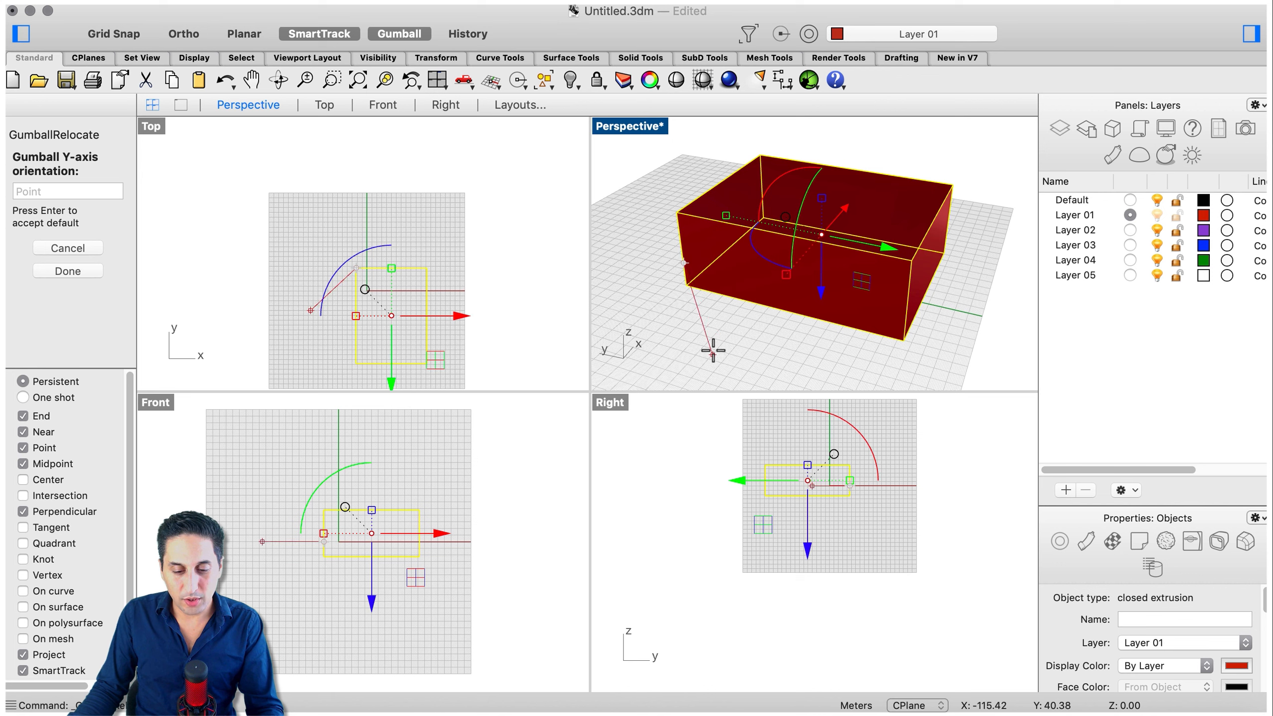
{"action": "left_click", "coordinate": [687, 286]}
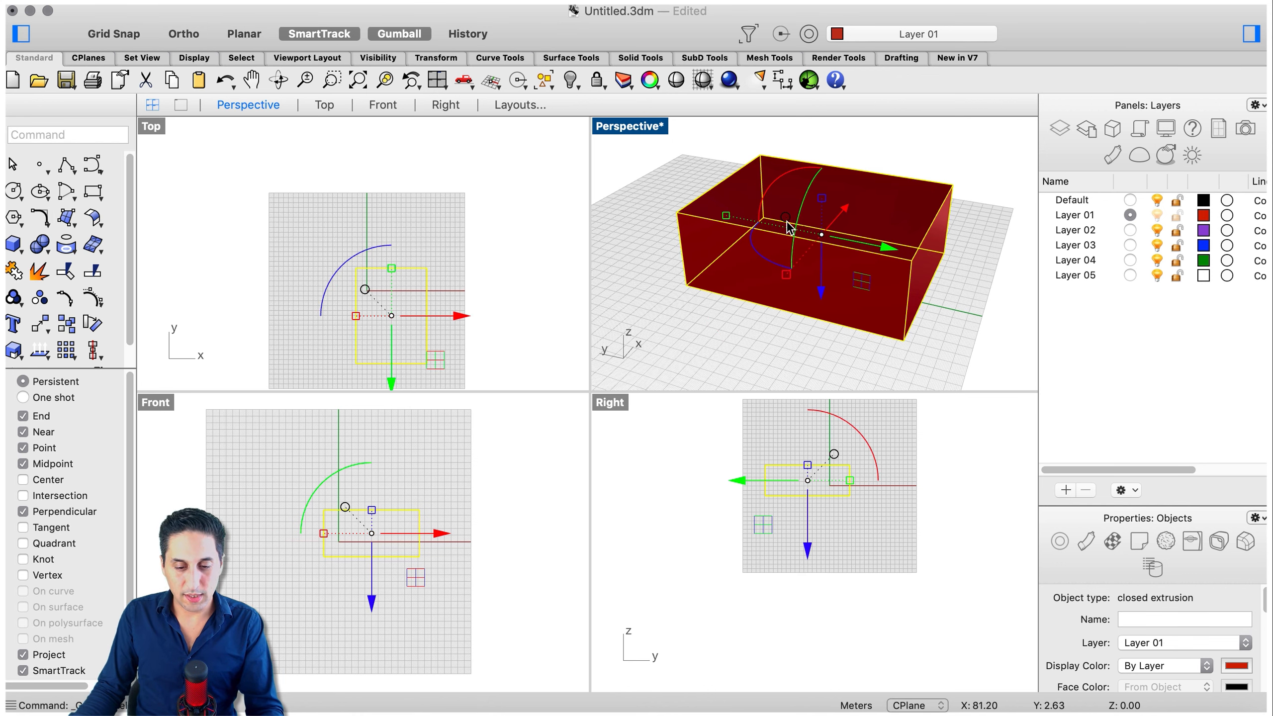
- Turn off the Project snap and relocate the gumball to the box's lower corner, aligning its axes with the box edges
{"action": "left_click", "coordinate": [821, 234]}
{"action": "left_click", "coordinate": [852, 233]}
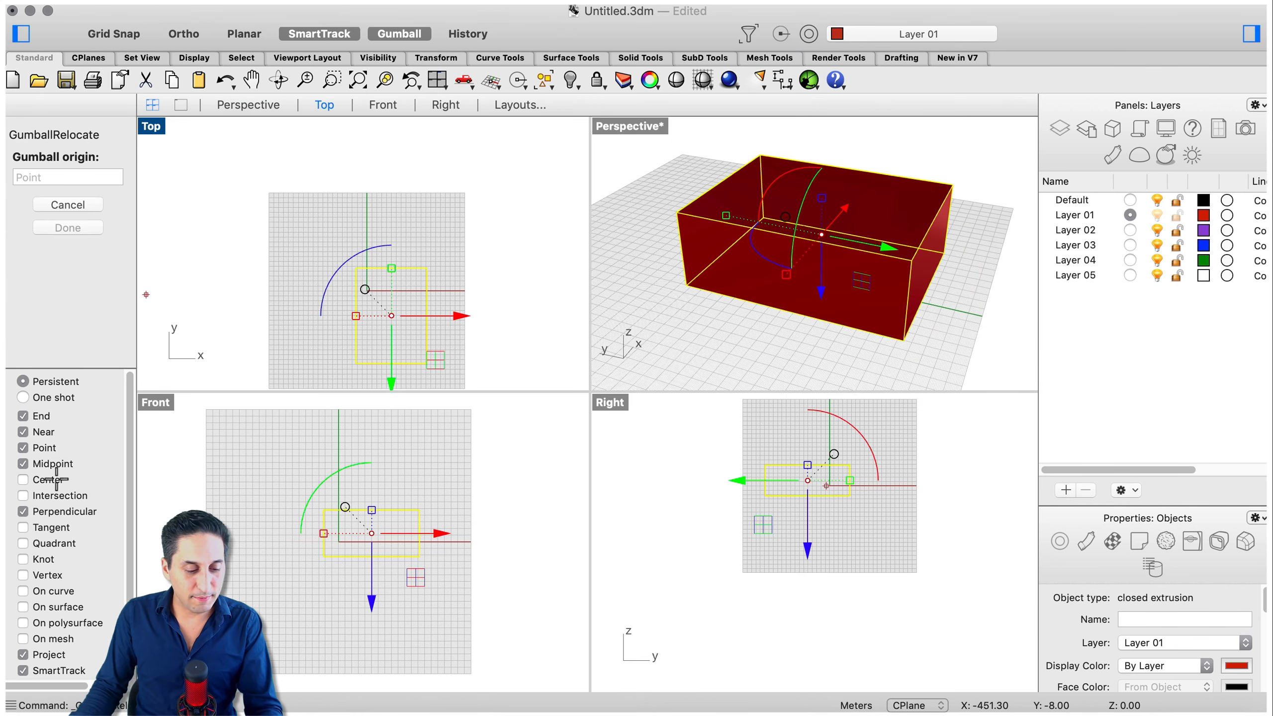
{"action": "left_click", "coordinate": [23, 655]}
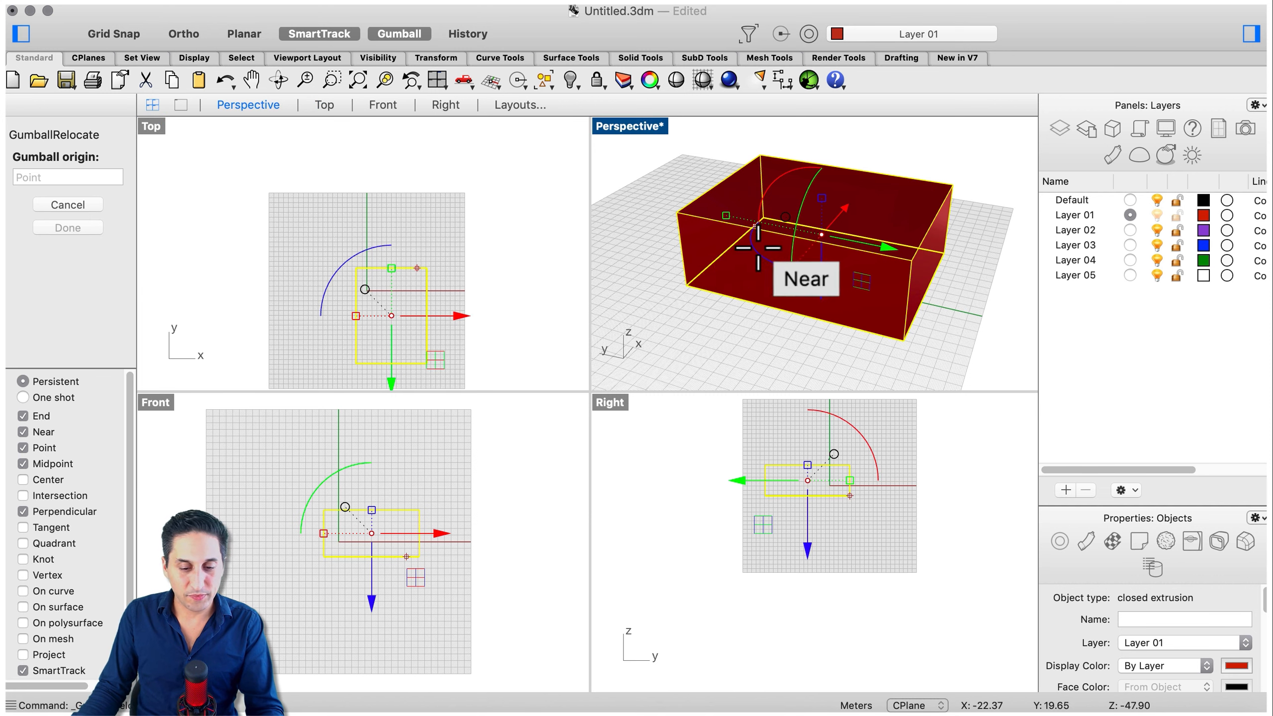
{"action": "left_click", "coordinate": [686, 286]}
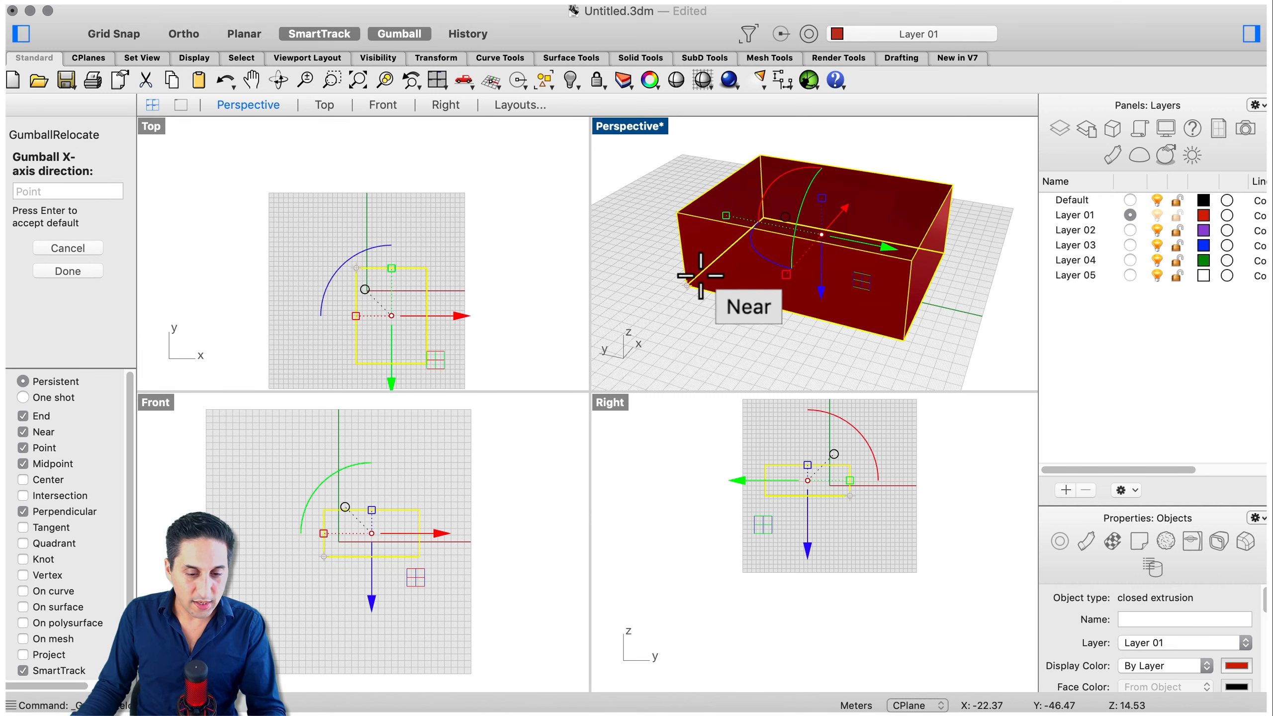
{"action": "left_click", "coordinate": [742, 316]}
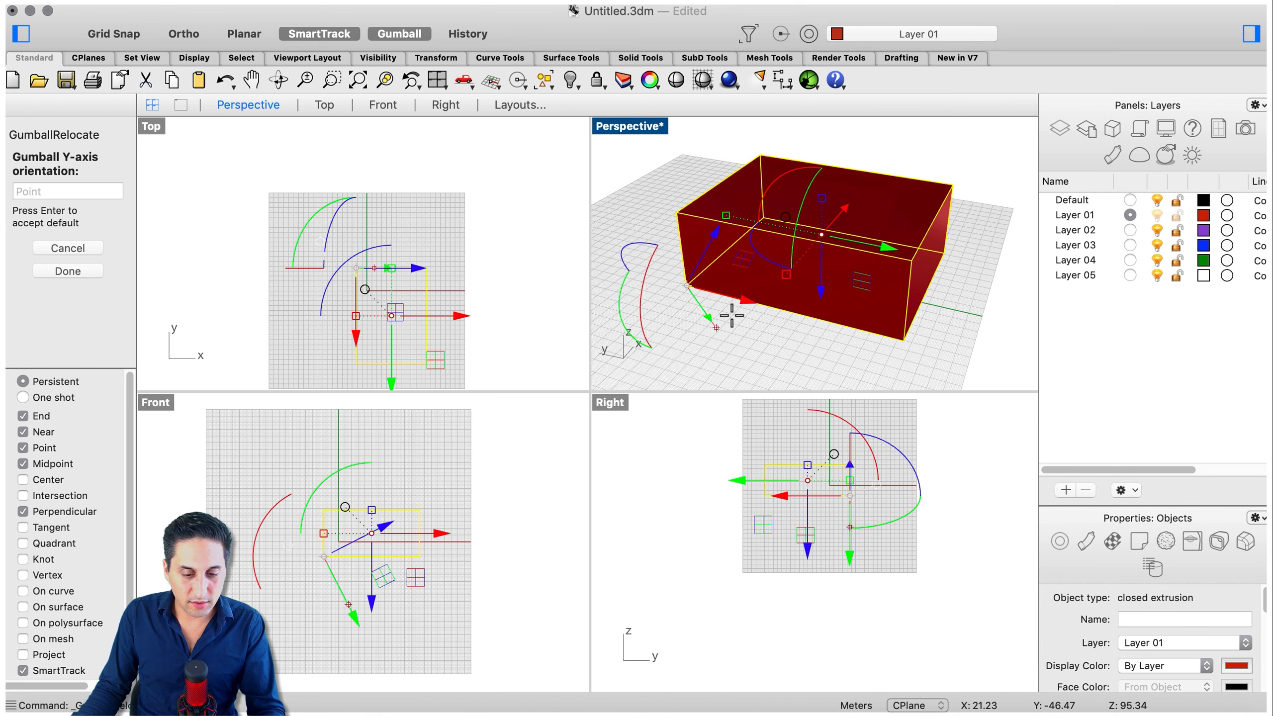
{"action": "left_click", "coordinate": [691, 228]}
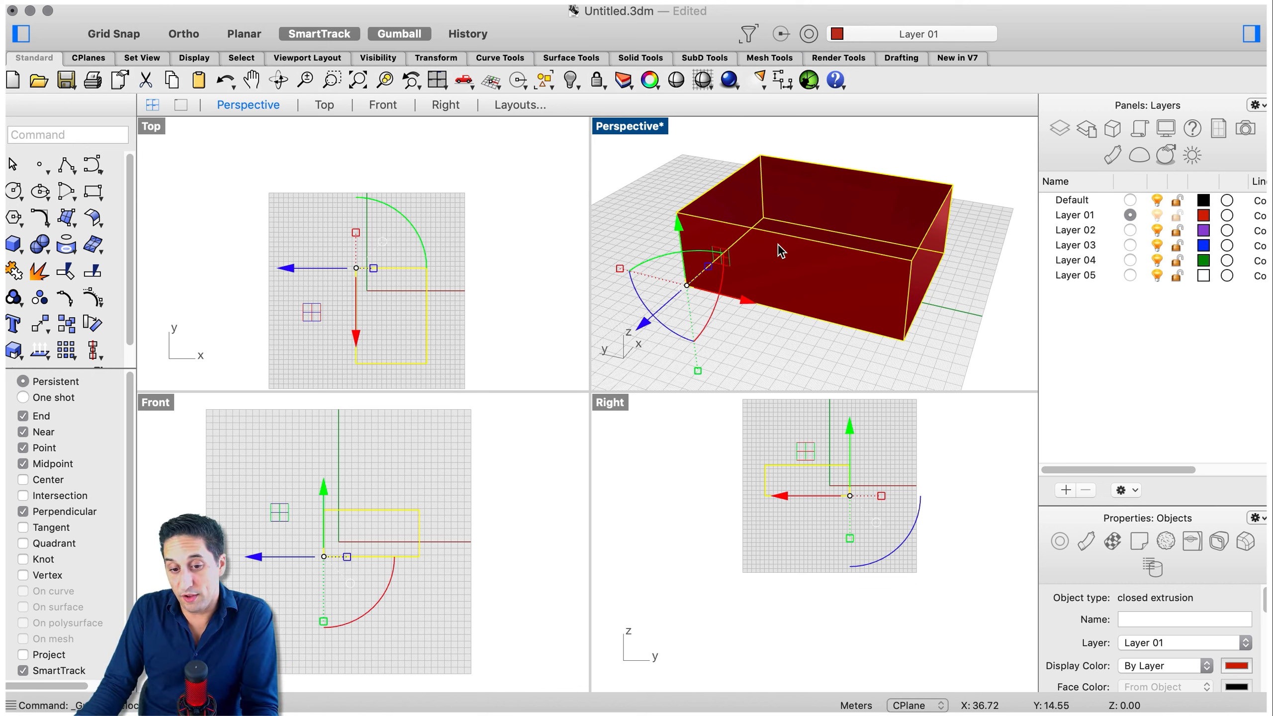
- Reset the gumball to its default position at the centre of the box
{"action": "left_click", "coordinate": [681, 289]}
{"action": "left_click", "coordinate": [716, 307]}
{"action": "right_click_drag", "start_coordinate": [760, 248], "coordinate": [766, 268]}
{"action": "scroll", "coordinate": [802, 281], "scroll_direction": "up", "scroll_amount": 2}
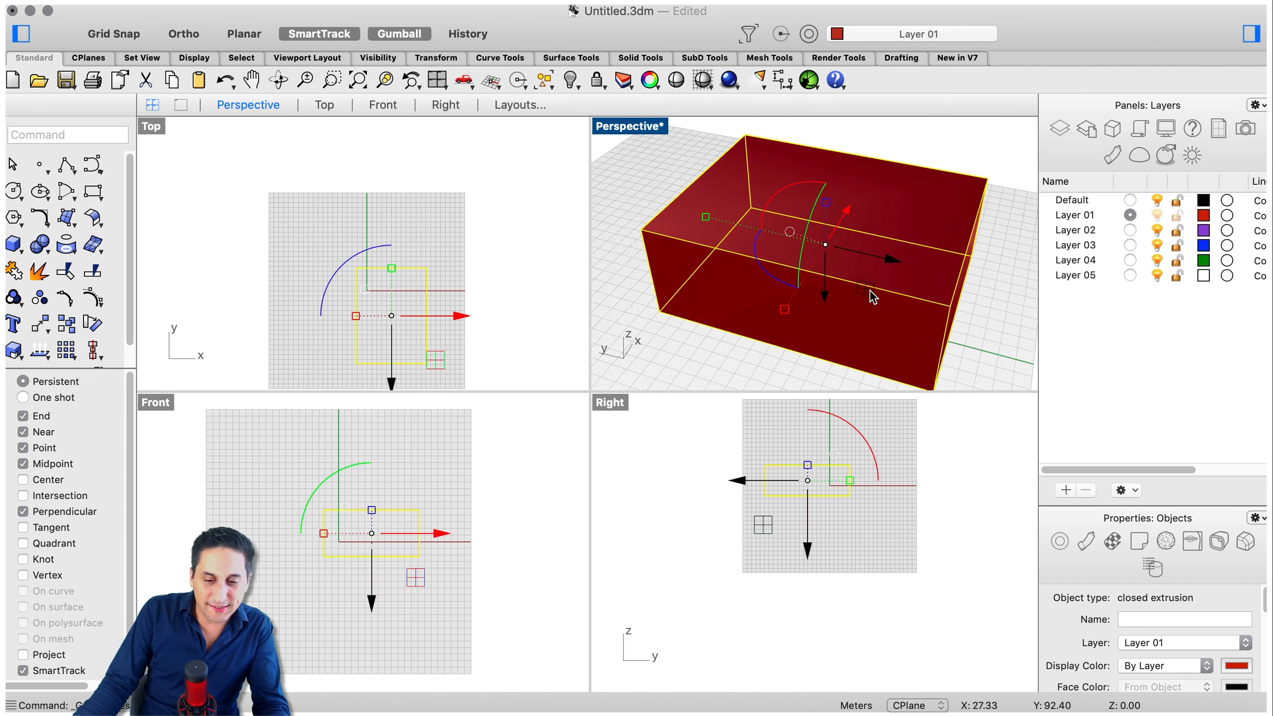
- Copy the box along the gumball's green axis, placing the duplicate beside the grid in the Perspective viewport
{"action": "mouse_move", "coordinate": [872, 297]}
{"action": "left_mouse_down"}
{"action": "mouse_move", "coordinate": [786, 256]}
{"action": "mouse_move", "coordinate": [915, 298]}
{"action": "mouse_move", "coordinate": [887, 291]}
{"action": "left_mouse_up"}
{"action": "scroll", "coordinate": [651, 224], "scroll_direction": "down", "scroll_amount": 12}
{"action": "scroll", "coordinate": [806, 514], "scroll_direction": "up", "scroll_amount": 4}
{"action": "scroll", "coordinate": [435, 375], "scroll_direction": "up", "scroll_amount": 6}
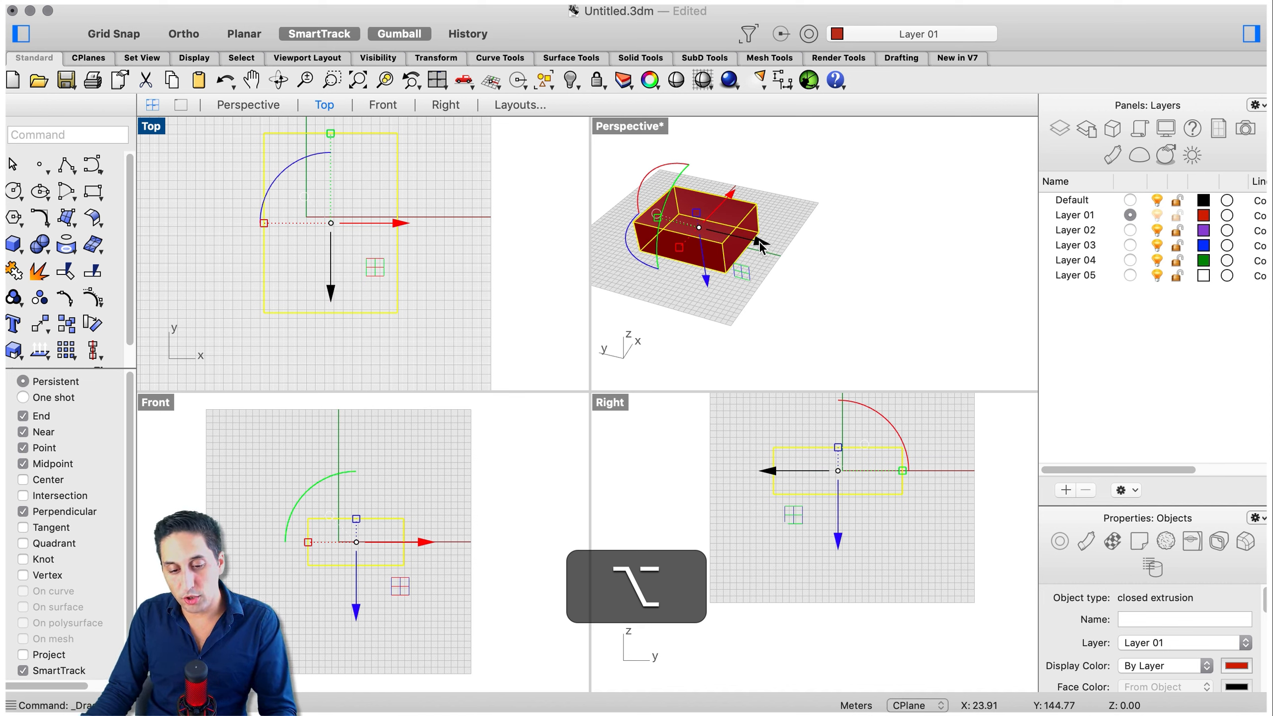
{"action": "left_click_drag", "start_coordinate": [759, 242], "coordinate": [930, 284], "text": "alt"}
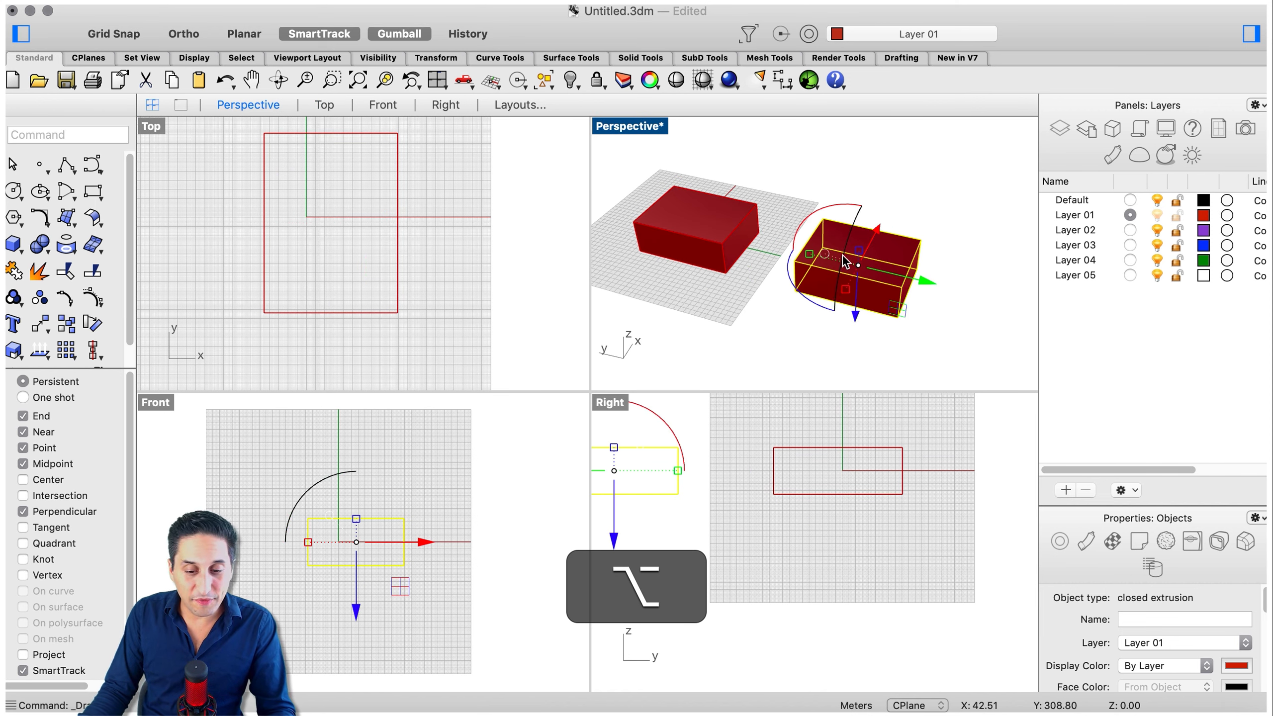
- Make a rotated copy of the duplicate box with the gumball's green arc, move it clear and clear the selection
{"action": "left_click_drag", "start_coordinate": [840, 299], "coordinate": [869, 186], "text": "alt"}
{"action": "left_click_drag", "start_coordinate": [837, 326], "coordinate": [870, 232]}
{"action": "left_click", "coordinate": [847, 359]}
{"action": "right_click_drag", "start_coordinate": [834, 358], "coordinate": [886, 353]}
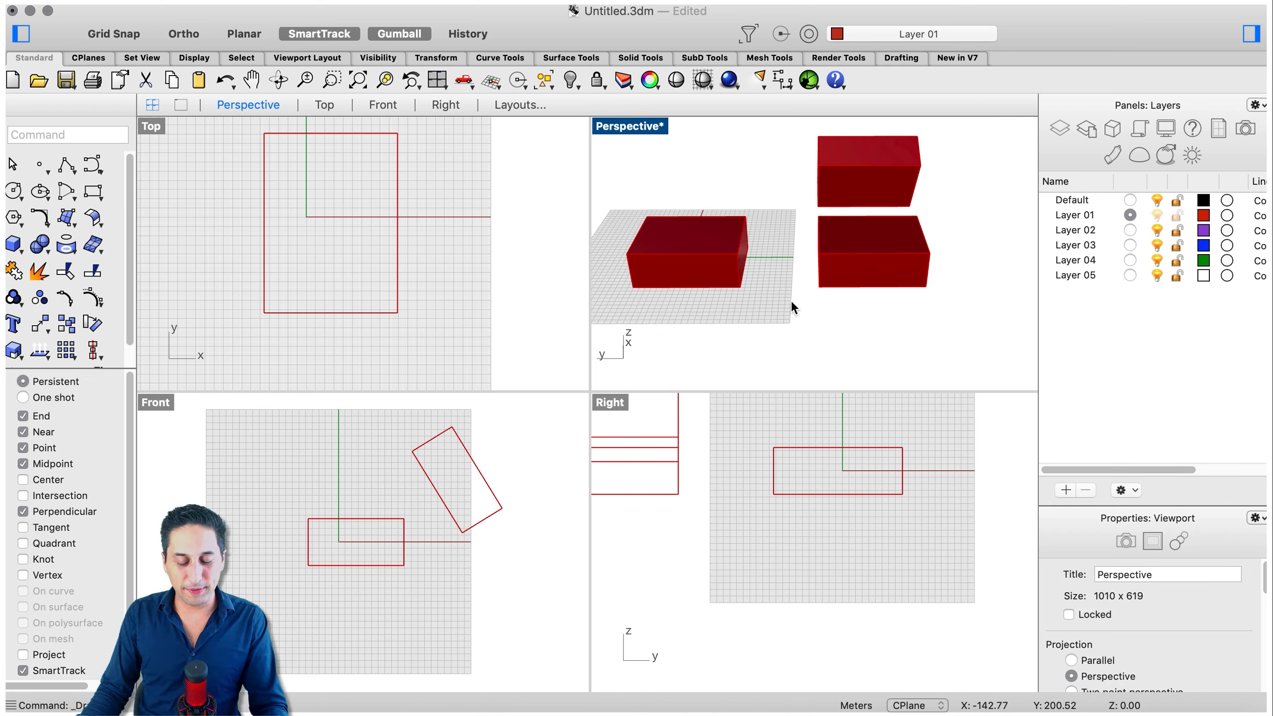
- Undo the last three gumball operations so that only the original box remains
{"action": "key", "text": "super+z"}
{"action": "key", "text": "super+z"}
{"action": "key", "text": "super+z"}
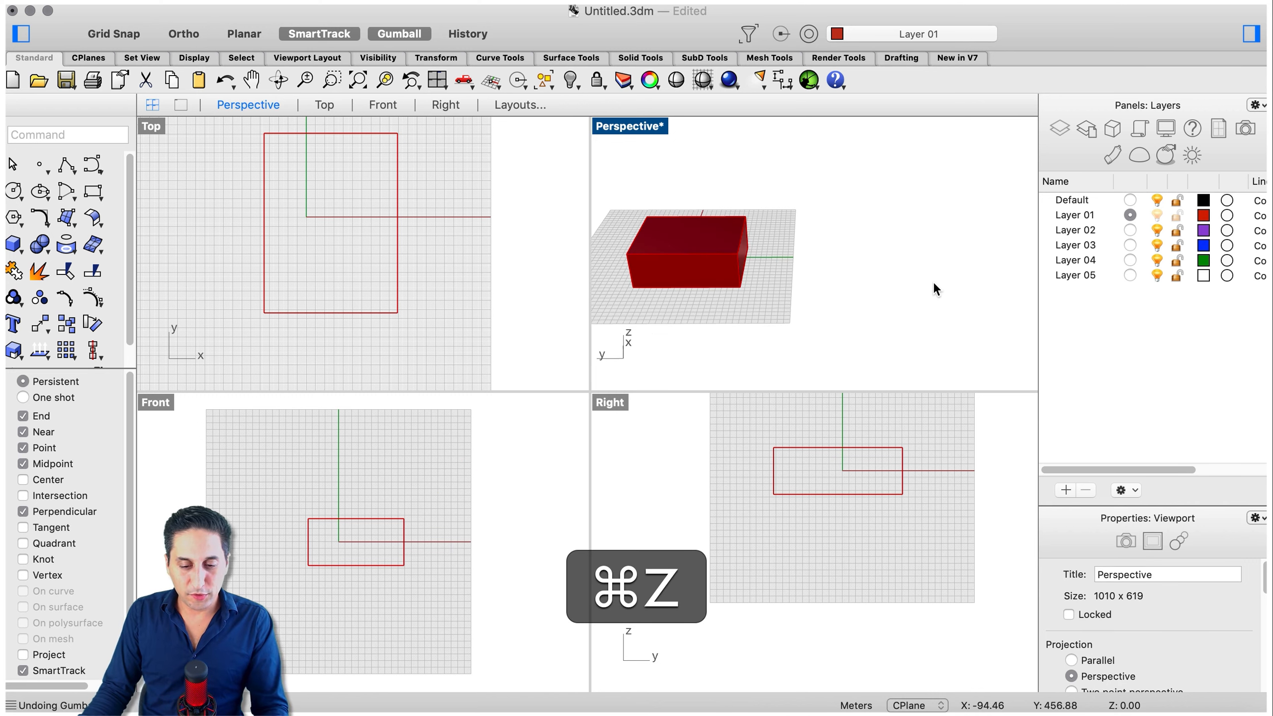
{"action": "scroll", "coordinate": [933, 281], "scroll_direction": "down", "scroll_amount": 6}
{"action": "right_click_drag", "start_coordinate": [767, 265], "coordinate": [691, 291]}
{"action": "scroll", "coordinate": [802, 261], "scroll_direction": "up", "scroll_amount": 10}
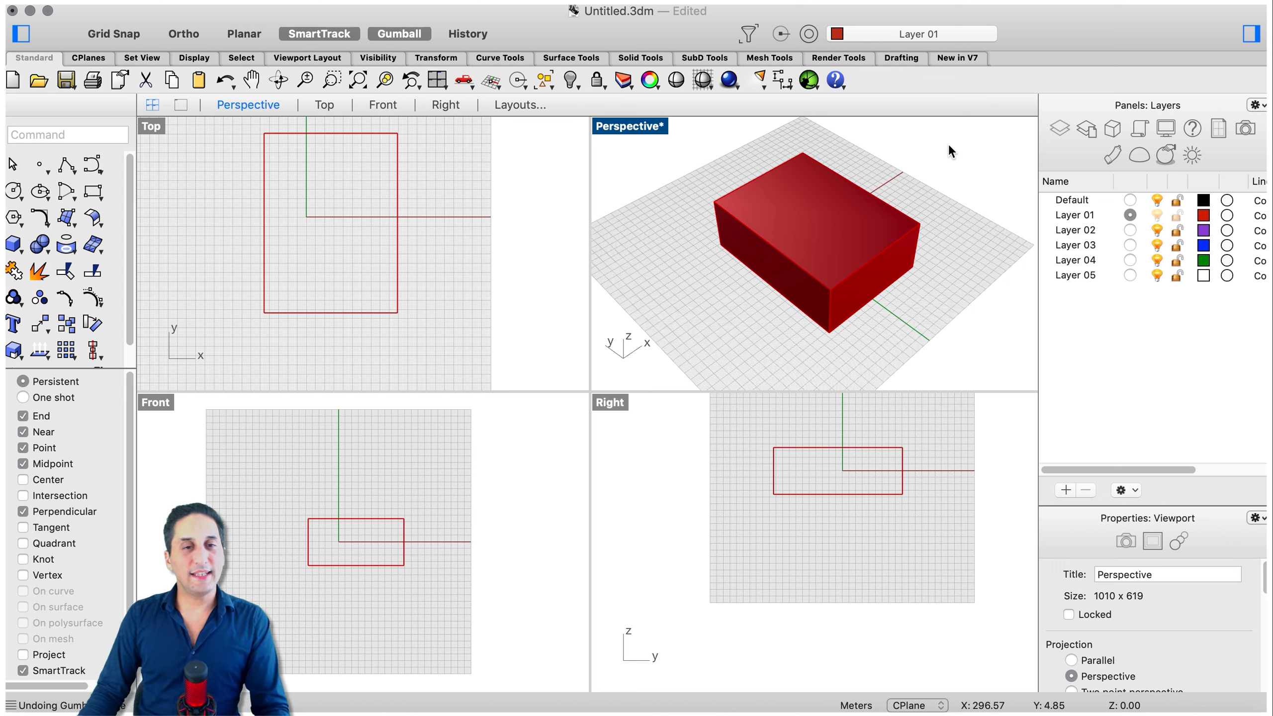
{"action": "left_click", "coordinate": [858, 253]}
{"action": "right_click_drag", "start_coordinate": [913, 352], "coordinate": [909, 306]}
{"action": "left_click", "coordinate": [964, 210]}
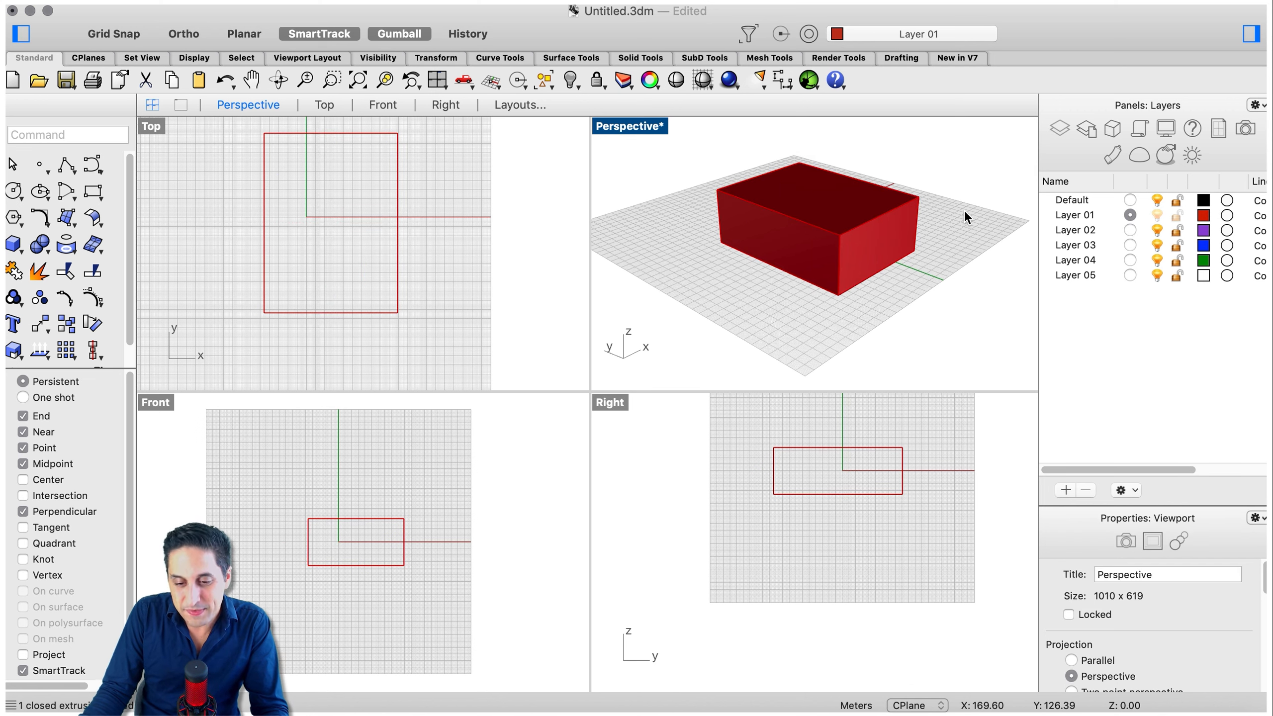
{"action": "right_click_drag", "start_coordinate": [964, 211], "coordinate": [966, 217]}
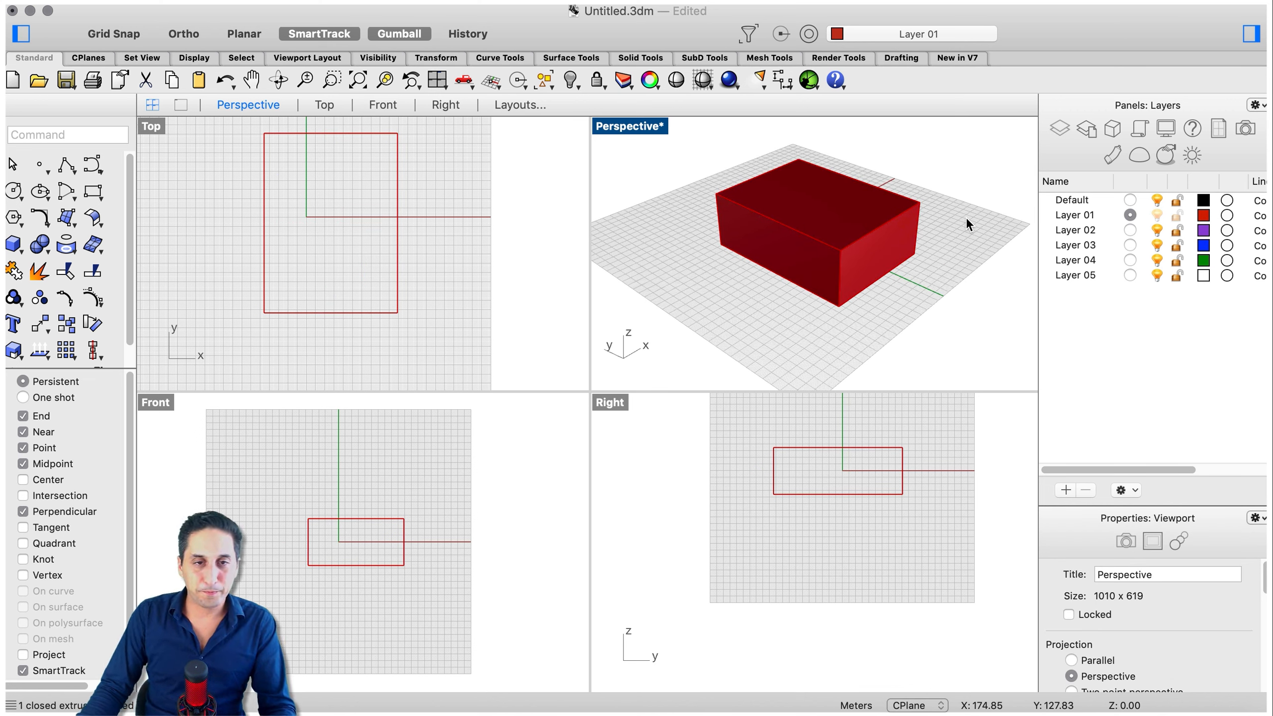
- Extrude the top edges of the upright walls horizontally into overhanging surfaces with the gumball's extrude dots
{"action": "key", "text": "super"}
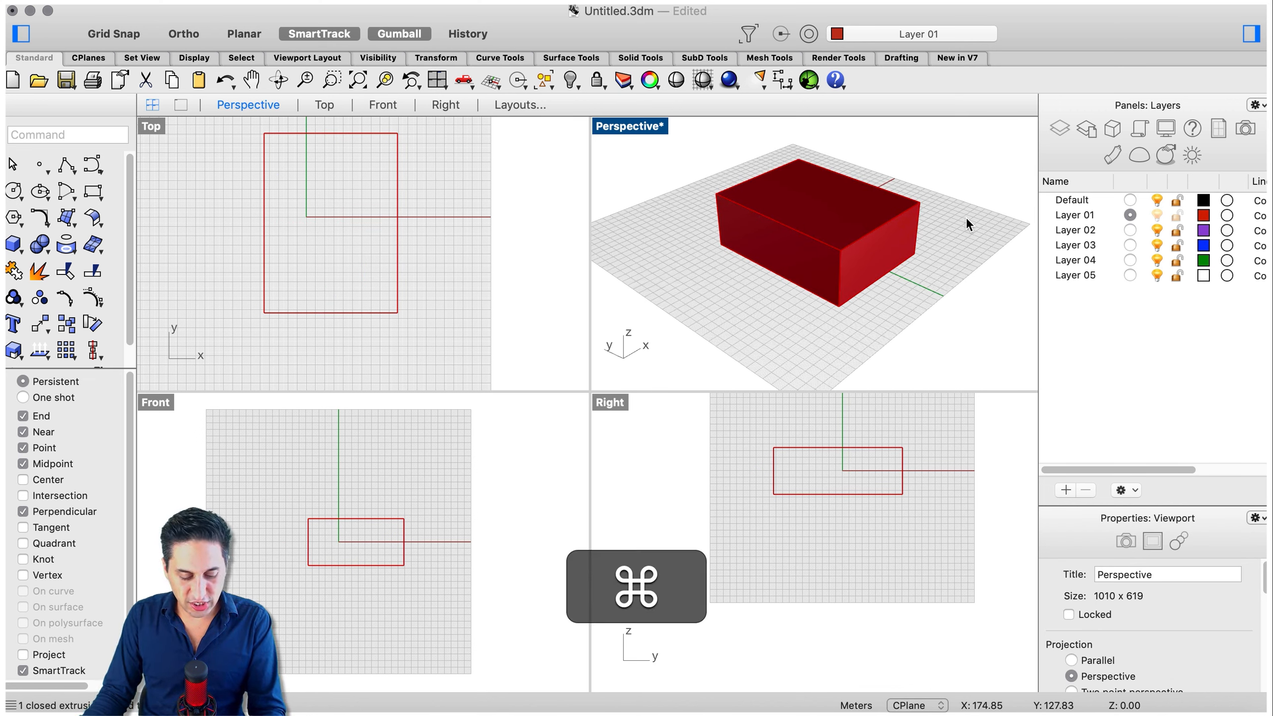
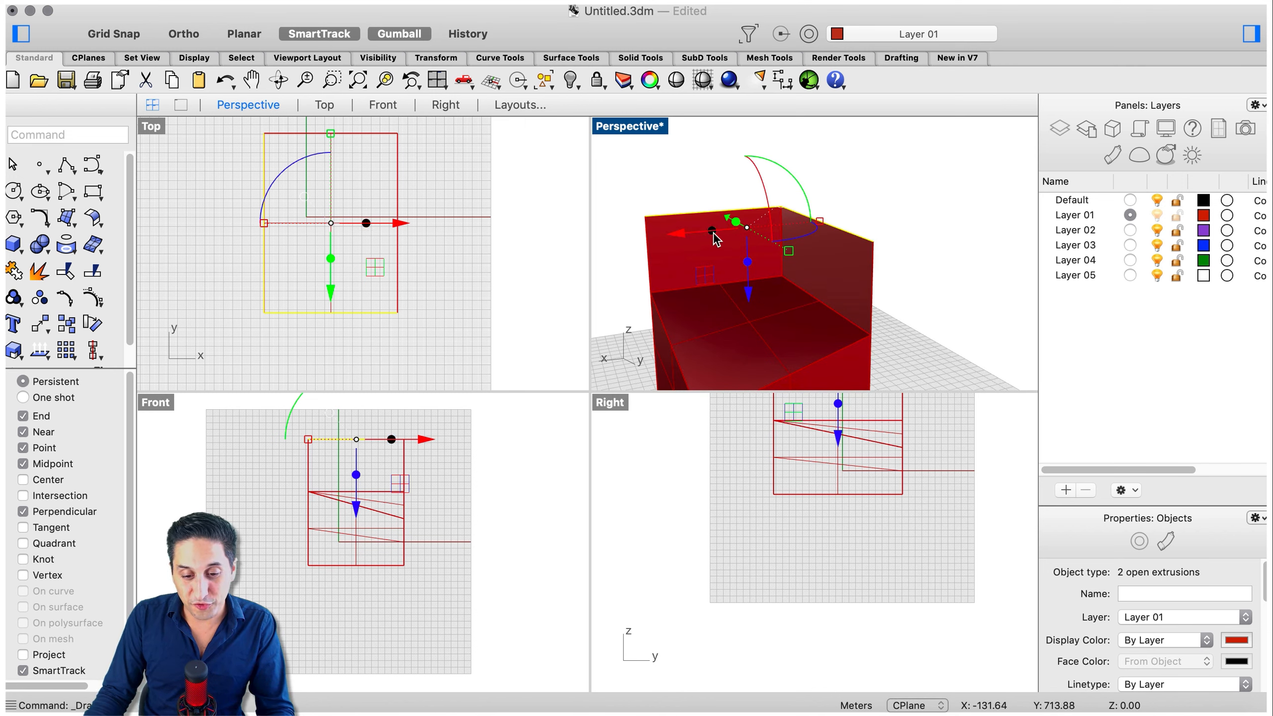
{"action": "left_click_drag", "start_coordinate": [692, 241], "coordinate": [817, 216]}
{"action": "right_click_drag", "start_coordinate": [1013, 308], "coordinate": [817, 193]}
{"action": "left_click_drag", "start_coordinate": [843, 178], "coordinate": [816, 127]}
{"action": "scroll", "coordinate": [802, 250], "scroll_direction": "down", "scroll_amount": 3}
{"action": "right_click_drag", "start_coordinate": [751, 301], "coordinate": [781, 306]}
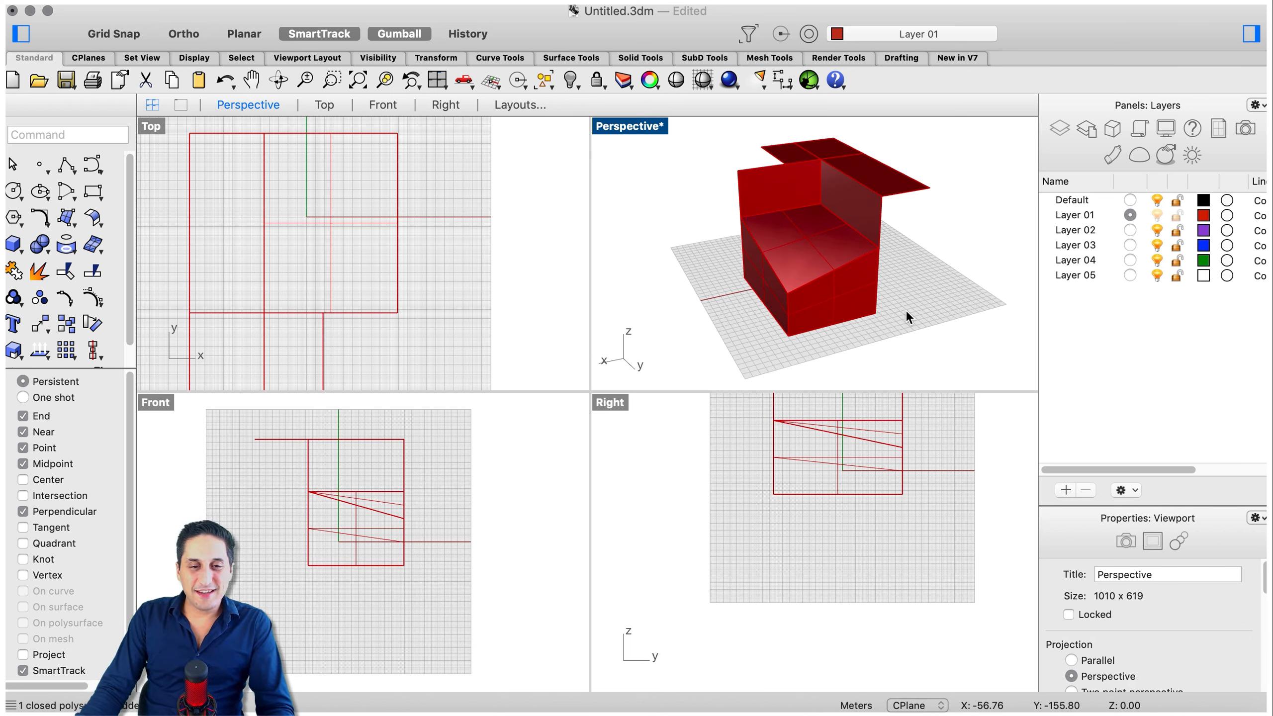
- Select all objects and delete them to empty the model
{"action": "key", "text": "super+a"}
{"action": "key", "text": "Delete"}
{"action": "right_click_drag", "start_coordinate": [812, 221], "coordinate": [817, 241]}
{"action": "scroll", "coordinate": [818, 240], "scroll_direction": "up", "scroll_amount": 5}
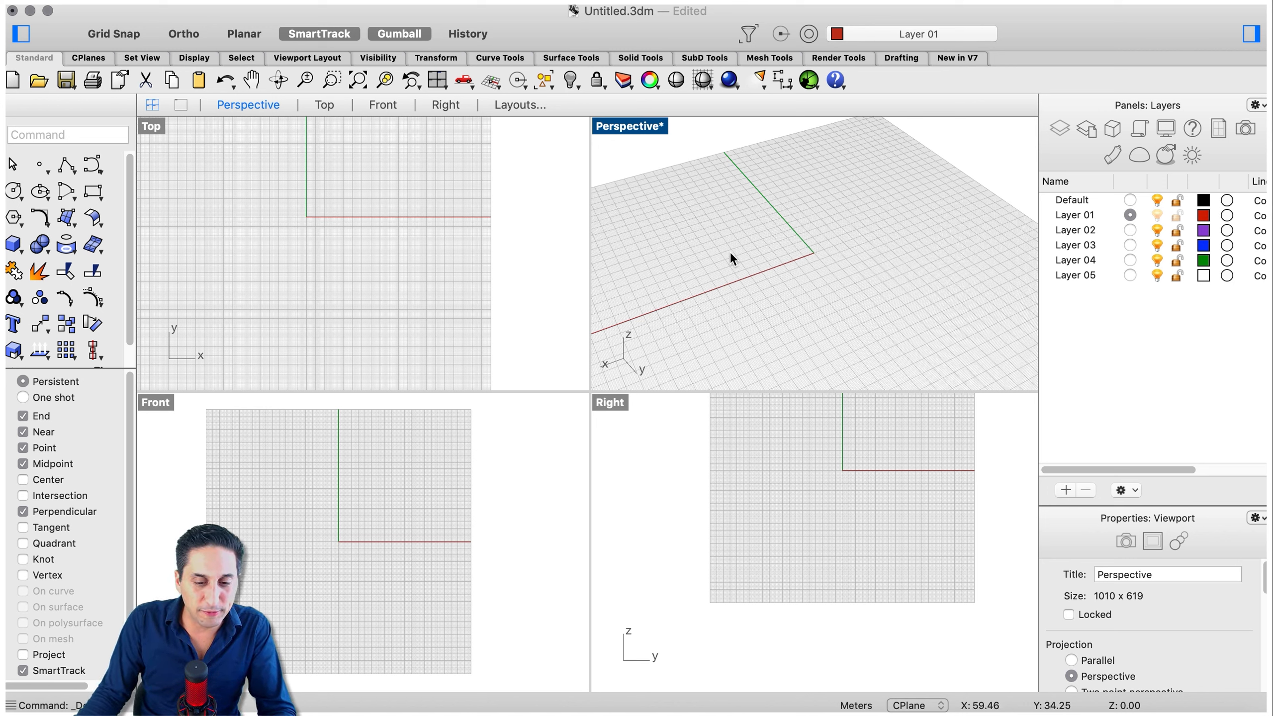
{"action": "scroll", "coordinate": [729, 250], "scroll_direction": "down", "scroll_amount": 3}
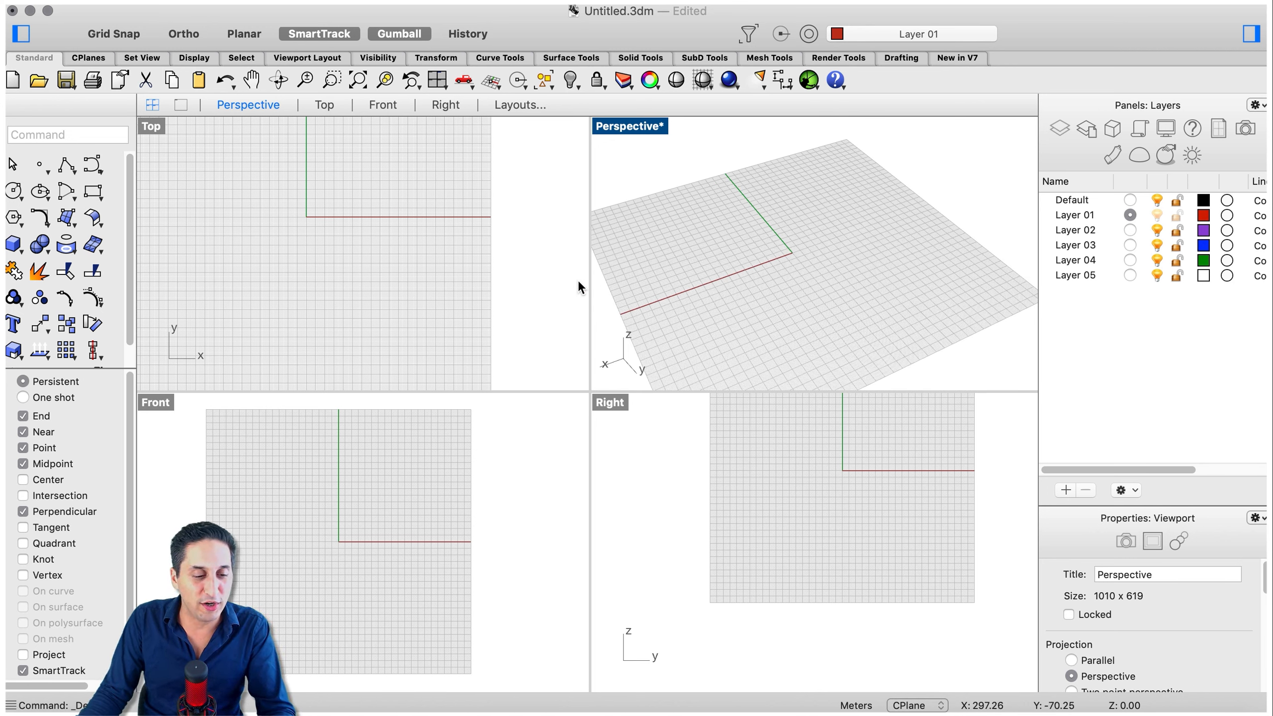
- Draw a new low box over the grid's centre in the Perspective viewport with the Box command
{"action": "type", "text": "box"}
{"action": "key", "text": "Return"}
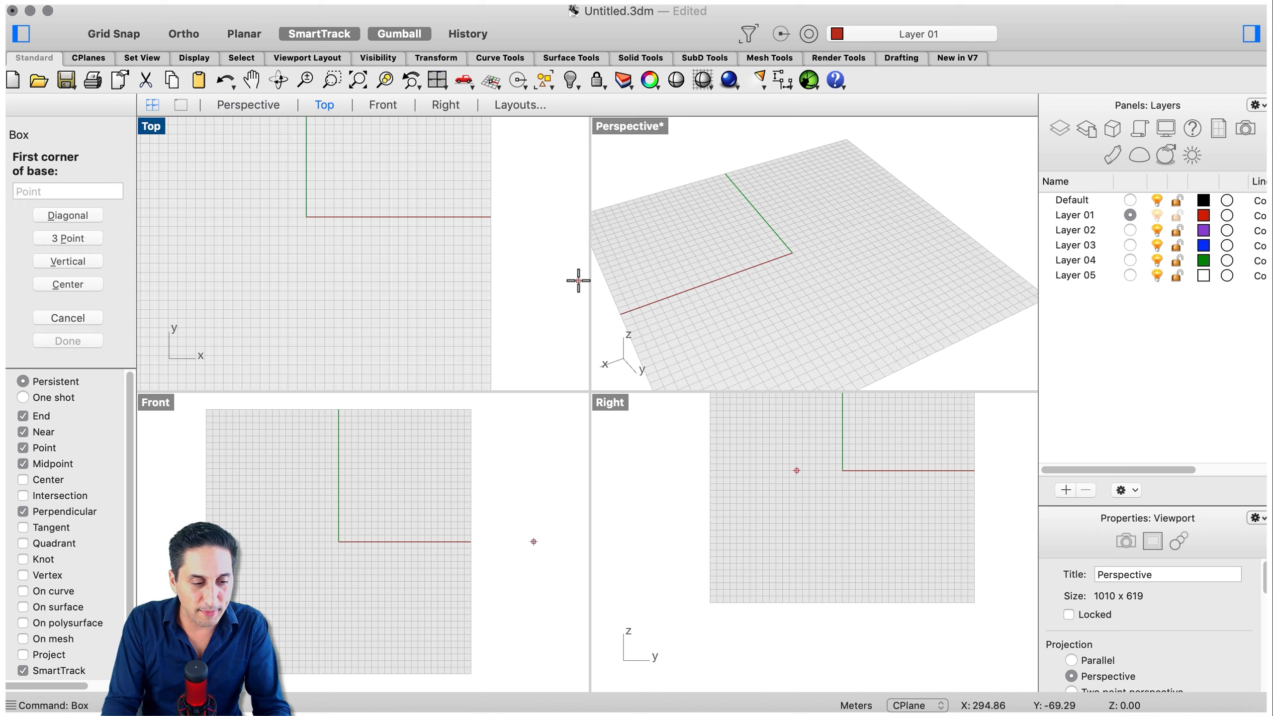
{"action": "left_click", "coordinate": [730, 250]}
{"action": "scroll", "coordinate": [901, 206], "scroll_direction": "down", "scroll_amount": 2}
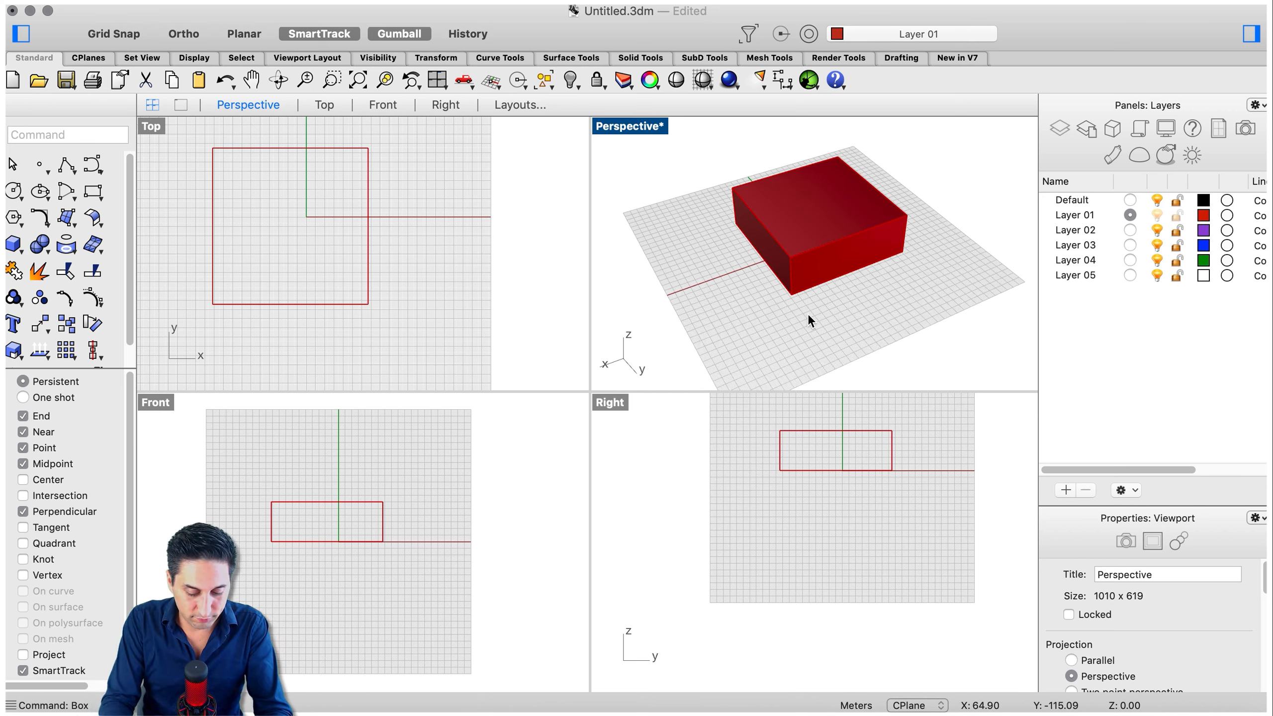
- Start another box, turn off the End object snap and cancel the command
{"action": "type", "text": "box"}
{"action": "key", "text": "Return"}
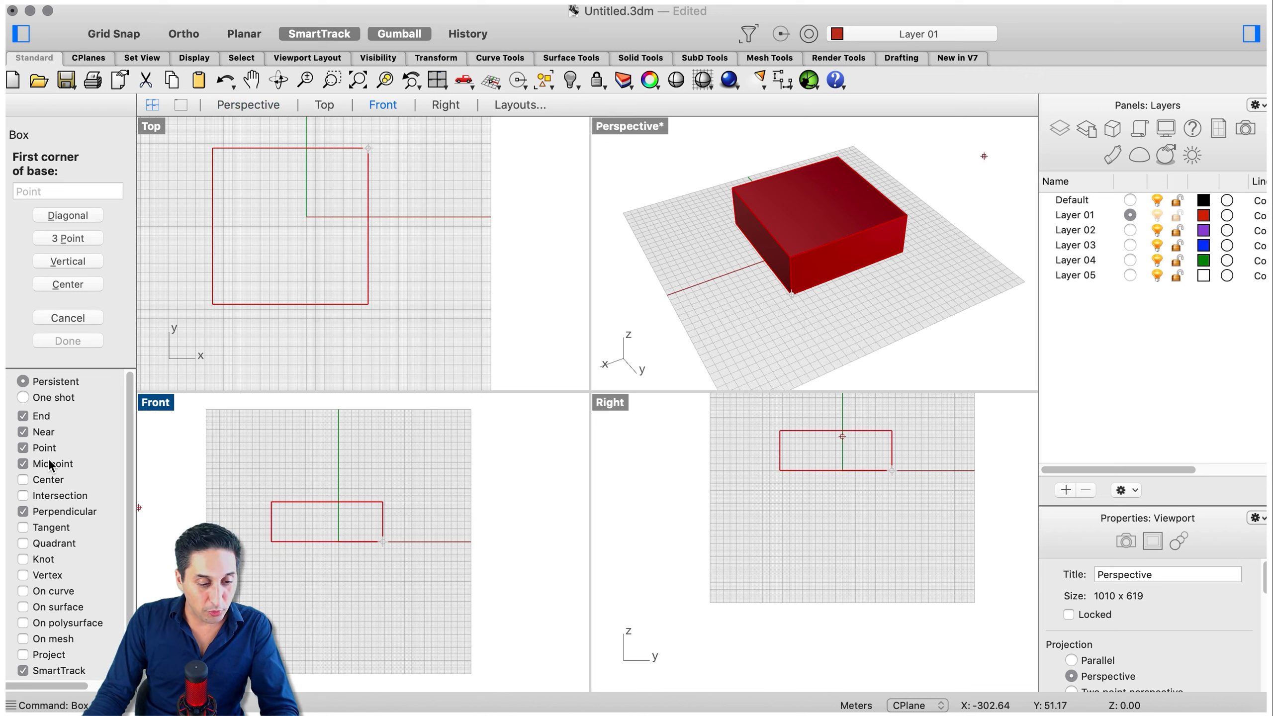
{"action": "left_click", "coordinate": [23, 415]}
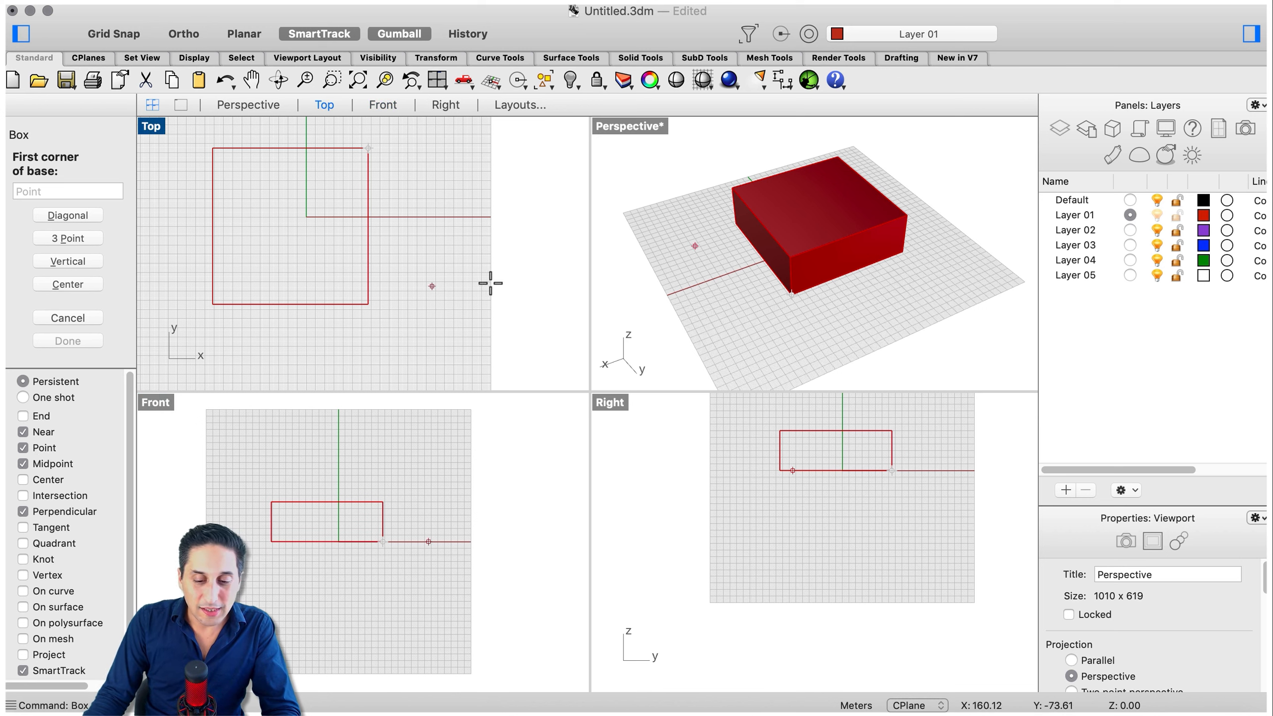
{"action": "key", "text": "Escape"}
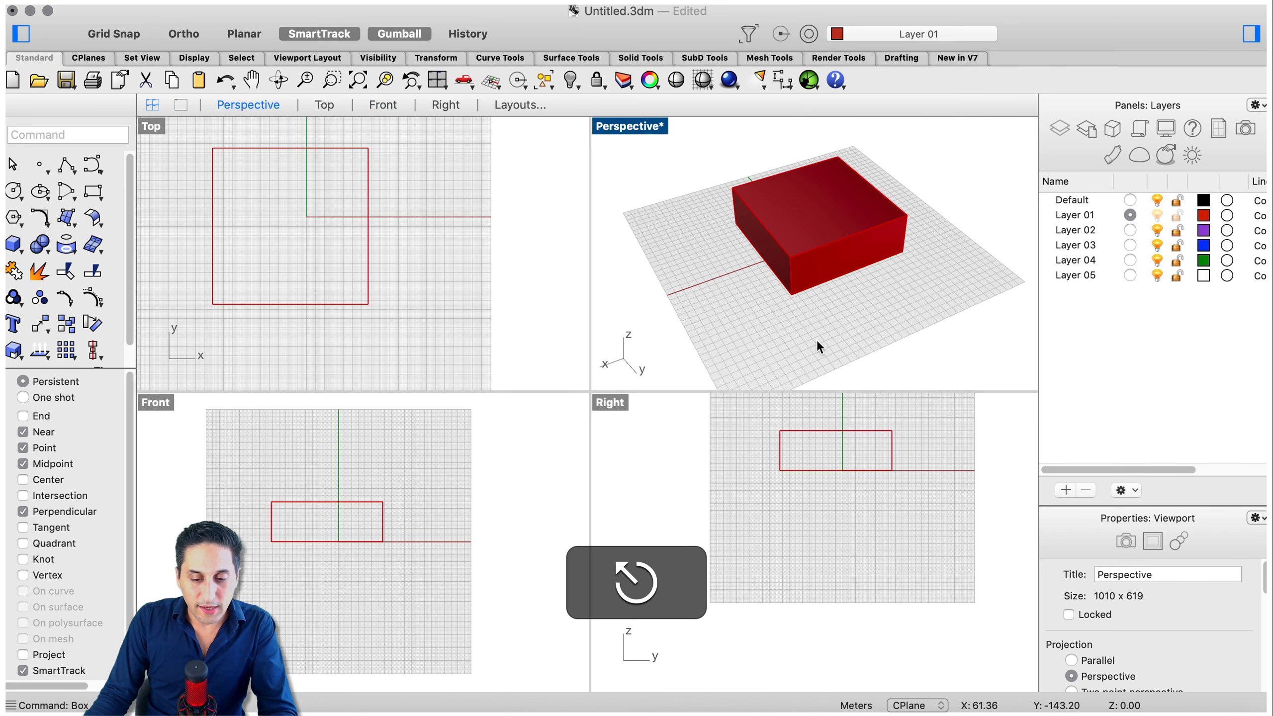
- Restart the Box command and turn off the Near object snap
{"action": "type", "text": "bo"}
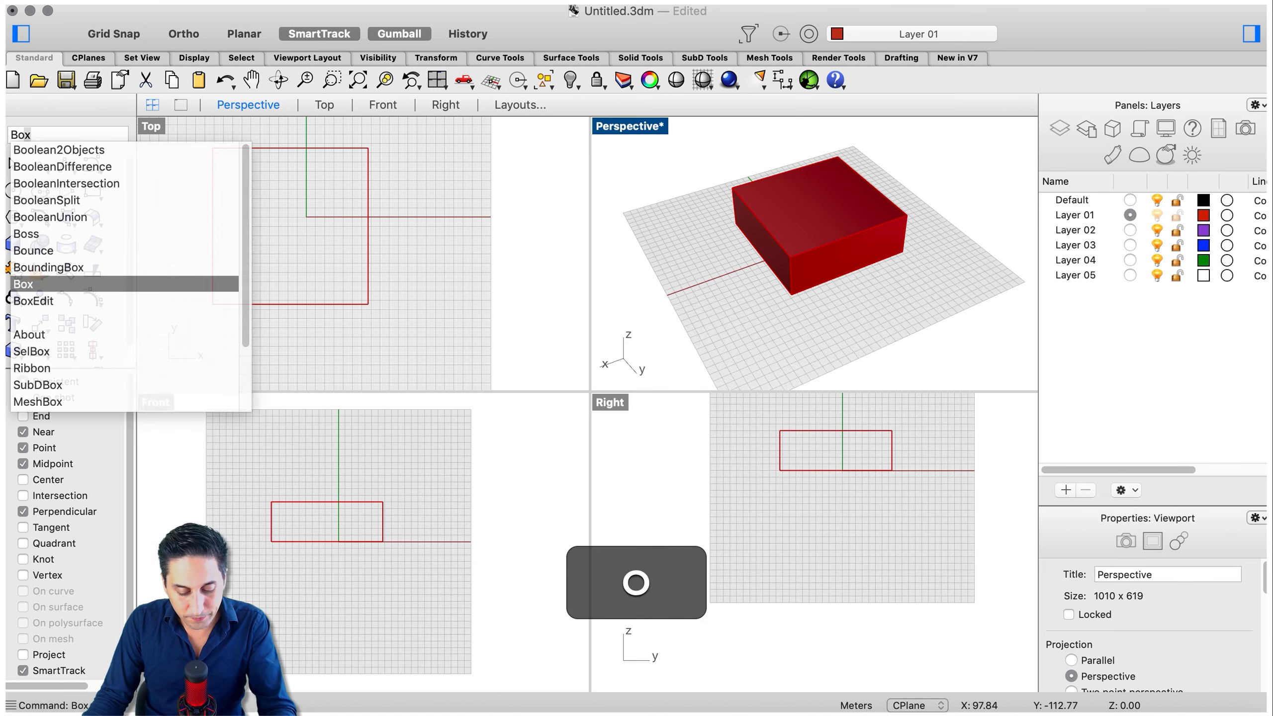
{"action": "type", "text": "x"}
{"action": "key", "text": "Return"}
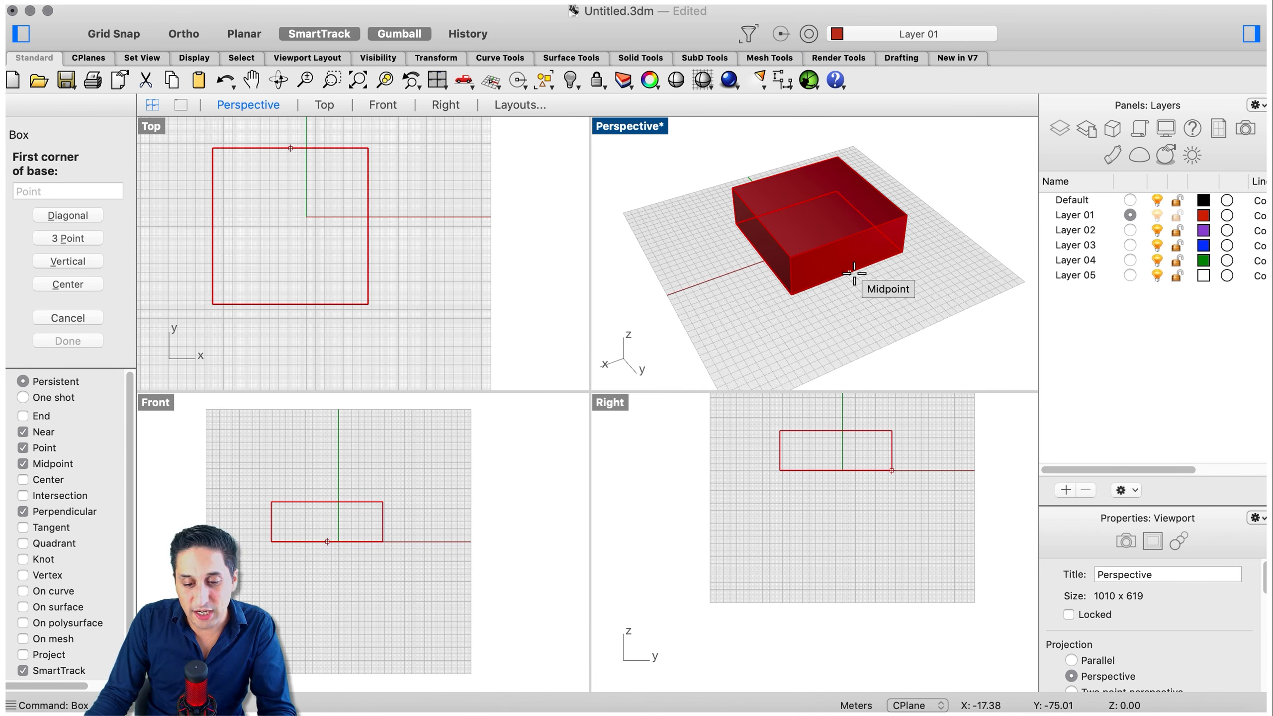
{"action": "left_click", "coordinate": [23, 433]}
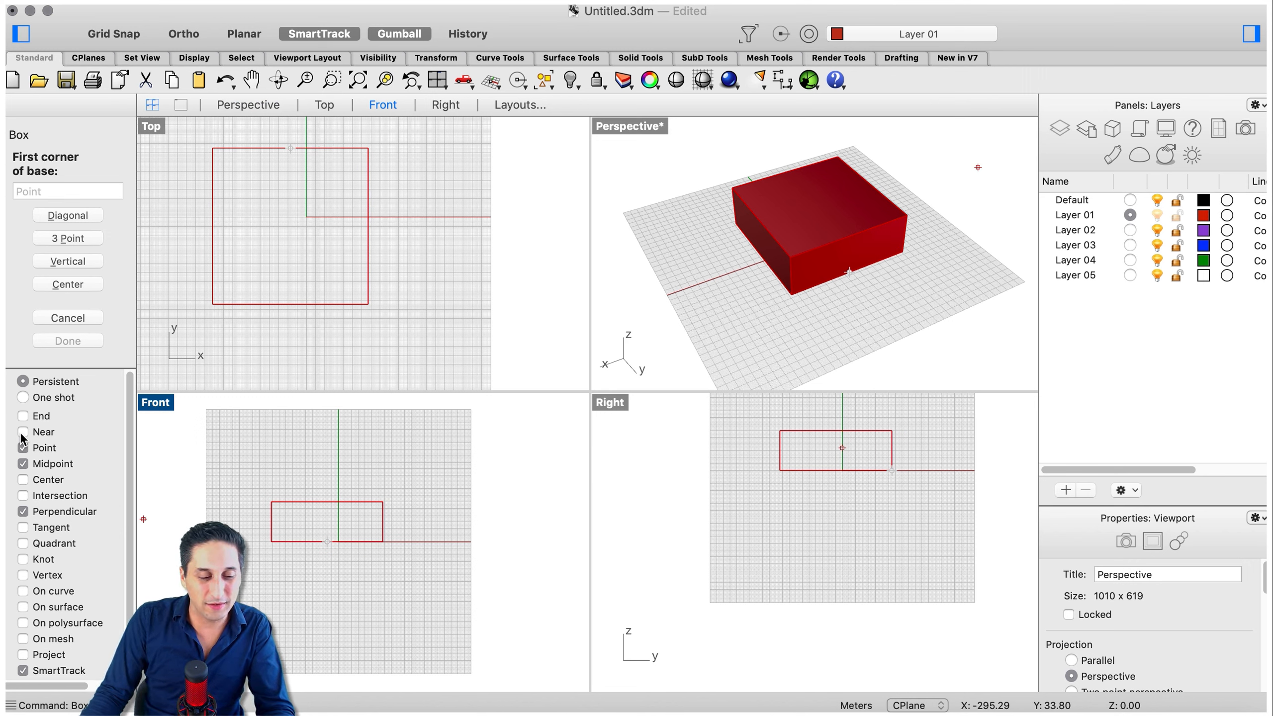
- Draw a second box starting from the midpoint of the first box's top front edge in the Perspective viewport
{"action": "scroll", "coordinate": [851, 271], "scroll_direction": "up", "scroll_amount": 2}
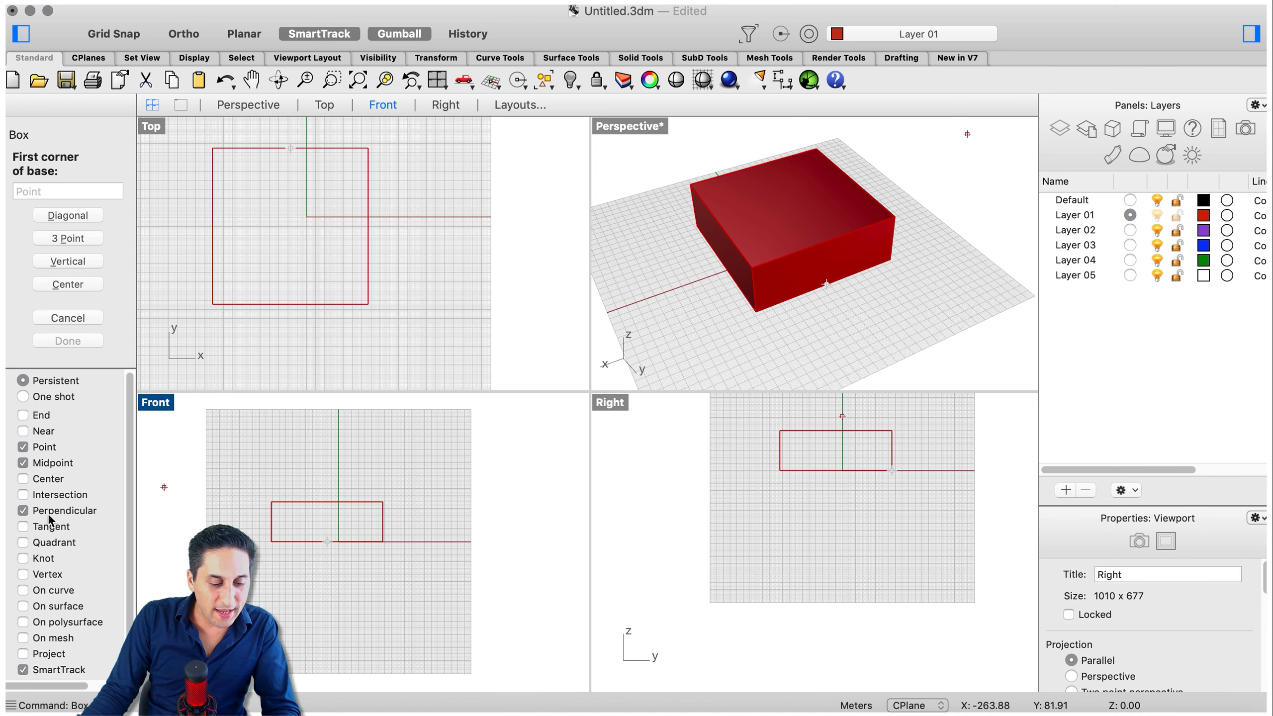
{"action": "scroll", "coordinate": [50, 516], "scroll_direction": "down", "scroll_amount": 2}
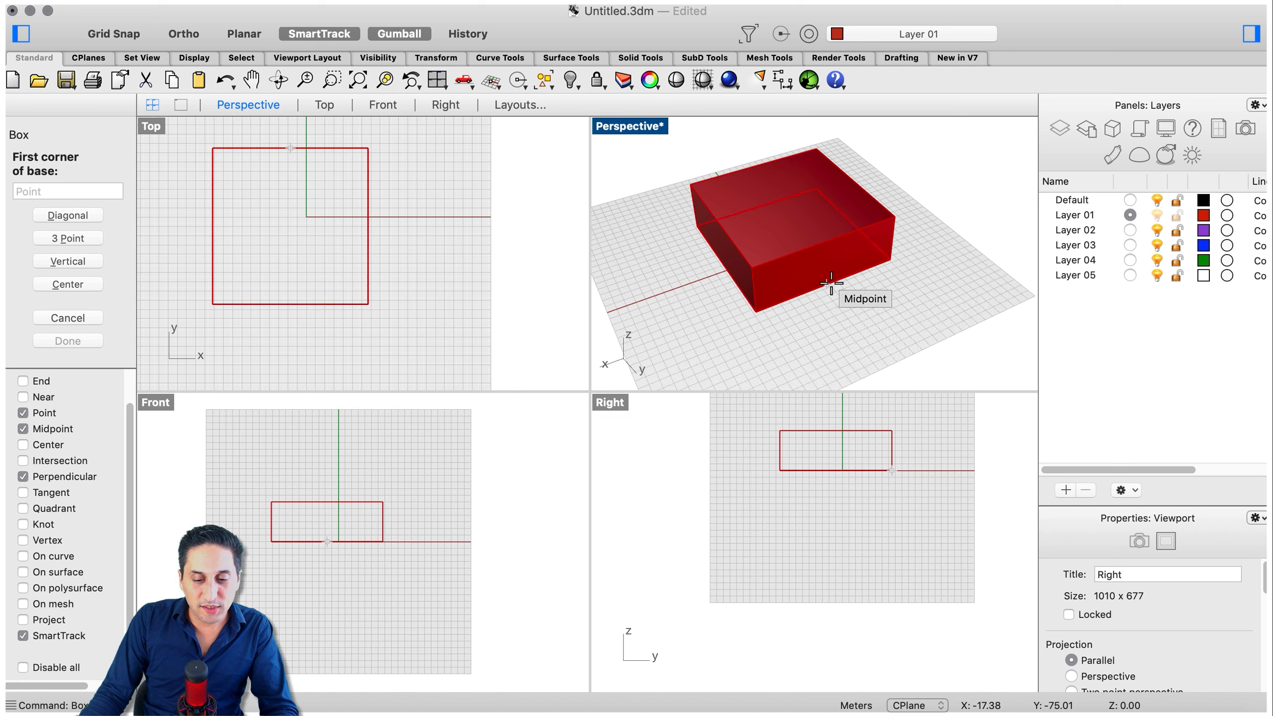
{"action": "left_click", "coordinate": [826, 241]}
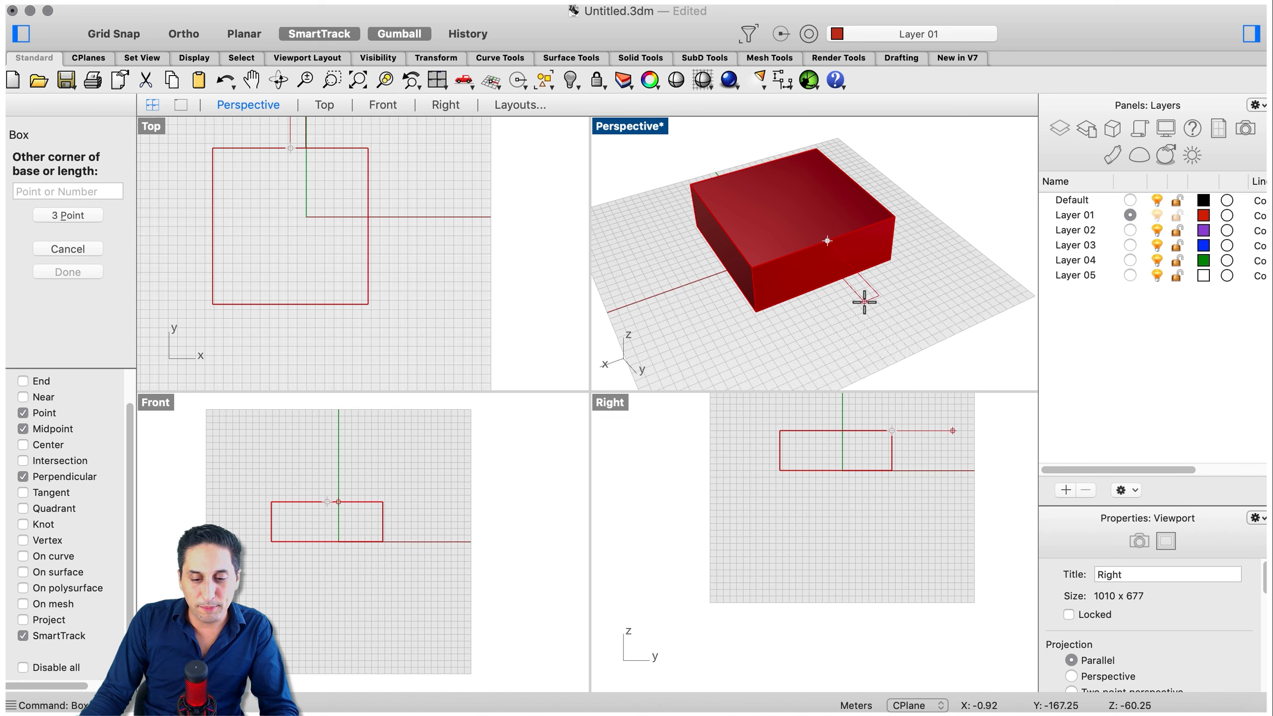
{"action": "left_click", "coordinate": [1023, 265]}
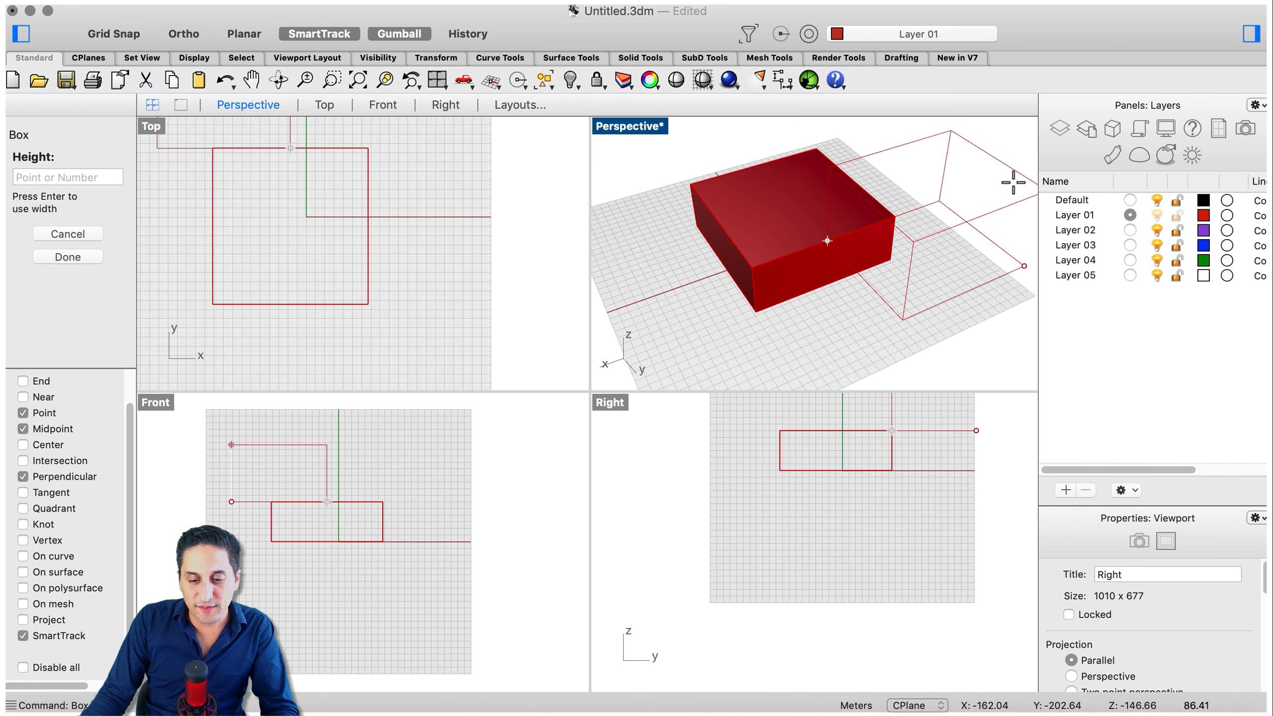
{"action": "left_click", "coordinate": [1014, 182]}
- Draw a third box starting from the midpoint of the second box's top edge, above the other two
{"action": "scroll", "coordinate": [742, 240], "scroll_direction": "down", "scroll_amount": 3}
{"action": "right_click_drag", "start_coordinate": [741, 239], "coordinate": [937, 251]}
{"action": "left_click", "coordinate": [13, 244]}
{"action": "left_click", "coordinate": [802, 205]}
{"action": "left_click", "coordinate": [662, 235]}
{"action": "left_click", "coordinate": [664, 174]}
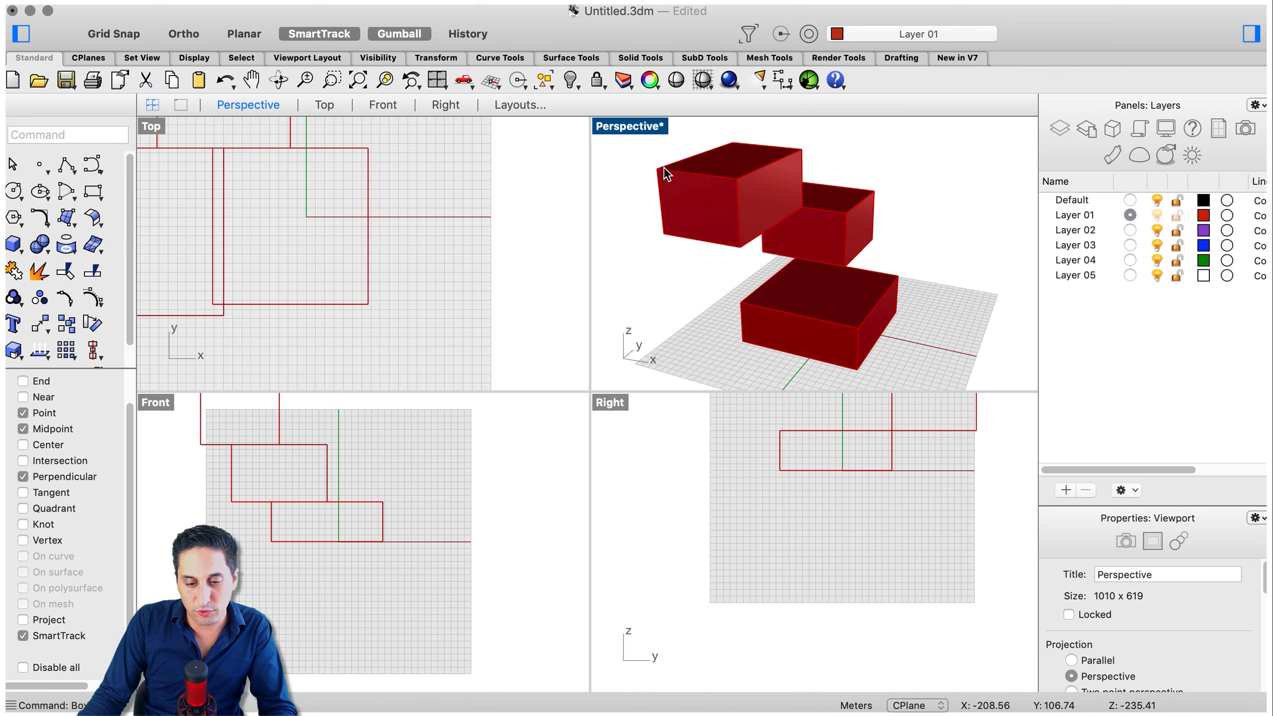
- Draw a fourth box starting from the midpoint of the first box's bottom edge on its positive X side in the Perspective viewport
{"action": "right_click_drag", "start_coordinate": [929, 363], "coordinate": [847, 288]}
{"action": "right_click", "coordinate": [843, 285]}
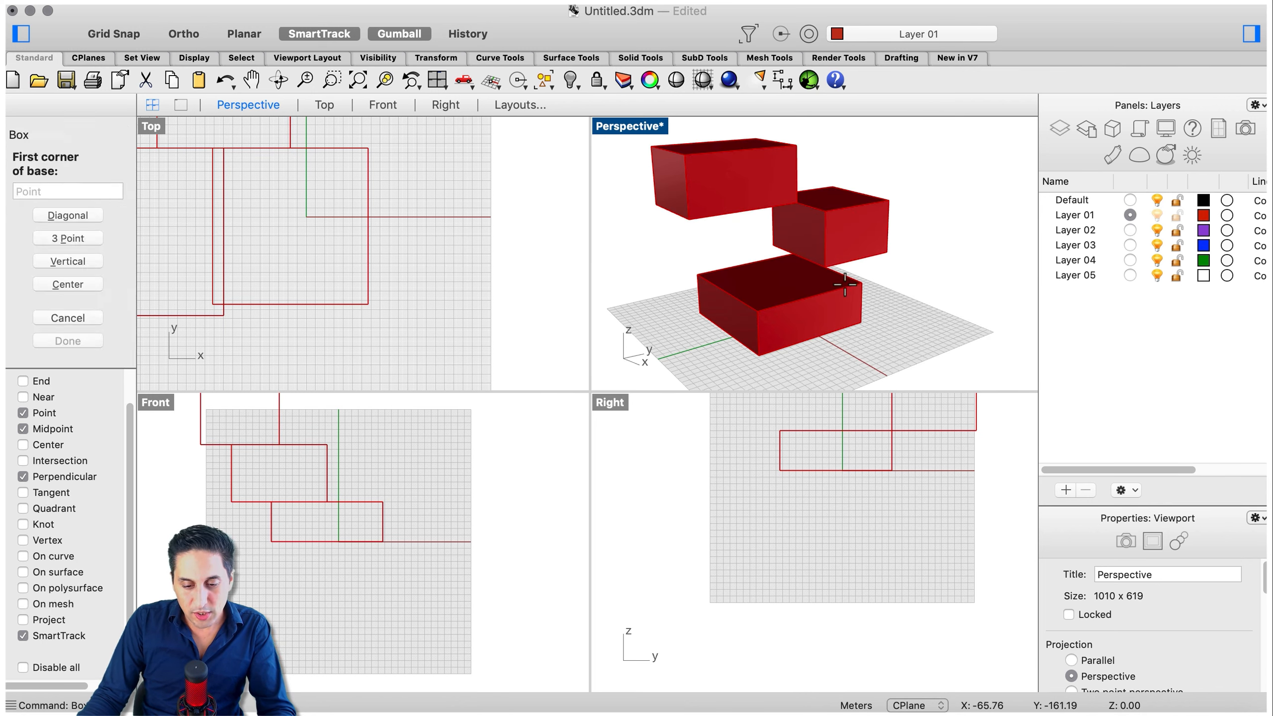
{"action": "key", "text": "Escape"}
{"action": "right_click", "coordinate": [815, 337]}
{"action": "scroll", "coordinate": [814, 337], "scroll_direction": "down", "scroll_amount": 3}
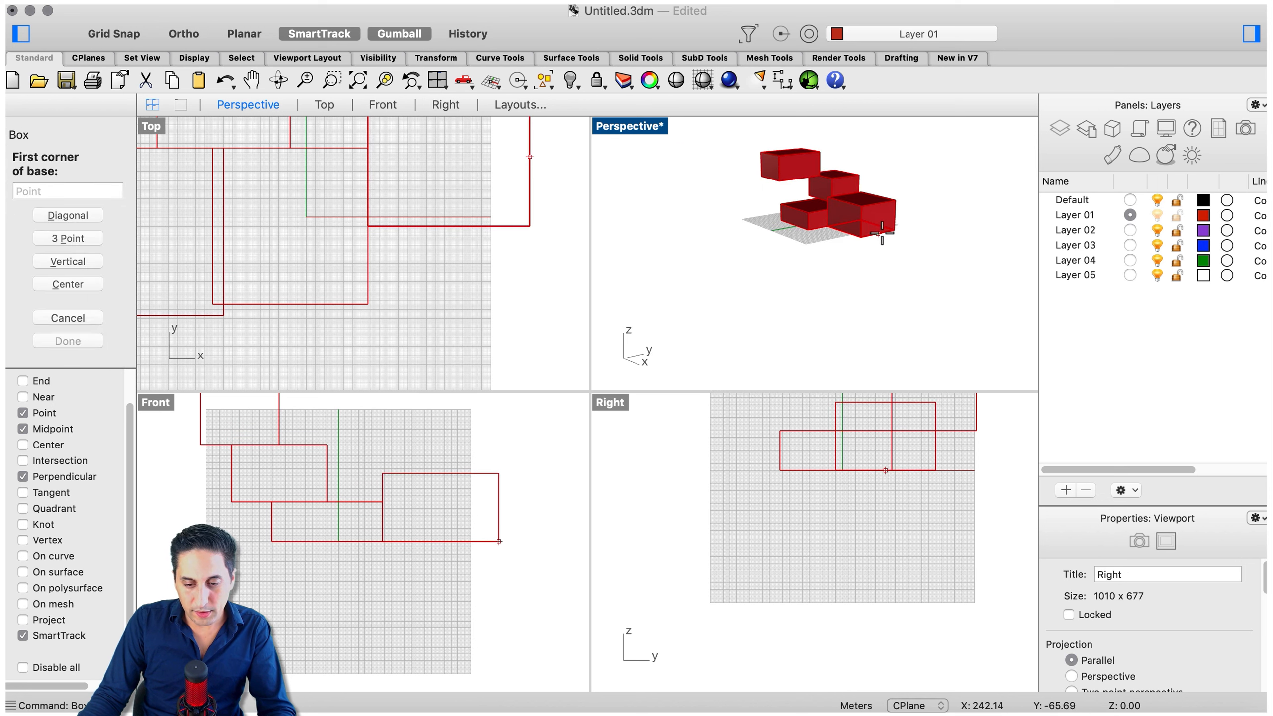
- Draw a fifth box extending downward from the midpoint of the fourth box's bottom edge
{"action": "left_click", "coordinate": [878, 234]}
{"action": "left_click", "coordinate": [873, 283]}
{"action": "left_click", "coordinate": [851, 328]}
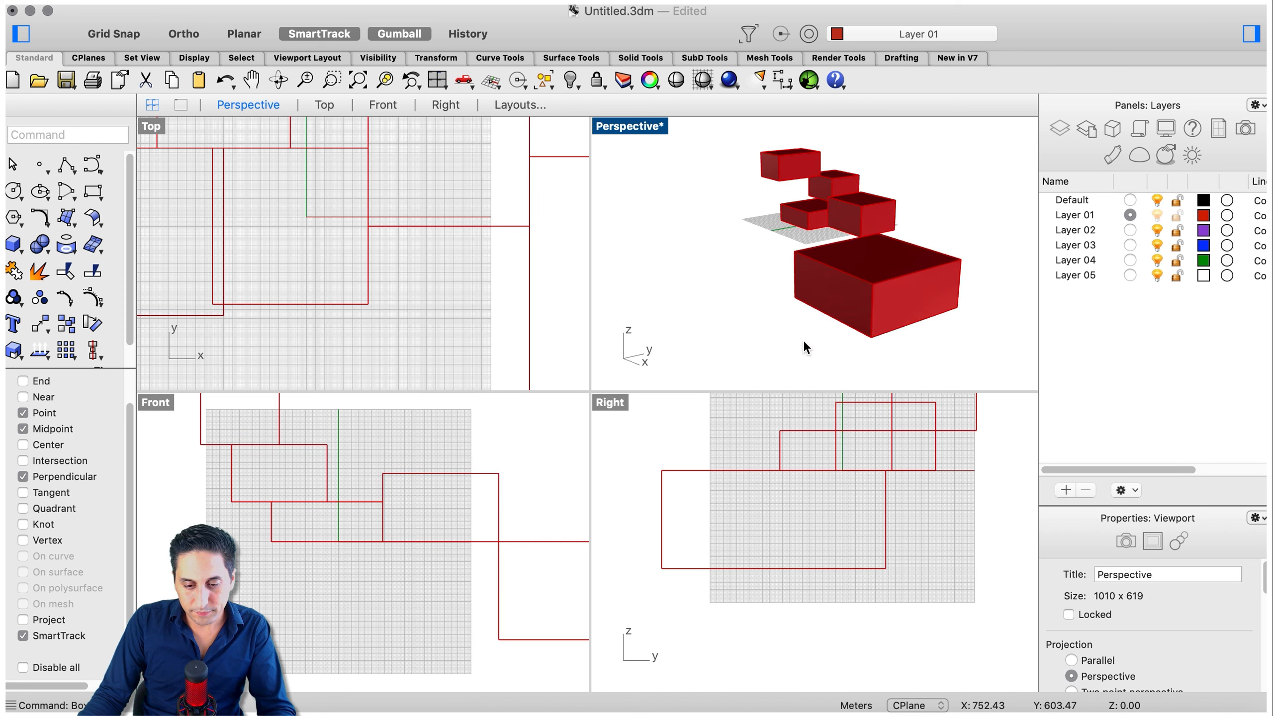
- Draw another box with a much larger base starting from the midpoint of the fifth box's bottom edge
{"action": "right_click_drag", "start_coordinate": [804, 347], "coordinate": [963, 257]}
{"action": "right_click", "coordinate": [962, 257]}
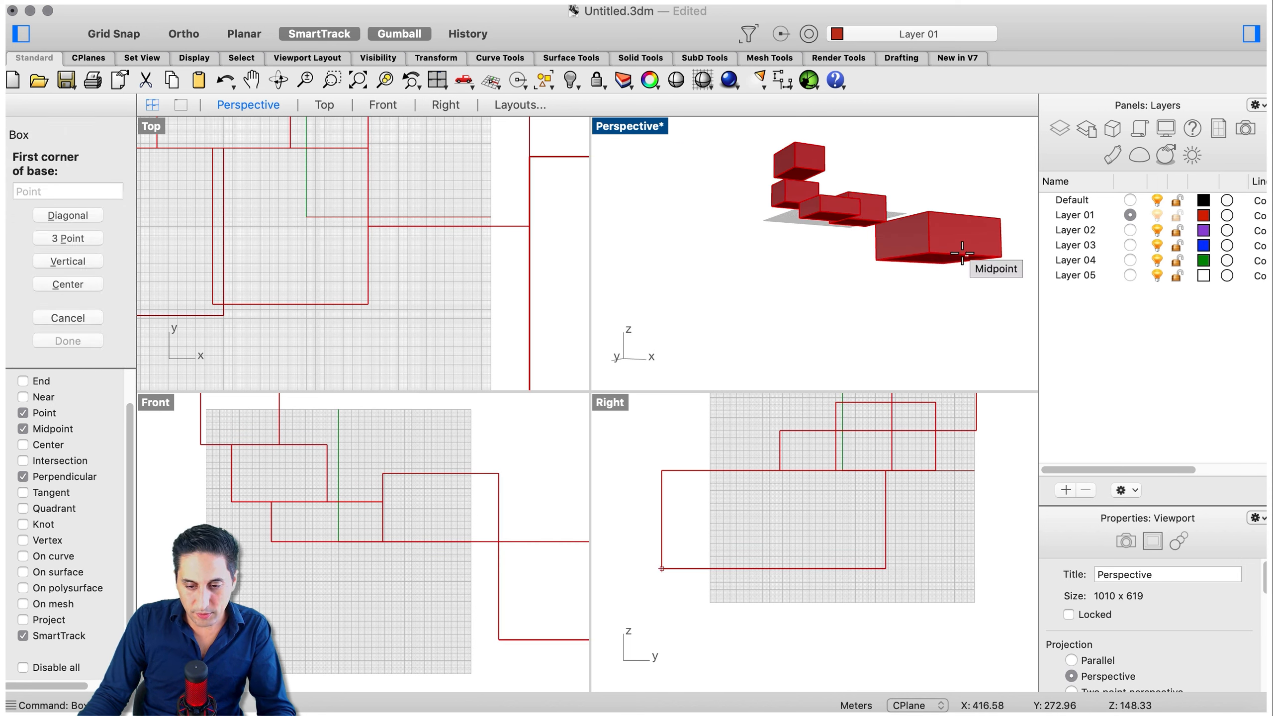
{"action": "left_click", "coordinate": [964, 260]}
{"action": "scroll", "coordinate": [751, 312], "scroll_direction": "down", "scroll_amount": 3}
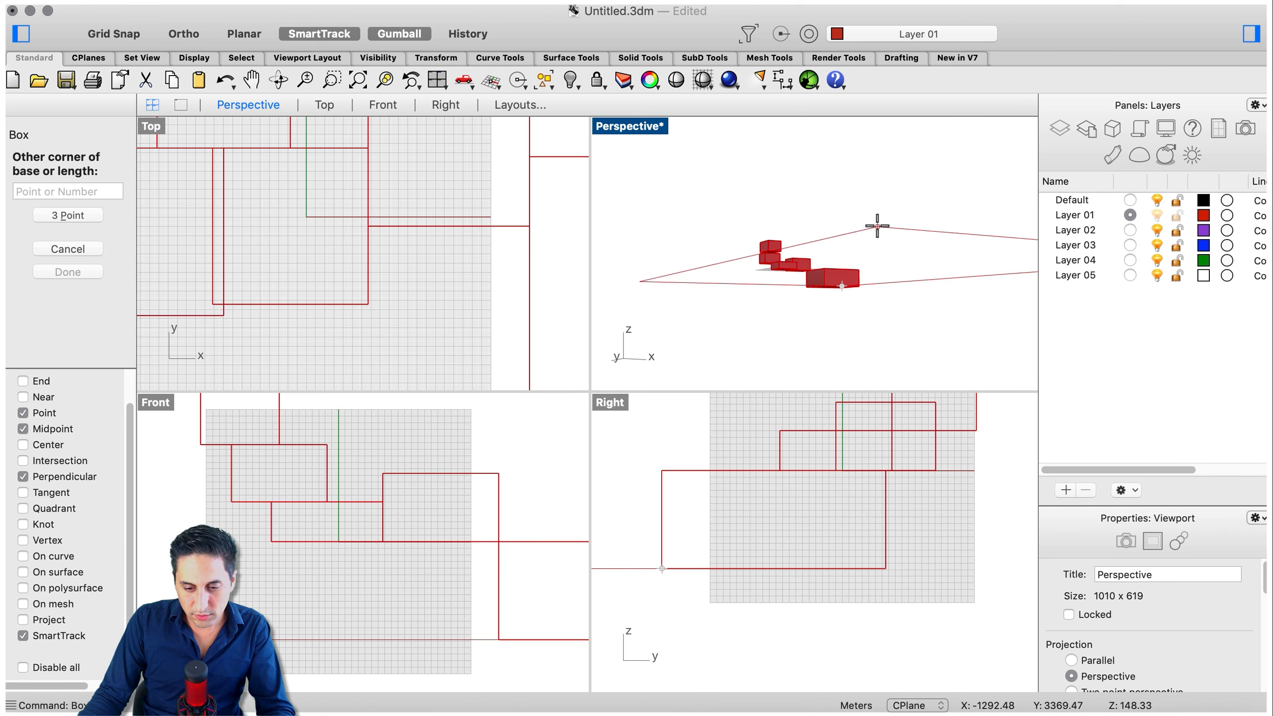
{"action": "left_click", "coordinate": [878, 225]}
{"action": "left_click", "coordinate": [853, 348]}
{"action": "right_click_drag", "start_coordinate": [838, 261], "coordinate": [900, 302]}
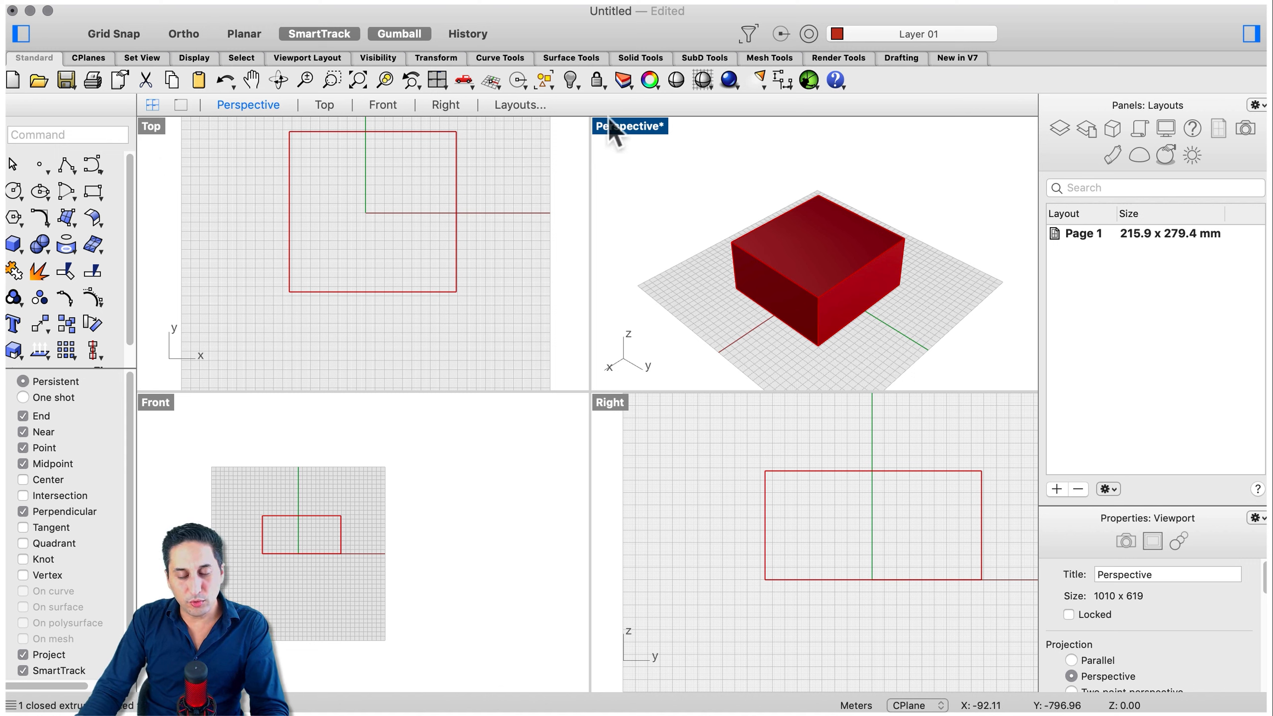
- Activate the Top, Right and Perspective viewports one after another
{"action": "left_click", "coordinate": [506, 274]}
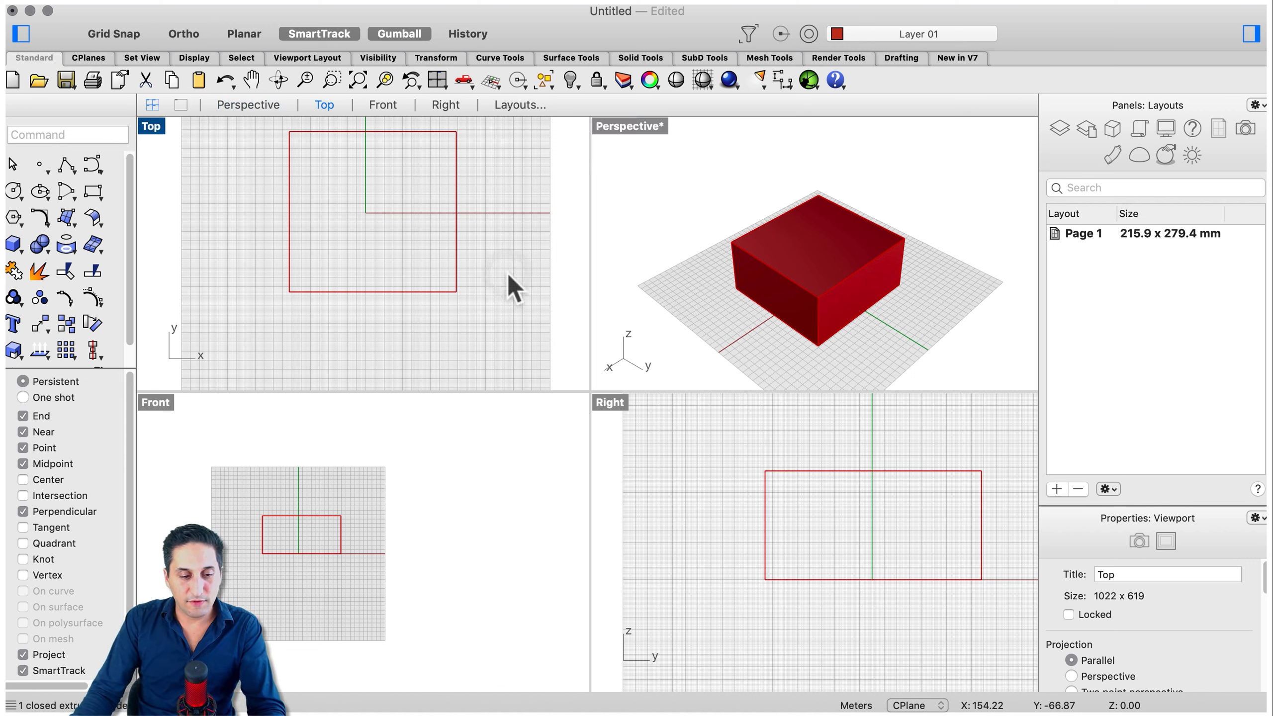
{"action": "left_click", "coordinate": [742, 568]}
{"action": "left_click", "coordinate": [919, 181]}
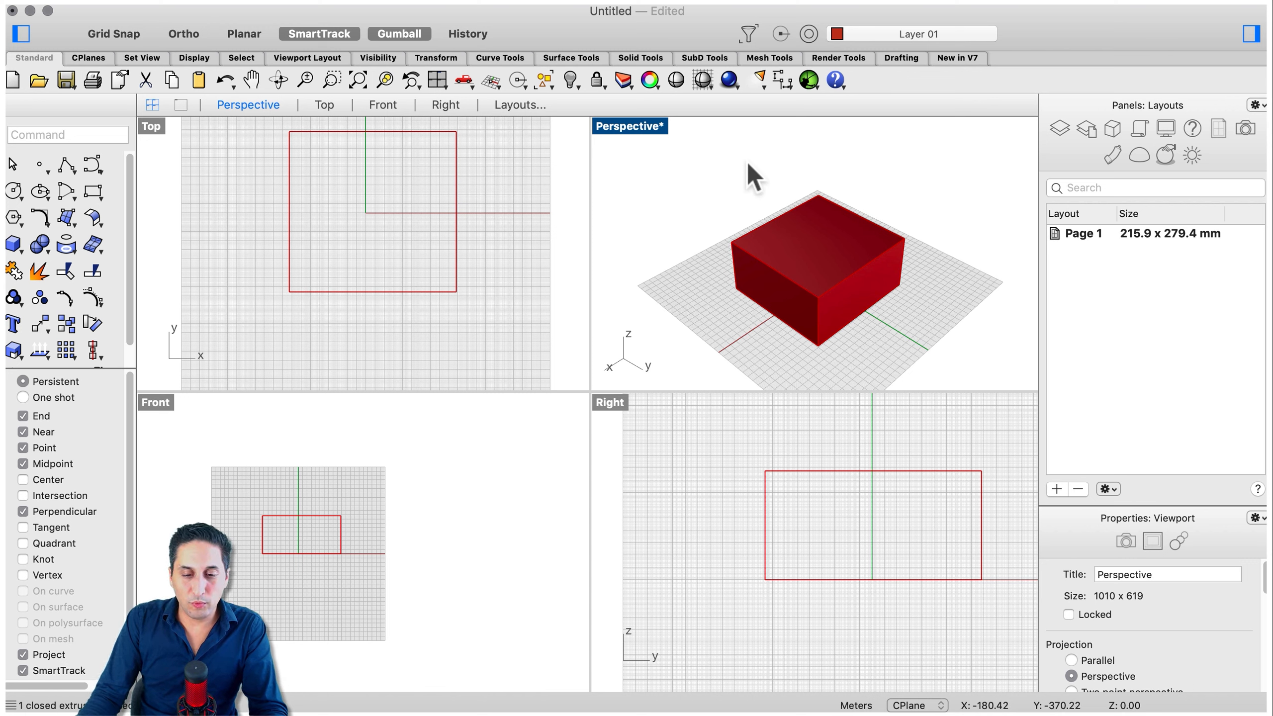
- Switch the Perspective viewport to the Bottom view
{"action": "right_click", "coordinate": [721, 168]}
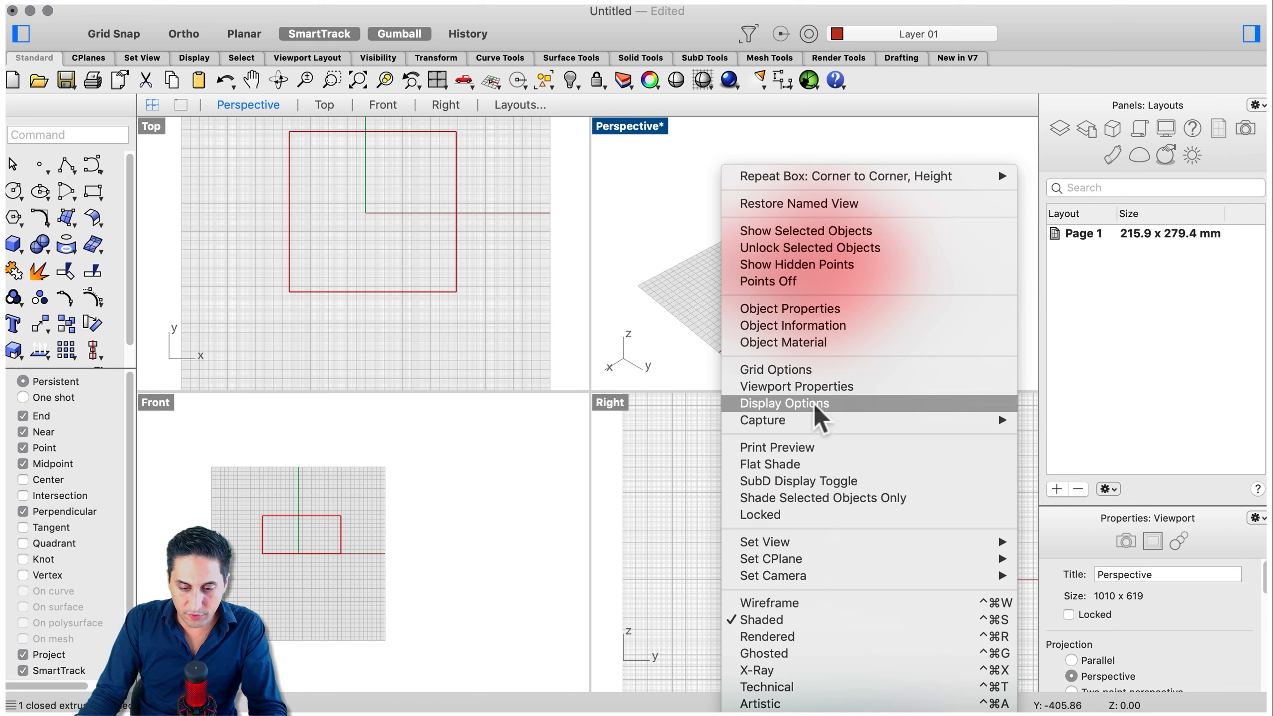
{"action": "mouse_move", "coordinate": [801, 544]}
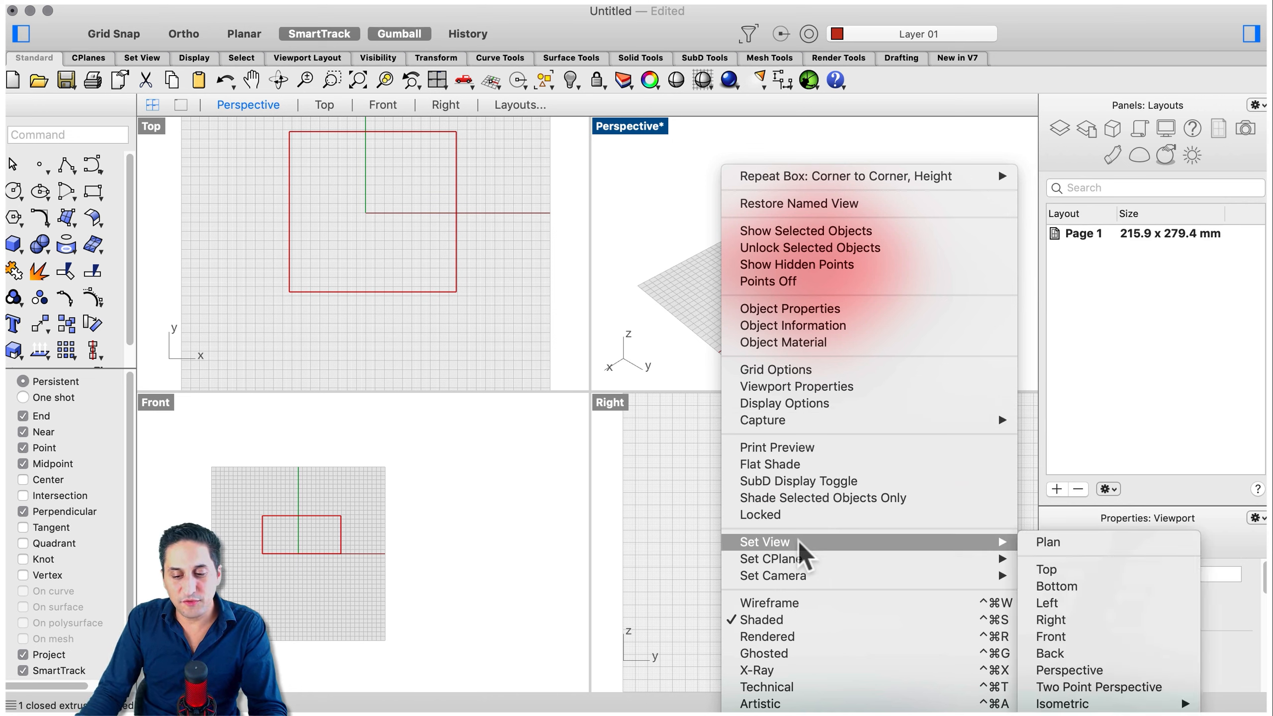
{"action": "left_click", "coordinate": [1055, 587]}
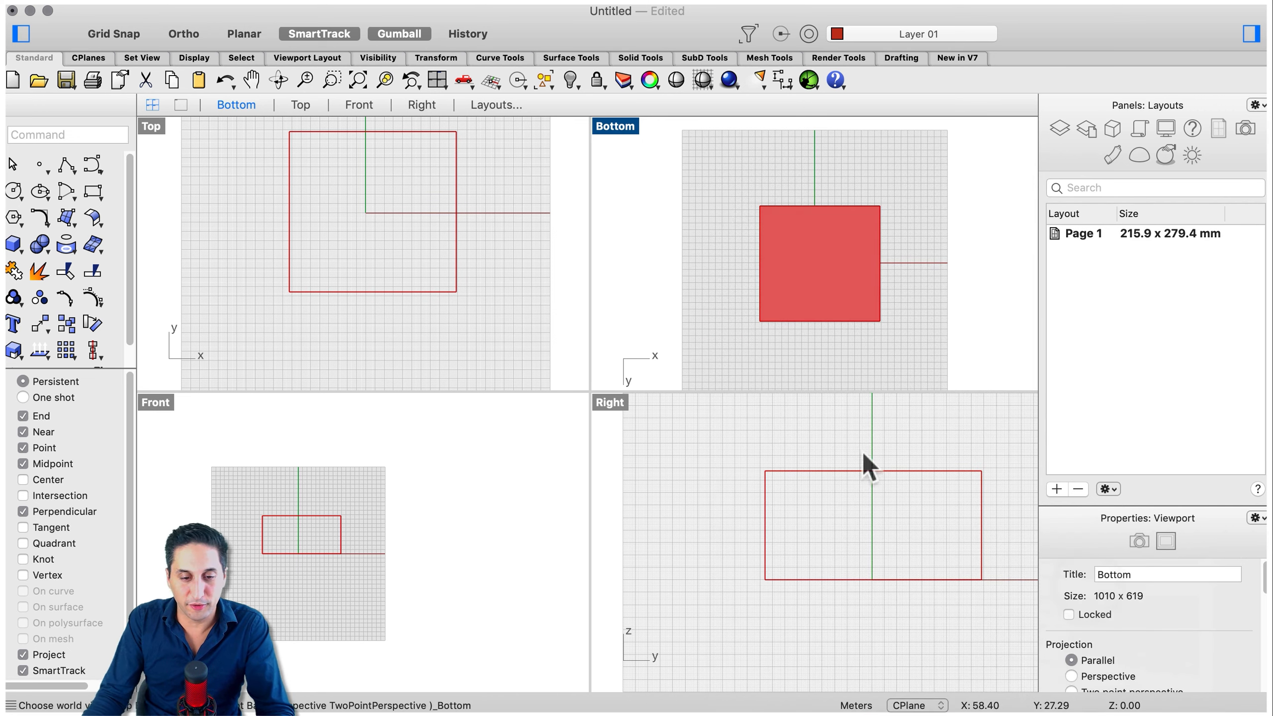
- Set the Bottom viewport back to the Perspective view
{"action": "right_click", "coordinate": [854, 175]}
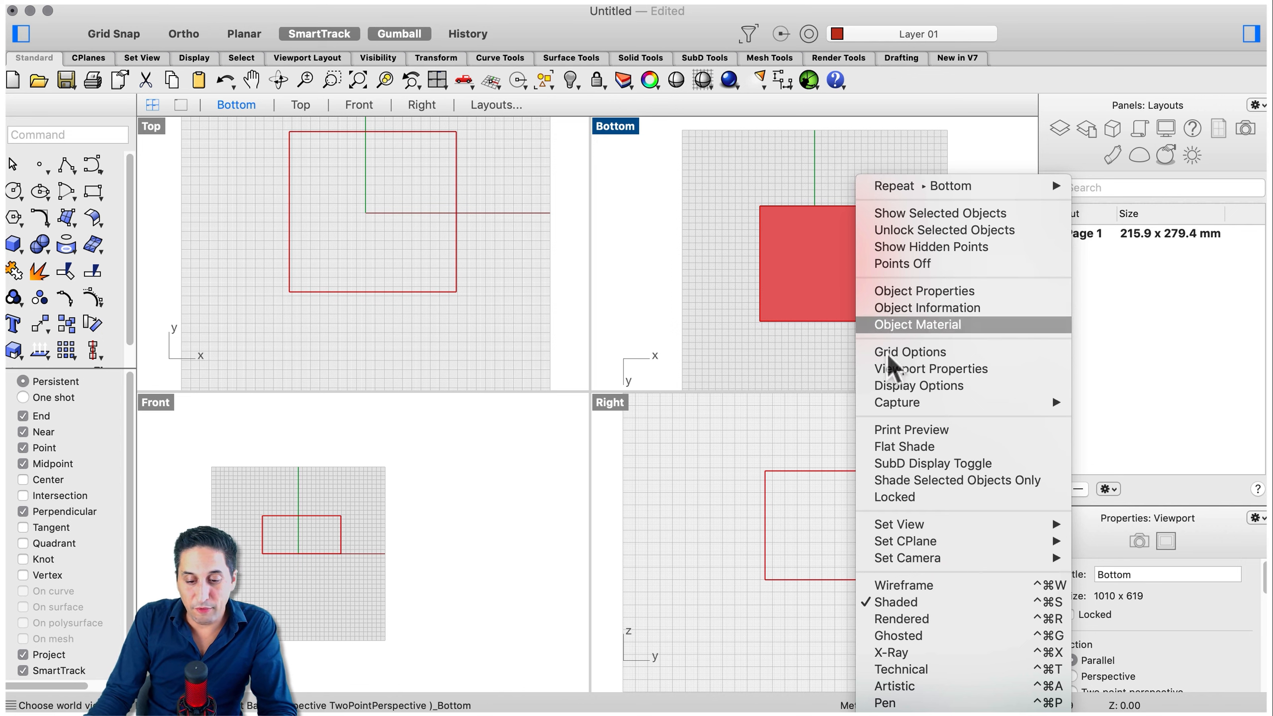
{"action": "mouse_move", "coordinate": [946, 526]}
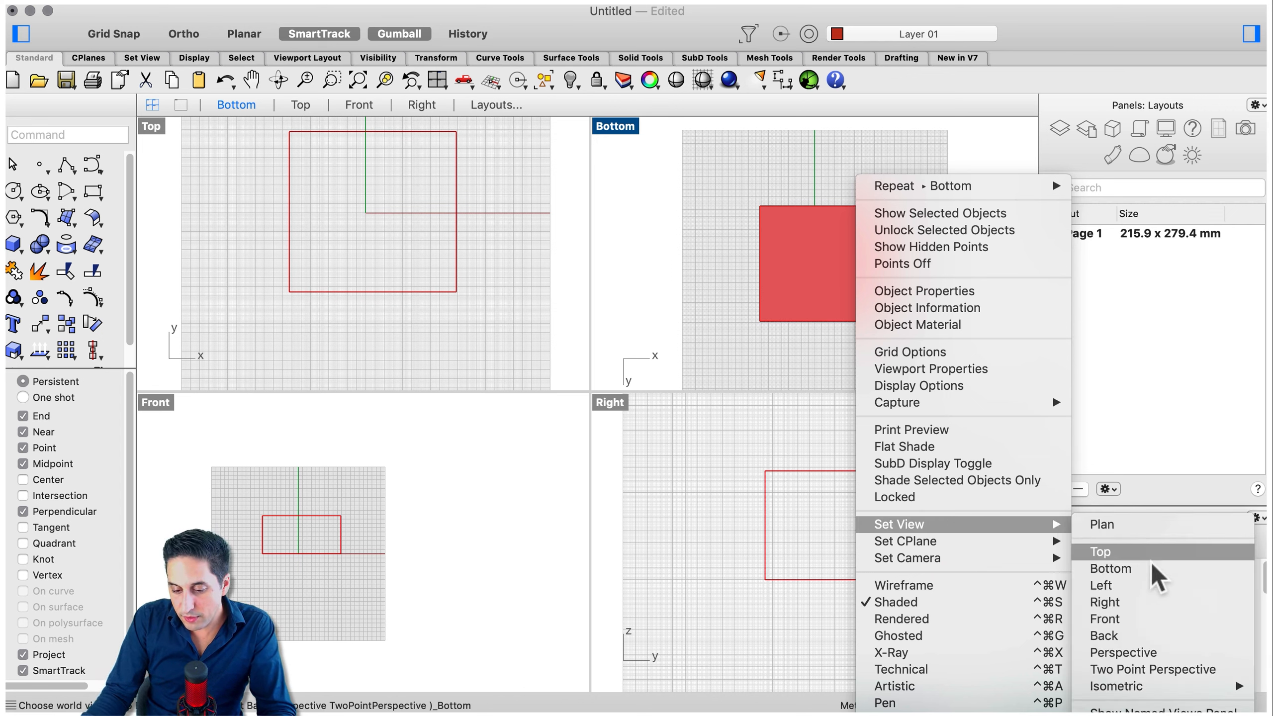
{"action": "left_click", "coordinate": [1132, 652]}
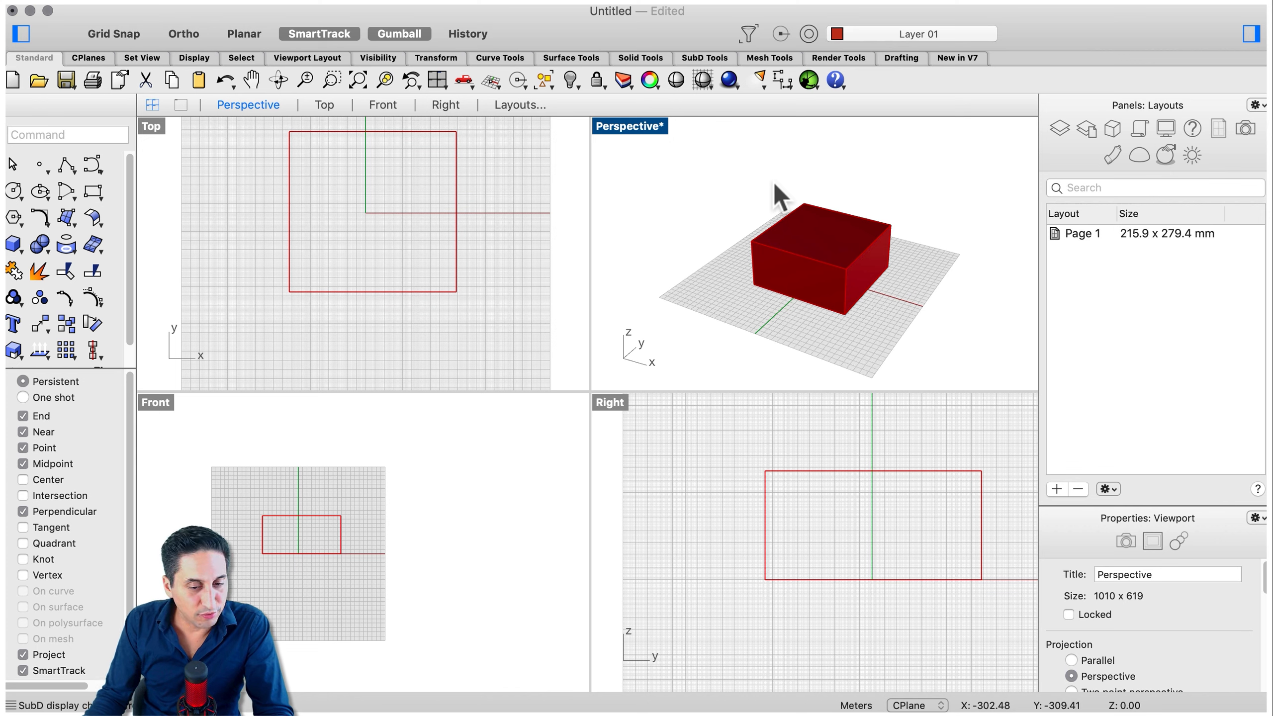
- Maximize the Perspective viewport, orbit around the box, and restore the four-viewport layout
{"action": "double_click", "coordinate": [629, 125]}
{"action": "right_click_drag", "start_coordinate": [733, 412], "coordinate": [746, 460]}
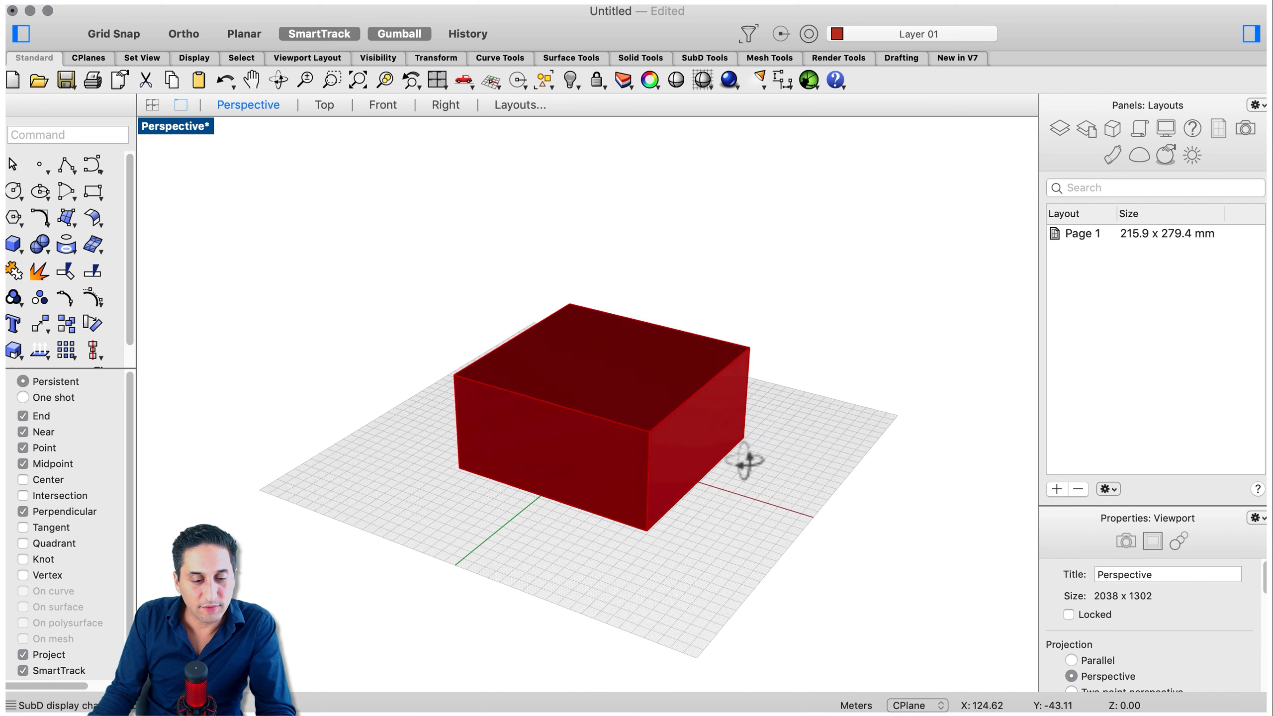
{"action": "double_click", "coordinate": [181, 128]}
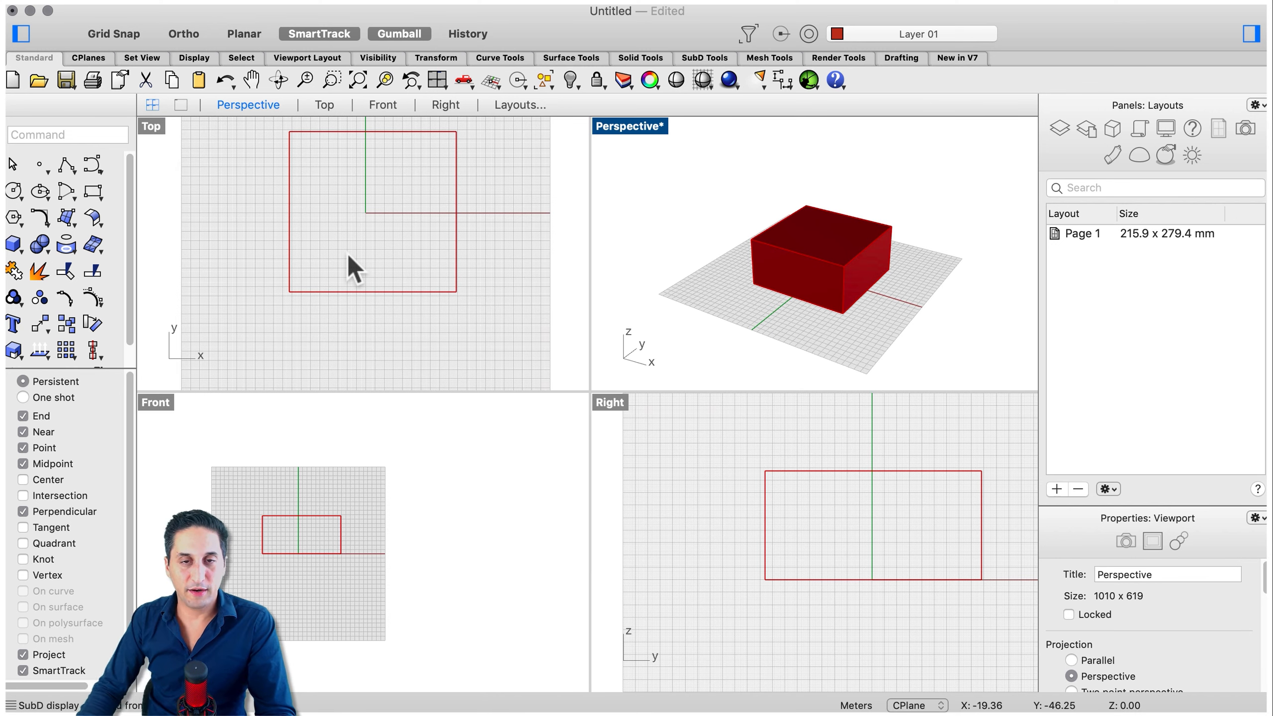
- Select the box in the Perspective viewport and move it from the grid's center toward positive X and negative Y
{"action": "left_click", "coordinate": [812, 251]}
{"action": "left_click_drag", "start_coordinate": [812, 251], "coordinate": [830, 312]}
{"action": "scroll", "coordinate": [817, 240], "scroll_direction": "down", "scroll_amount": 12}
- Make three copies of the box with the gumball, spacing them far apart along the X and Y directions
{"action": "left_click_drag", "start_coordinate": [887, 265], "coordinate": [1002, 298], "text": "alt"}
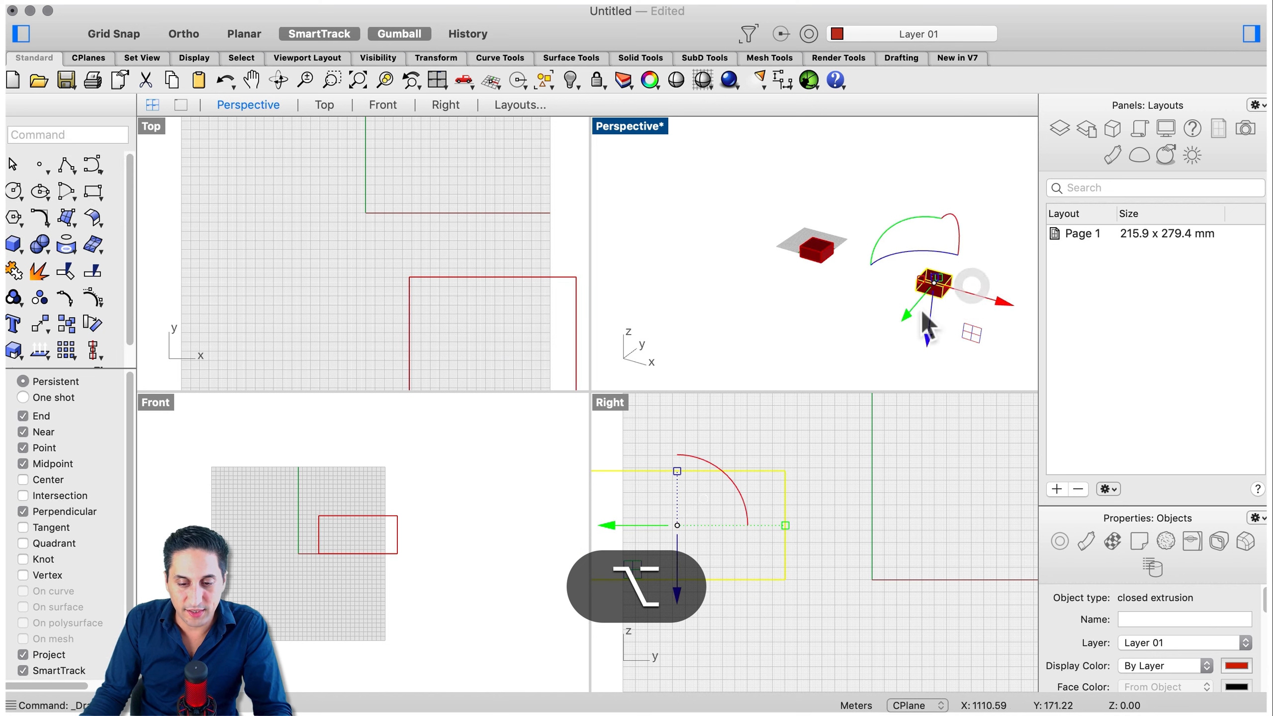
{"action": "left_click_drag", "start_coordinate": [908, 312], "coordinate": [1001, 211], "text": "alt"}
{"action": "scroll", "coordinate": [760, 240], "scroll_direction": "down", "scroll_amount": 10}
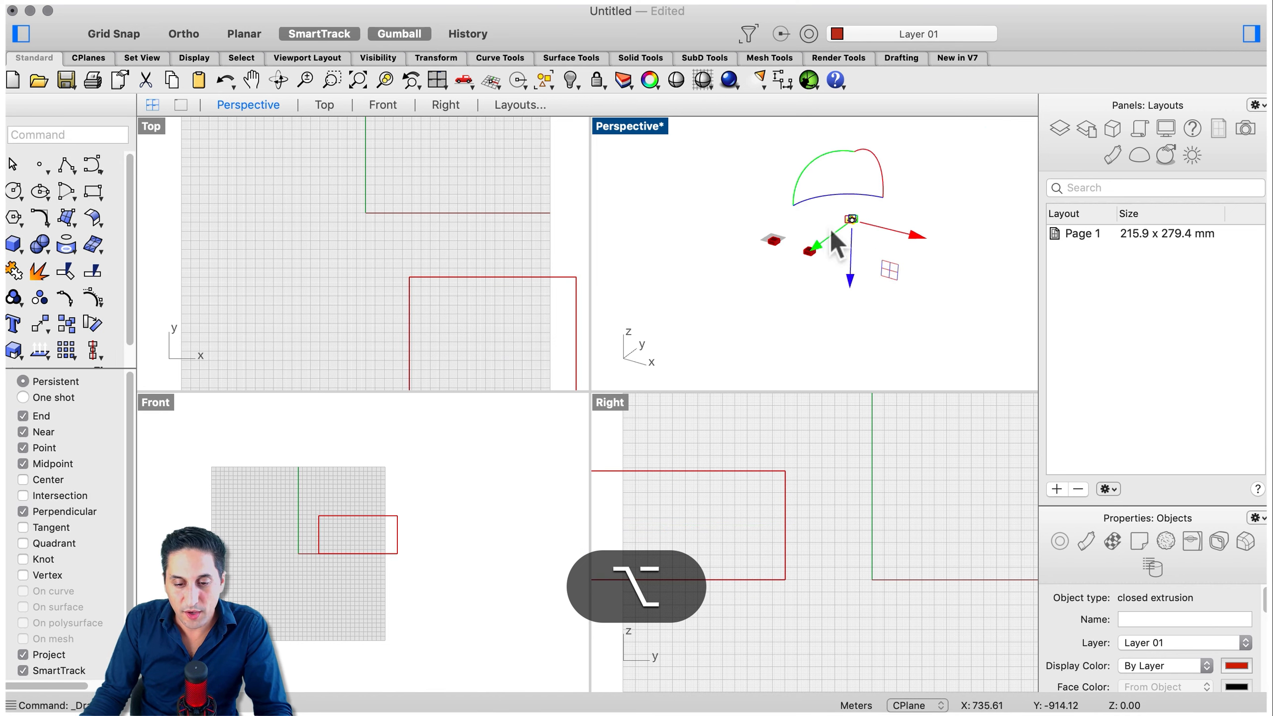
{"action": "left_click_drag", "start_coordinate": [881, 228], "coordinate": [694, 278], "text": "alt"}
{"action": "left_click", "coordinate": [742, 266]}
{"action": "scroll", "coordinate": [783, 237], "scroll_direction": "up", "scroll_amount": 12}
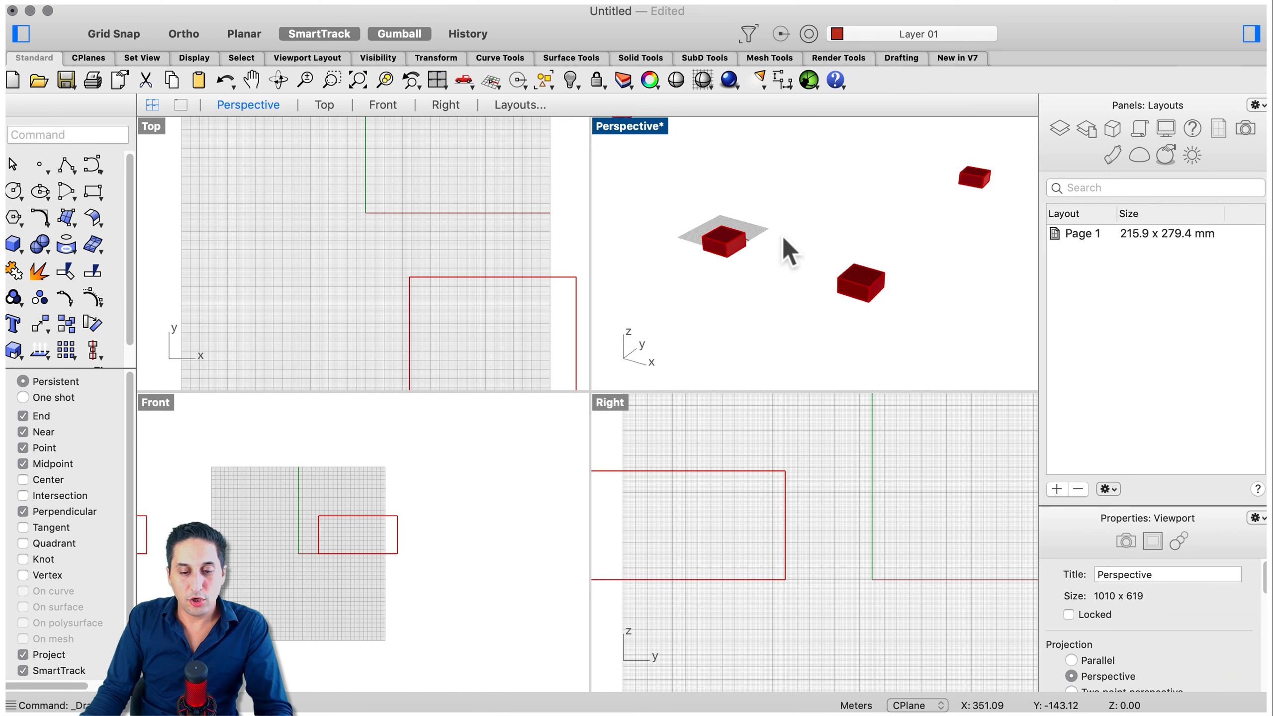
- Select the box on the grid, zoom the Perspective viewport to it with the ZS command, and deselect it
{"action": "mouse_move", "coordinate": [856, 277]}
{"action": "right_mouse_down"}
{"action": "mouse_move", "coordinate": [824, 254]}
{"action": "mouse_move", "coordinate": [857, 268]}
{"action": "right_mouse_up"}
{"action": "scroll", "coordinate": [784, 243], "scroll_direction": "down", "scroll_amount": 10}
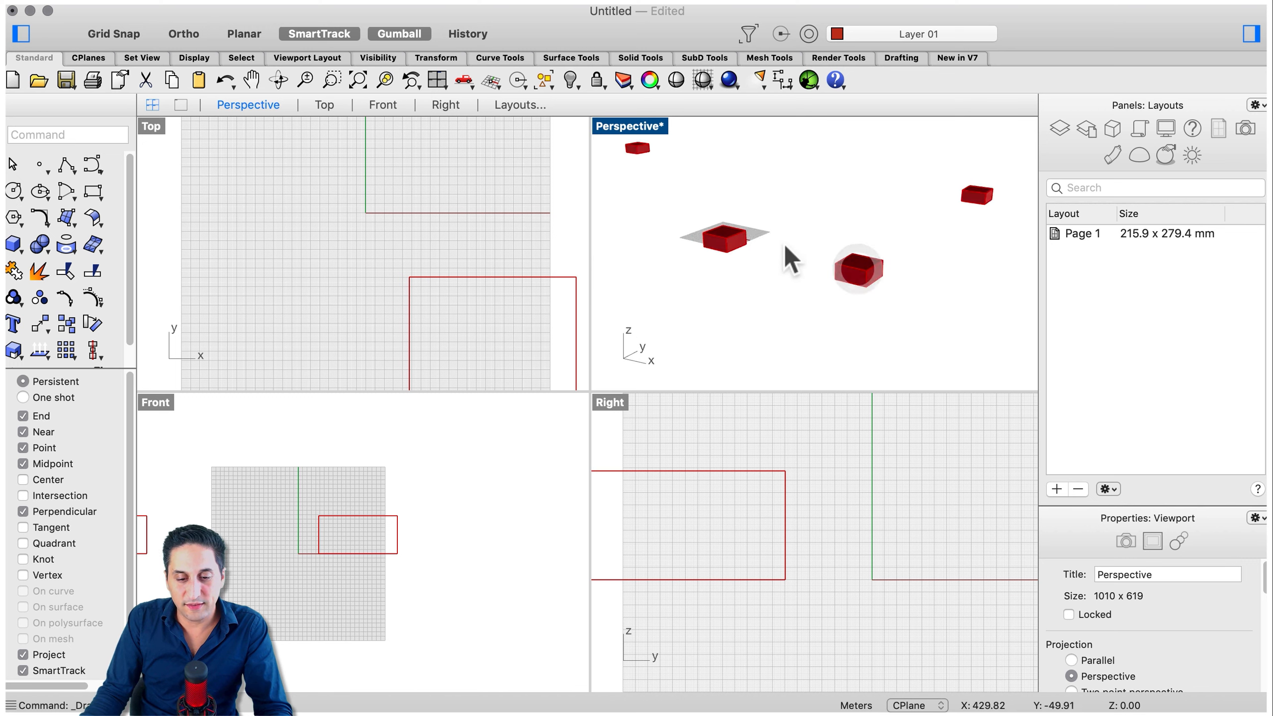
{"action": "right_click_drag", "start_coordinate": [906, 327], "coordinate": [850, 298]}
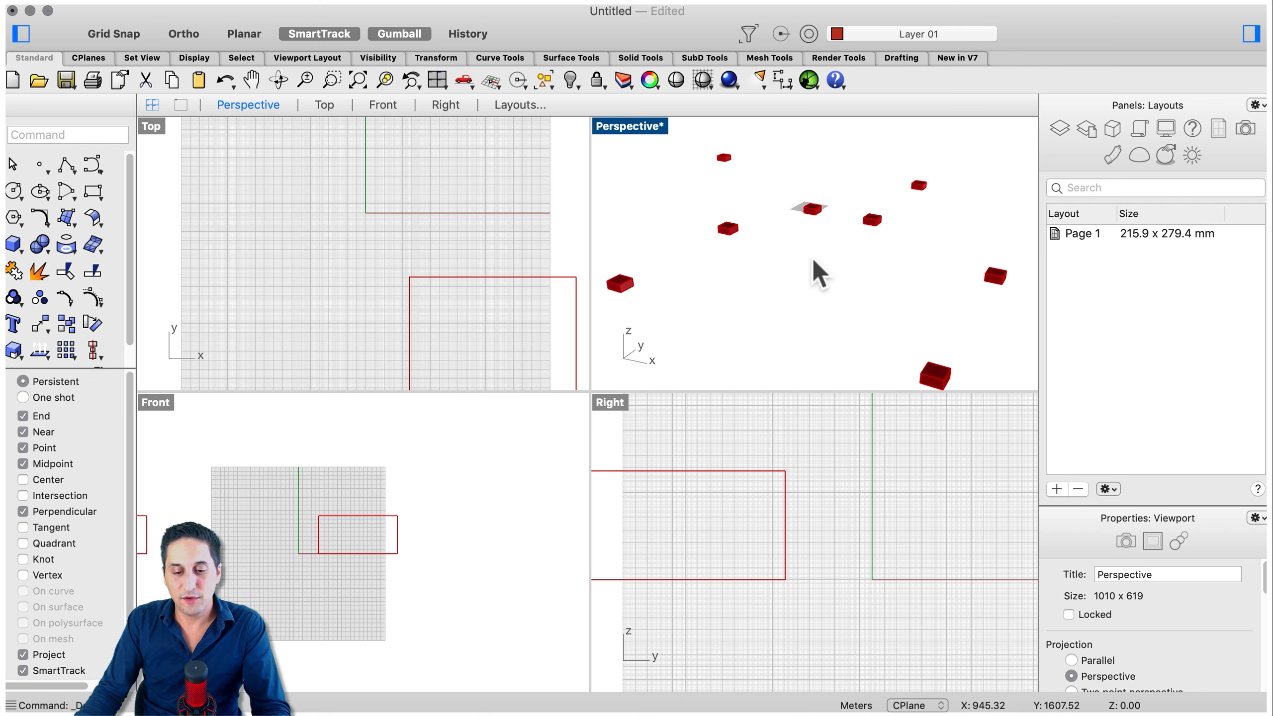
{"action": "left_click_drag", "start_coordinate": [781, 174], "coordinate": [838, 223]}
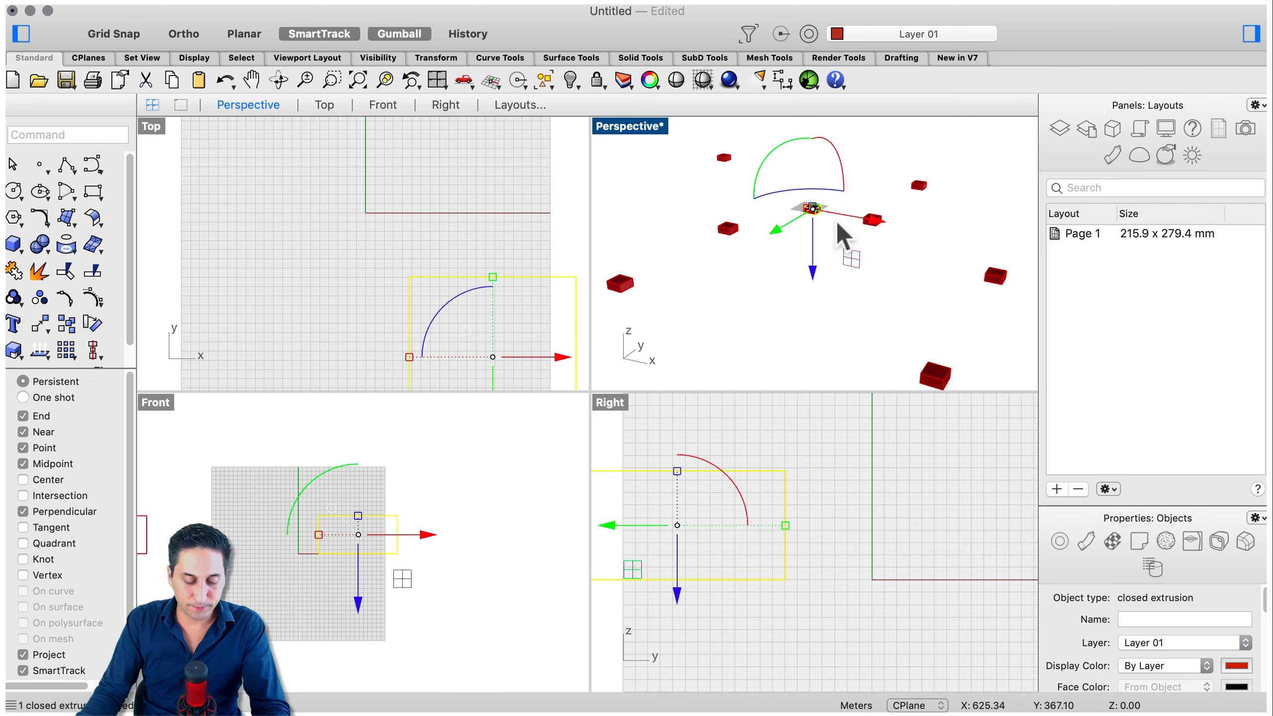
{"action": "type", "text": "ZS"}
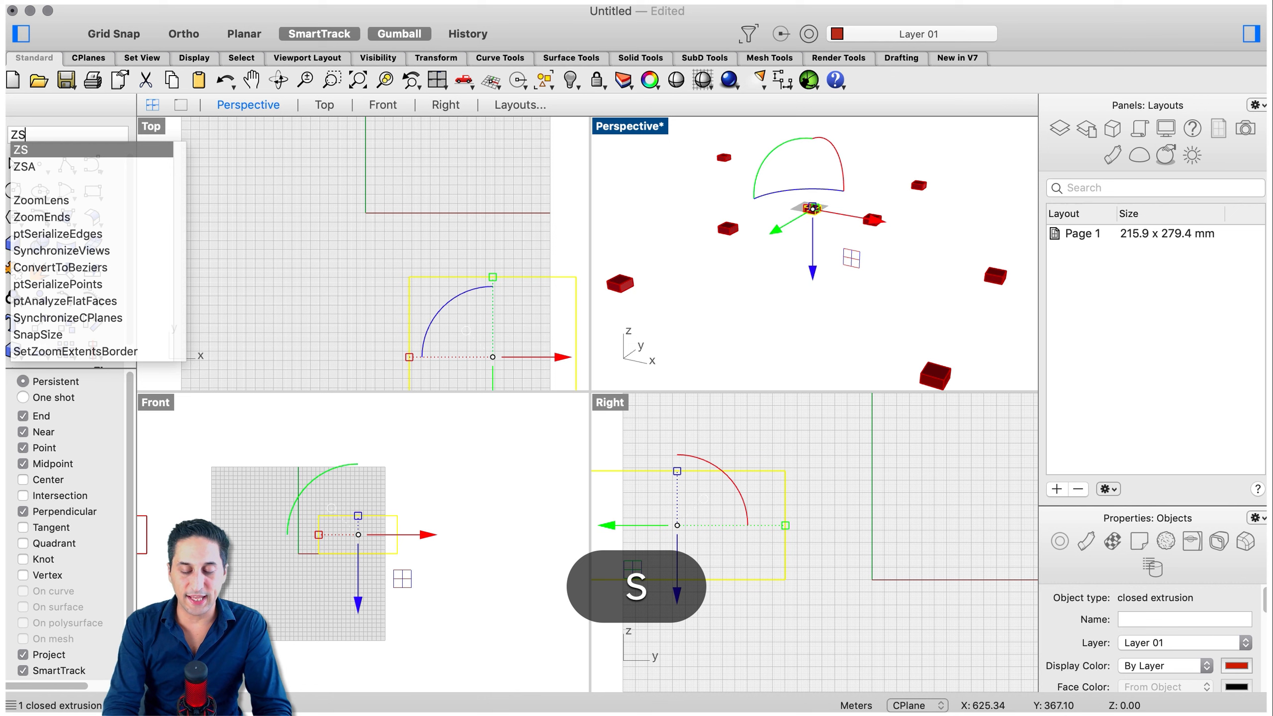
{"action": "key", "text": "Return"}
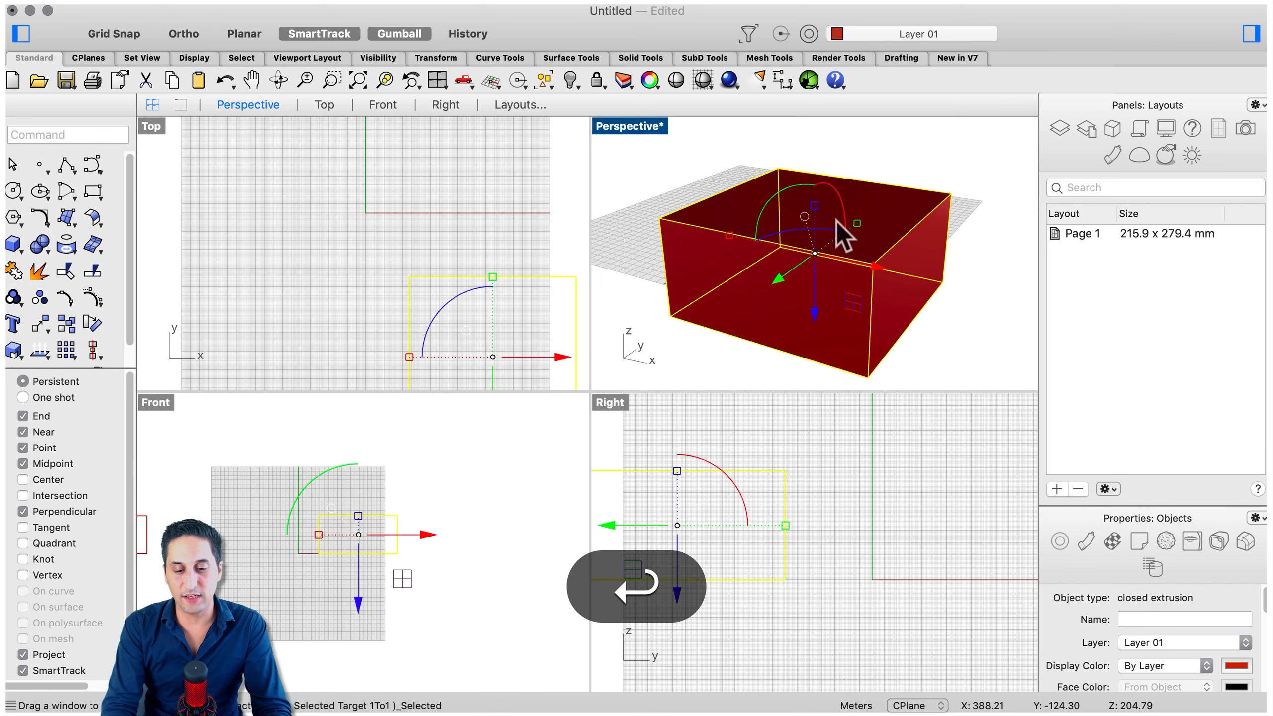
{"action": "right_click_drag", "start_coordinate": [873, 304], "coordinate": [938, 345]}
{"action": "scroll", "coordinate": [824, 231], "scroll_direction": "down", "scroll_amount": 3}
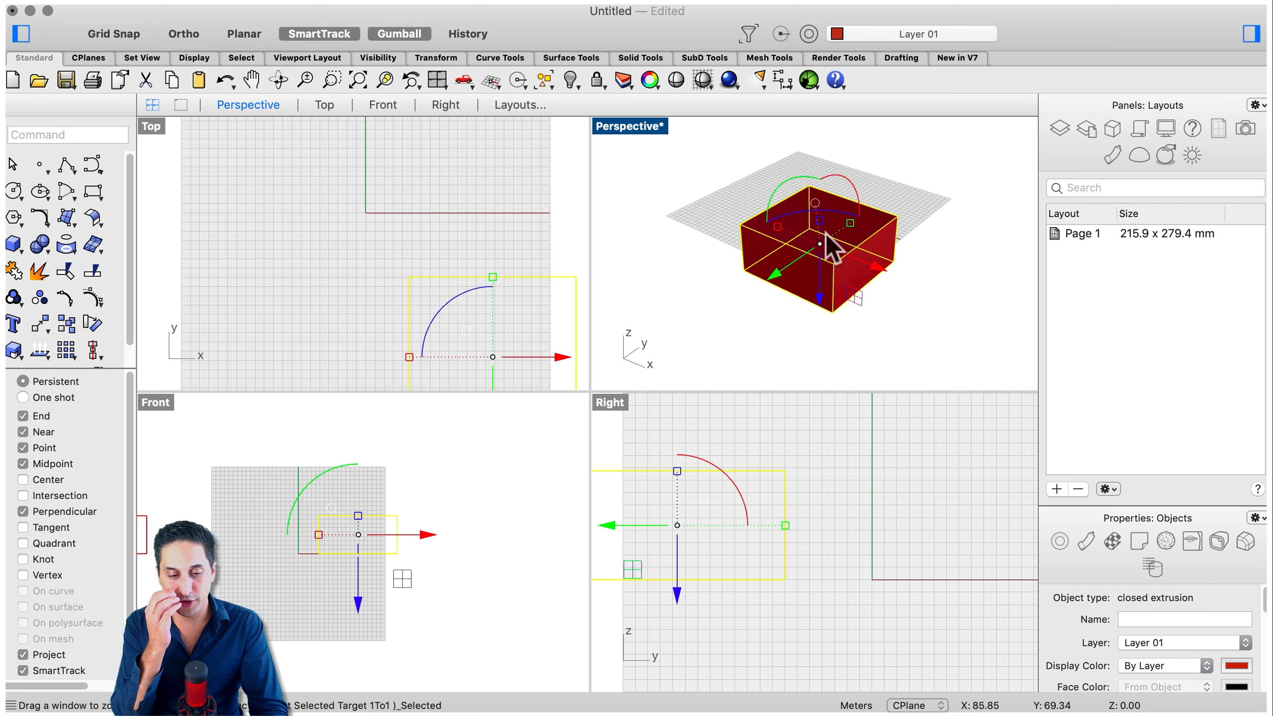
{"action": "left_click", "coordinate": [945, 340]}
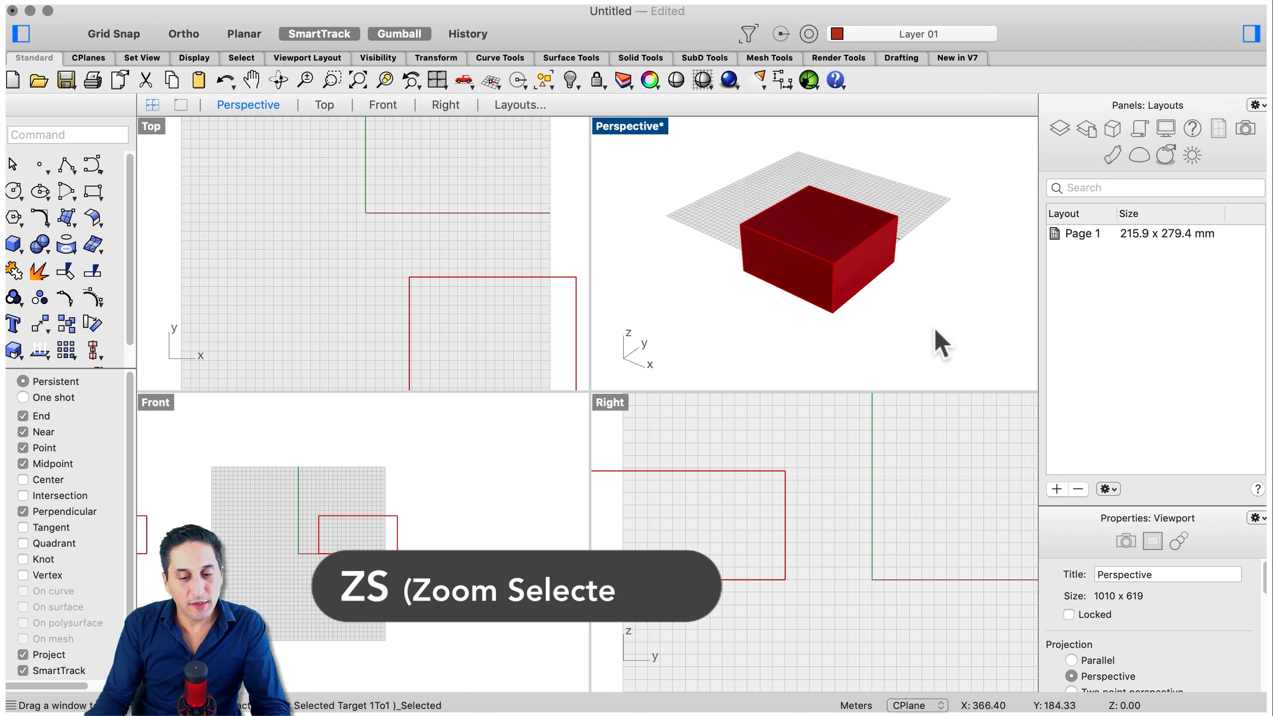
- Orbit and zoom around the box on the grid in the Perspective viewport
{"action": "scroll", "coordinate": [758, 231], "scroll_direction": "down", "scroll_amount": 4}
{"action": "mouse_move", "coordinate": [865, 304]}
{"action": "right_mouse_down"}
{"action": "mouse_move", "coordinate": [823, 284]}
{"action": "mouse_move", "coordinate": [862, 296]}
{"action": "right_mouse_up"}
{"action": "scroll", "coordinate": [759, 232], "scroll_direction": "up", "scroll_amount": 4}
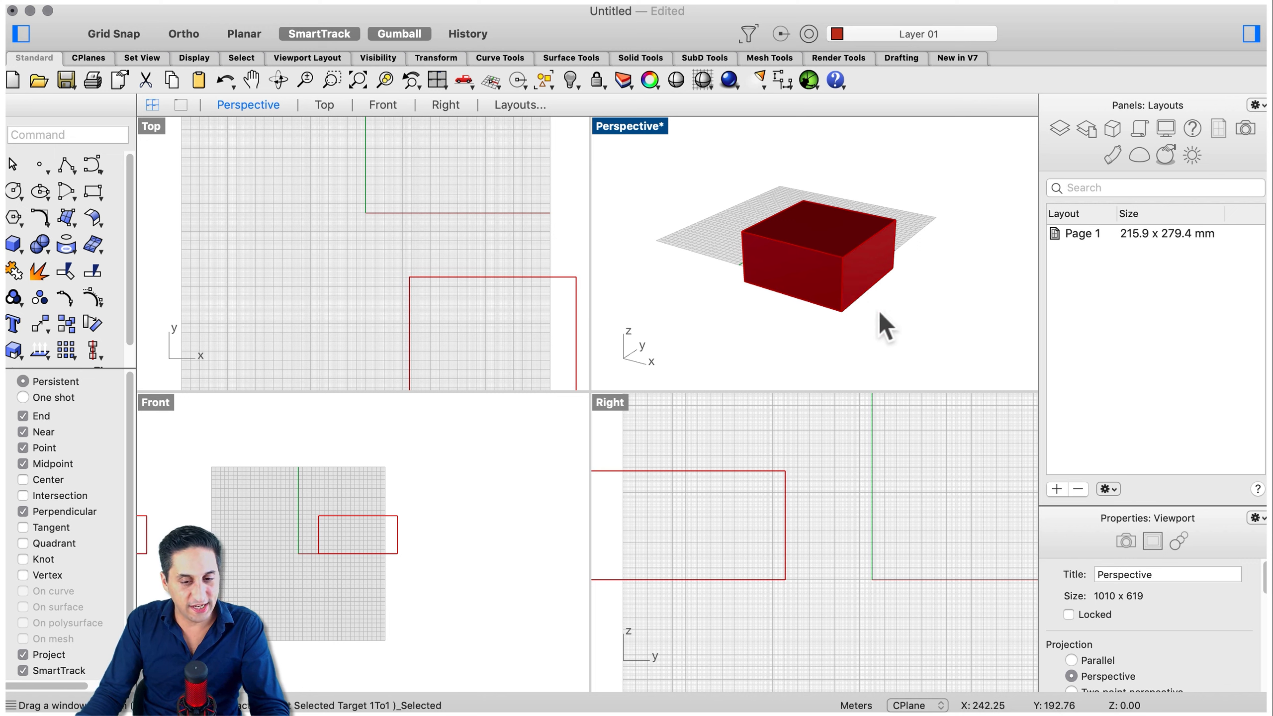
{"action": "right_click_drag", "start_coordinate": [882, 321], "coordinate": [858, 313]}
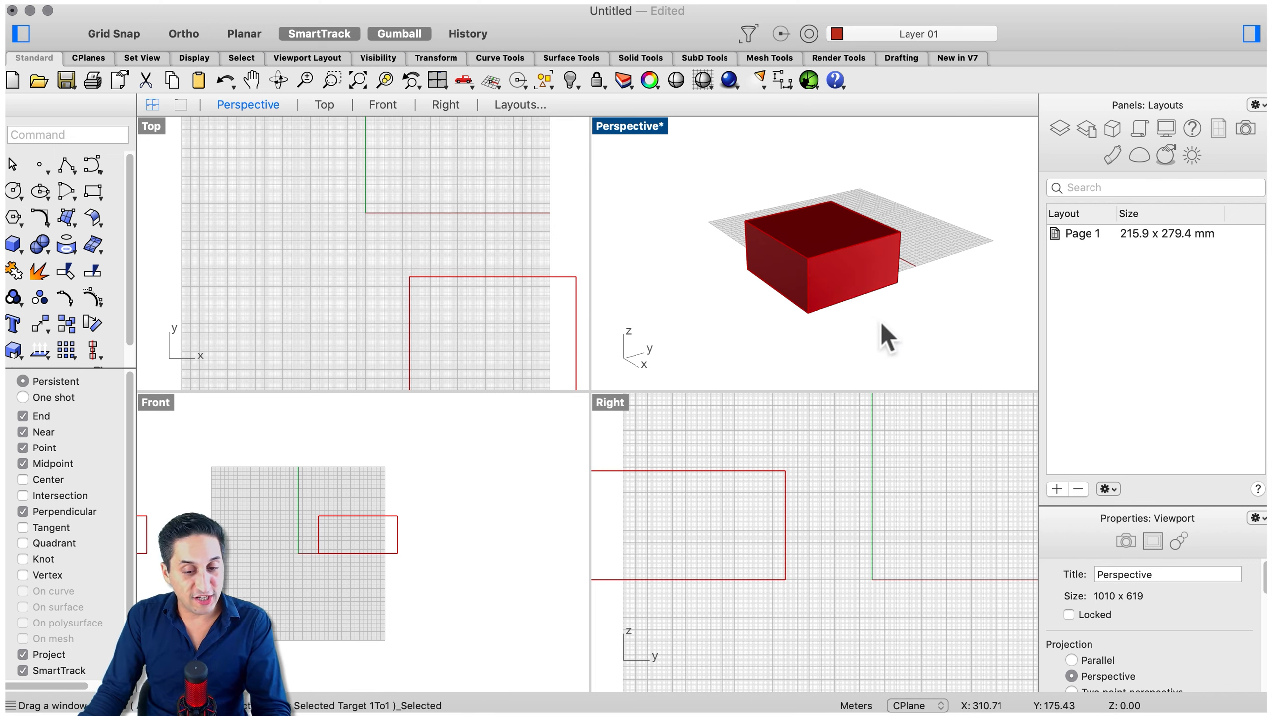
{"action": "right_click_drag", "start_coordinate": [880, 320], "coordinate": [915, 323]}
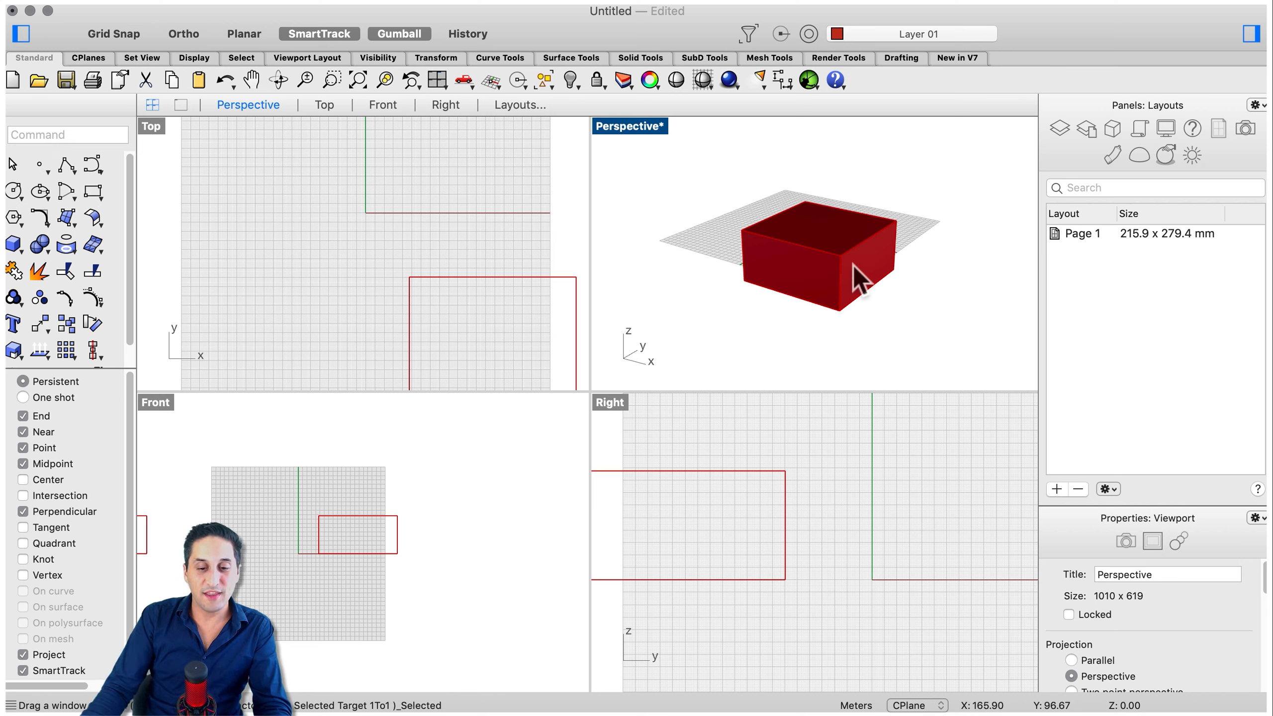
- Zoom out the Top and Front viewports, zoom in on the box in the Right viewport and activate it
{"action": "scroll", "coordinate": [332, 275], "scroll_direction": "down", "scroll_amount": 4}
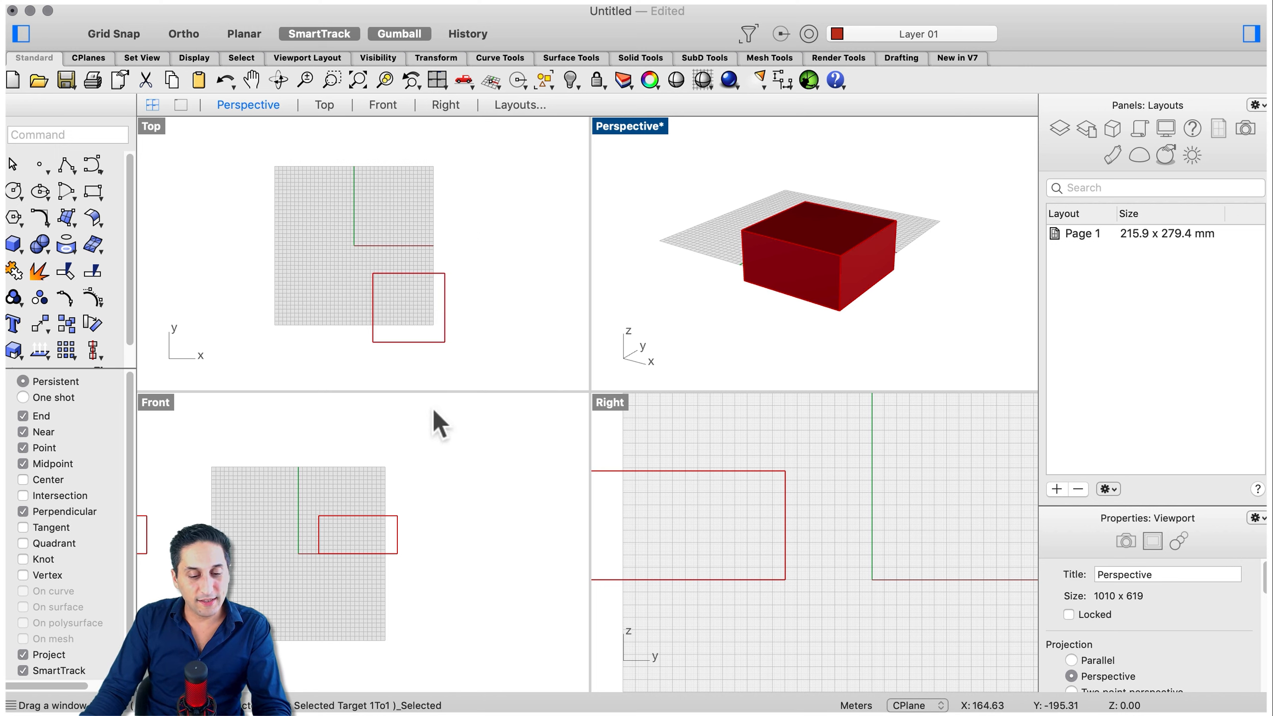
{"action": "scroll", "coordinate": [376, 484], "scroll_direction": "down", "scroll_amount": 1}
{"action": "scroll", "coordinate": [847, 536], "scroll_direction": "down", "scroll_amount": 5}
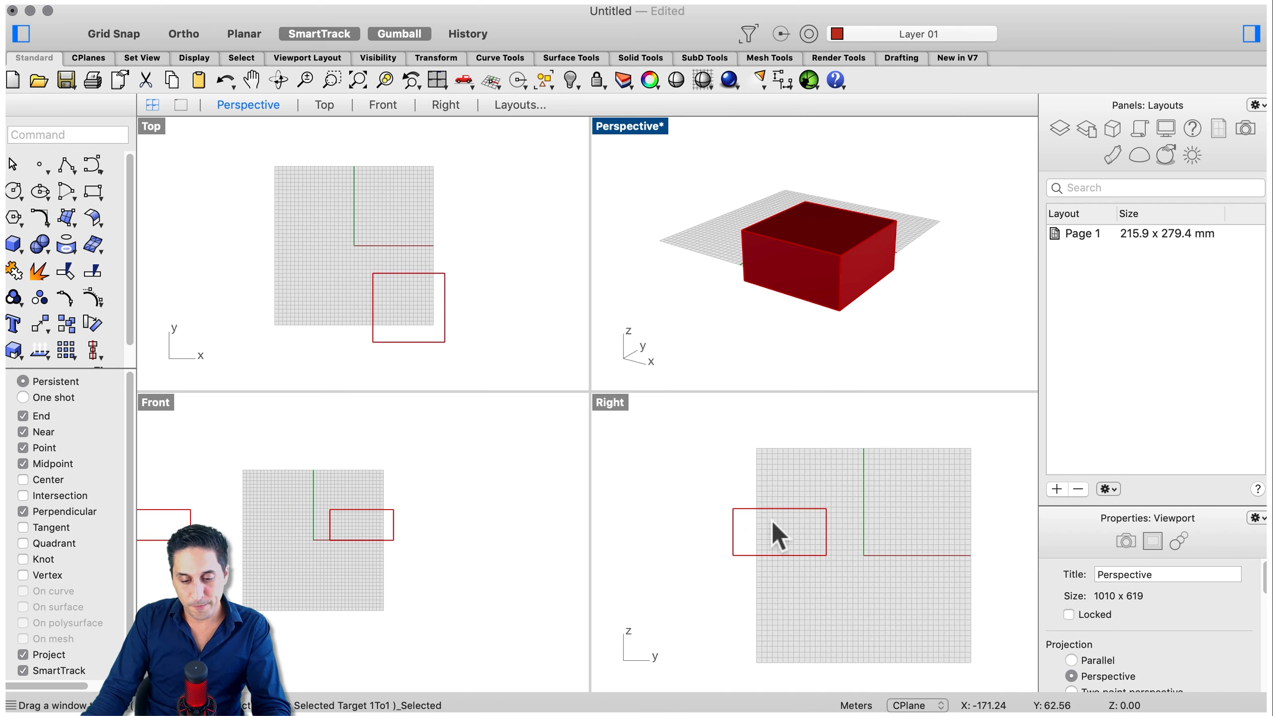
{"action": "scroll", "coordinate": [772, 521], "scroll_direction": "up", "scroll_amount": 5}
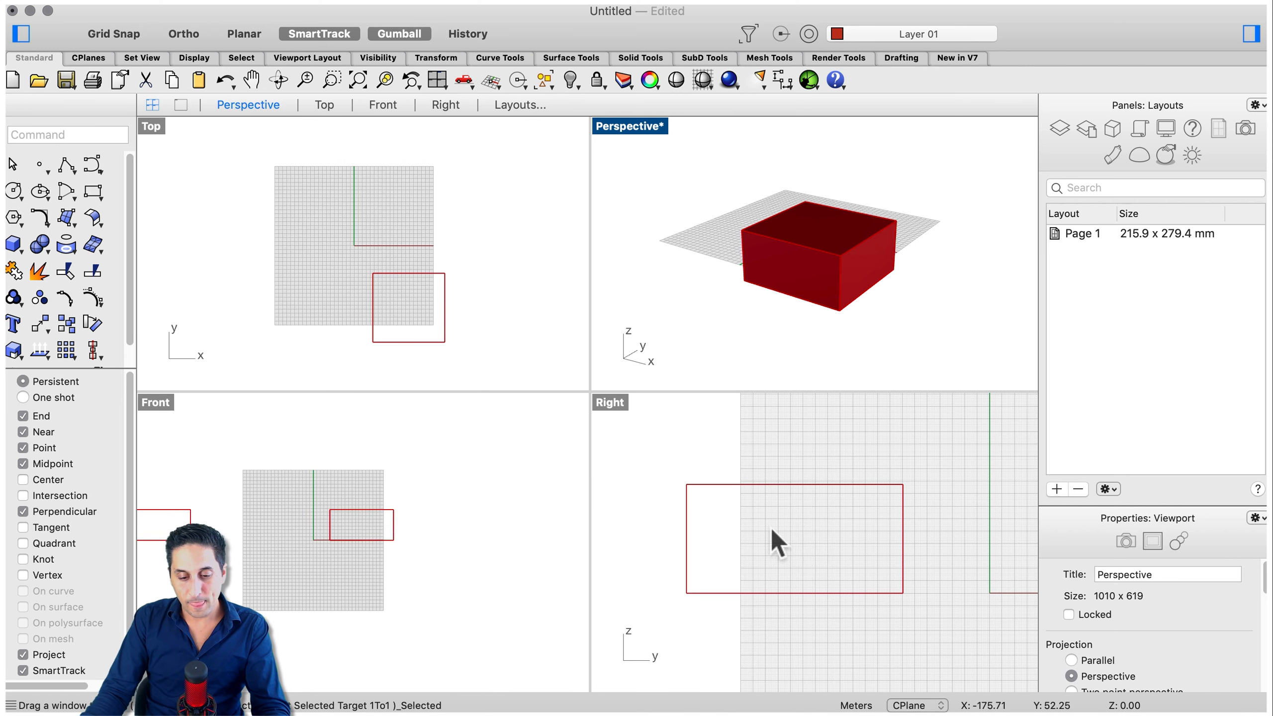
{"action": "left_click", "coordinate": [801, 432]}
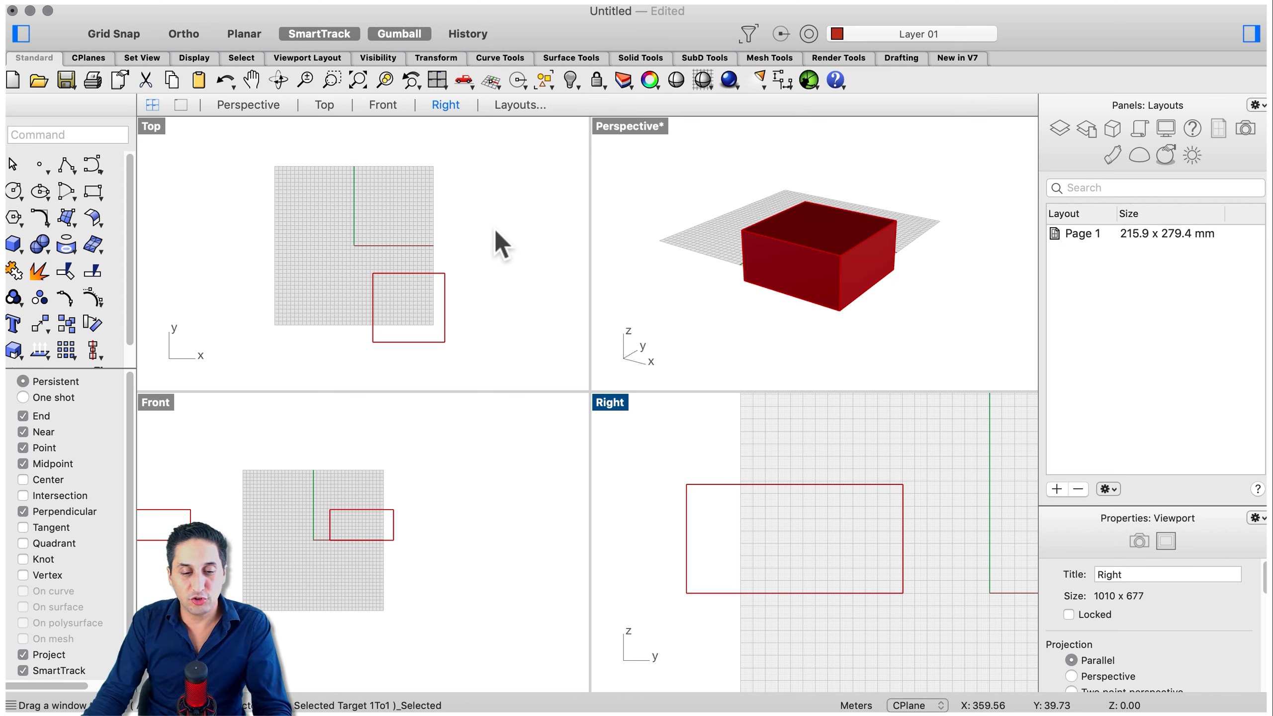
- Set the Perspective viewport's display mode to Wireframe
{"action": "left_click", "coordinate": [885, 170]}
{"action": "left_click", "coordinate": [682, 127]}
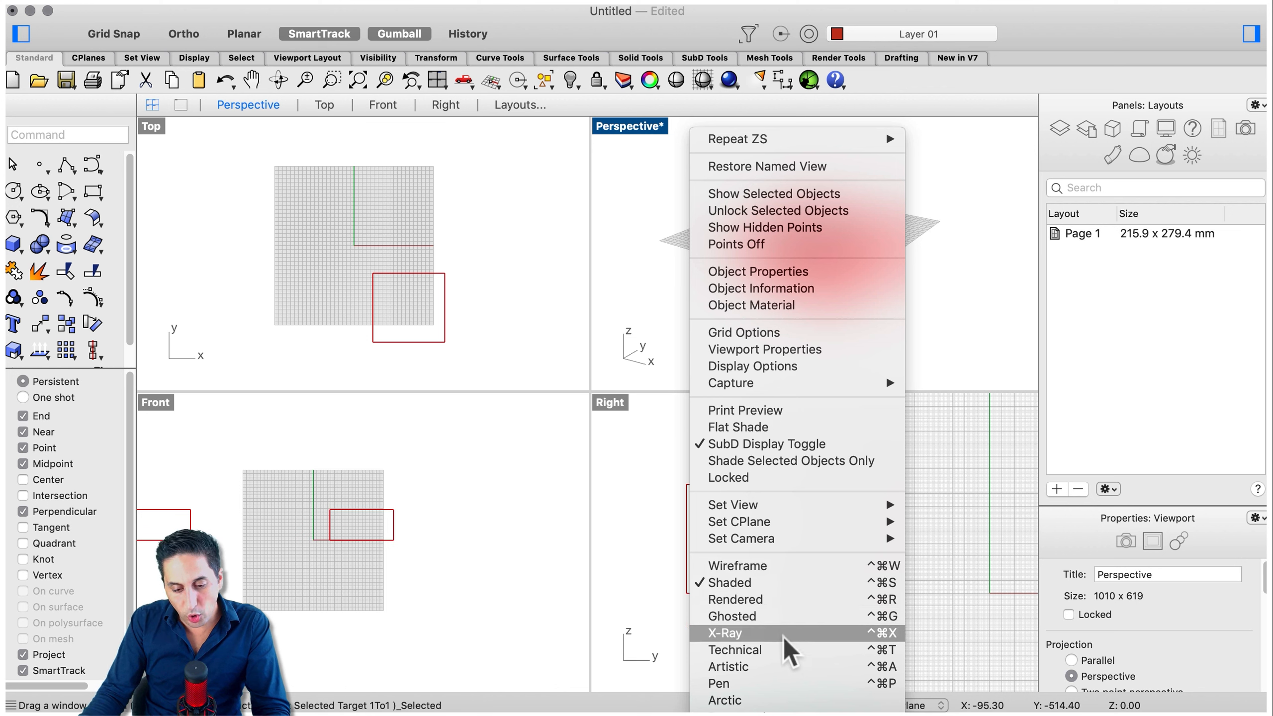
{"action": "left_click", "coordinate": [792, 565]}
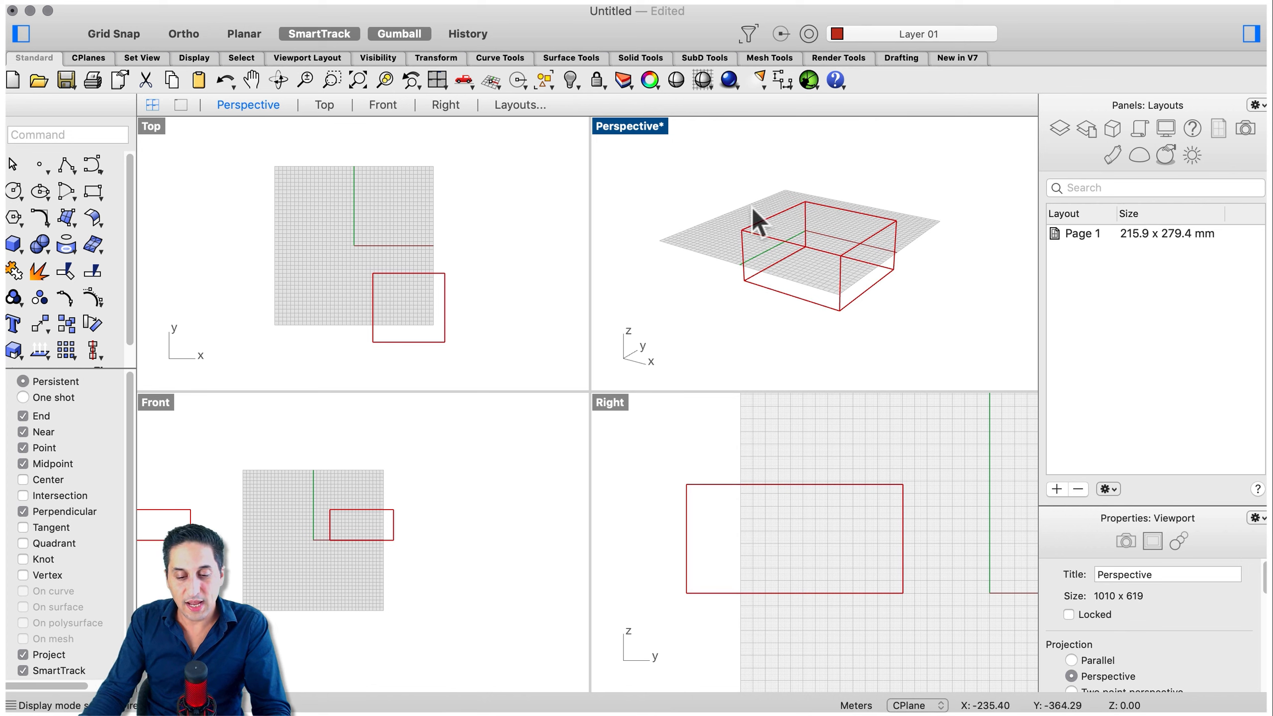
- Switch the Perspective viewport to the Rendered display mode and orbit around the box
{"action": "mouse_move", "coordinate": [908, 305]}
{"action": "right_mouse_down"}
{"action": "mouse_move", "coordinate": [873, 285]}
{"action": "mouse_move", "coordinate": [916, 297]}
{"action": "right_mouse_up"}
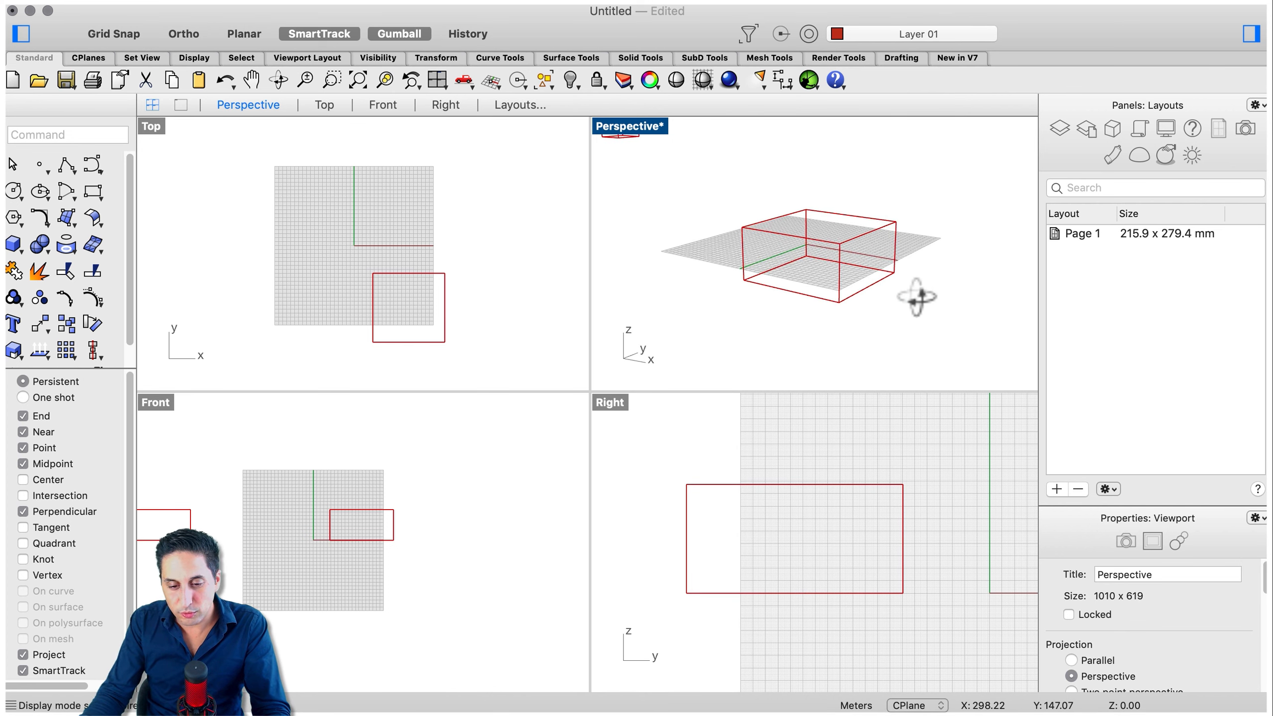
{"action": "right_click", "coordinate": [895, 121]}
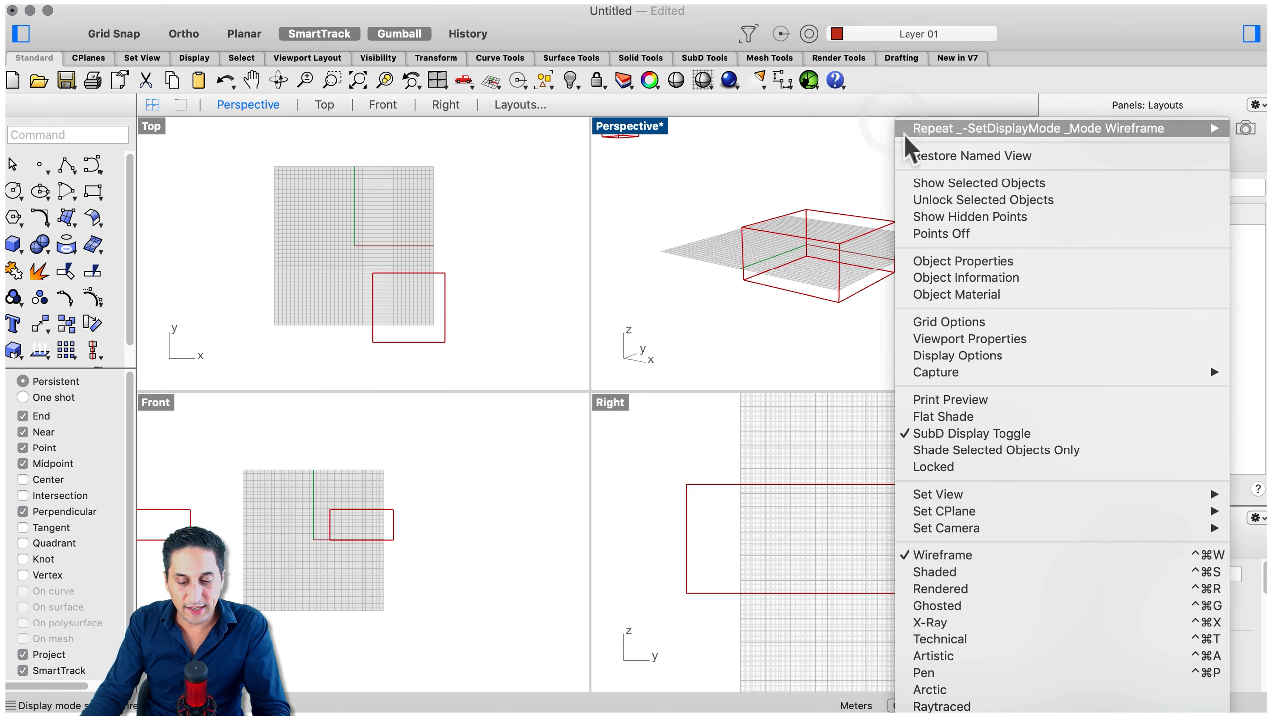
{"action": "left_click", "coordinate": [993, 590]}
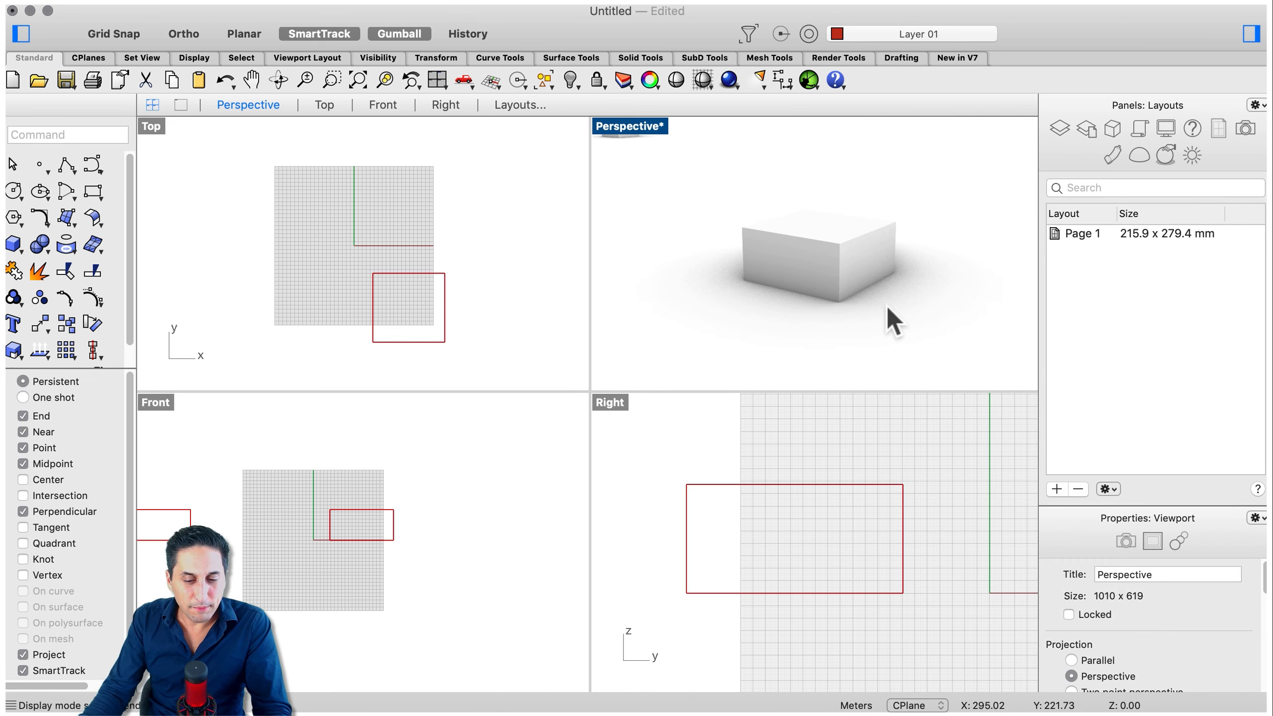
{"action": "mouse_move", "coordinate": [892, 311]}
{"action": "right_mouse_down"}
{"action": "mouse_move", "coordinate": [761, 313]}
{"action": "mouse_move", "coordinate": [915, 304]}
{"action": "mouse_move", "coordinate": [898, 307]}
{"action": "mouse_move", "coordinate": [824, 255]}
{"action": "right_mouse_up"}
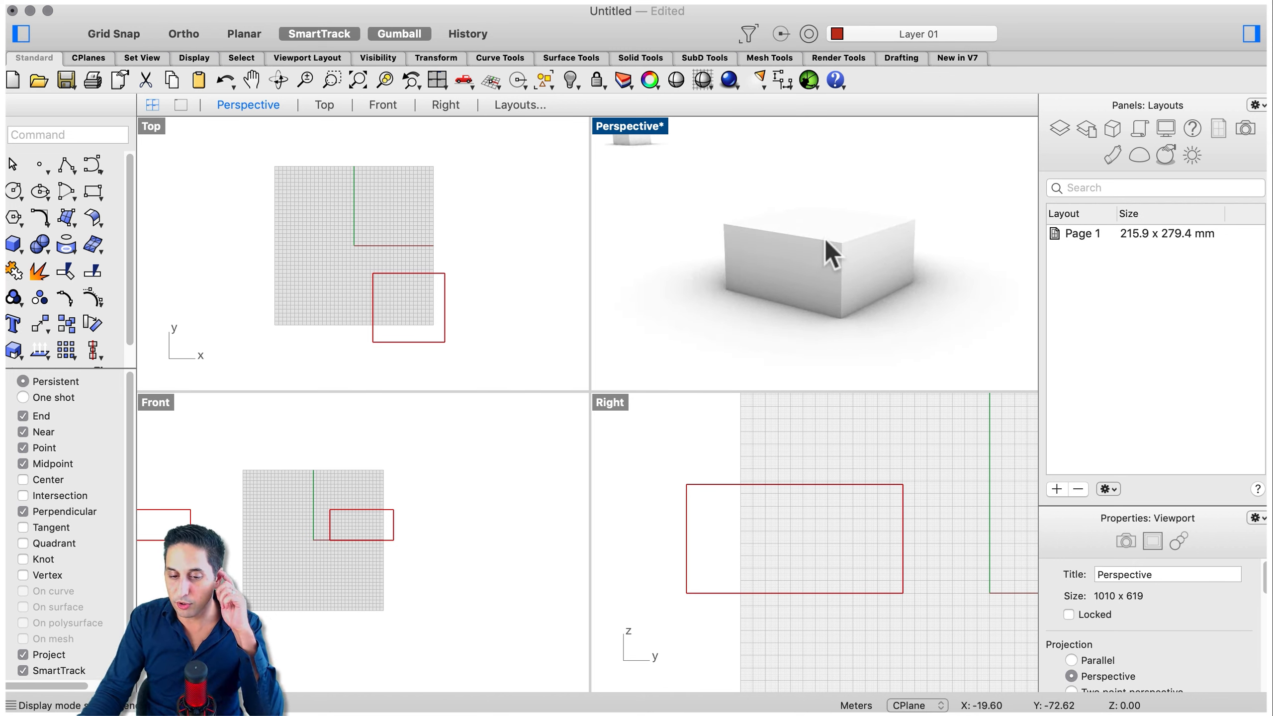
- Change the Perspective viewport's display mode to Ghosted and inspect the box up close from several angles
{"action": "right_click", "coordinate": [925, 126]}
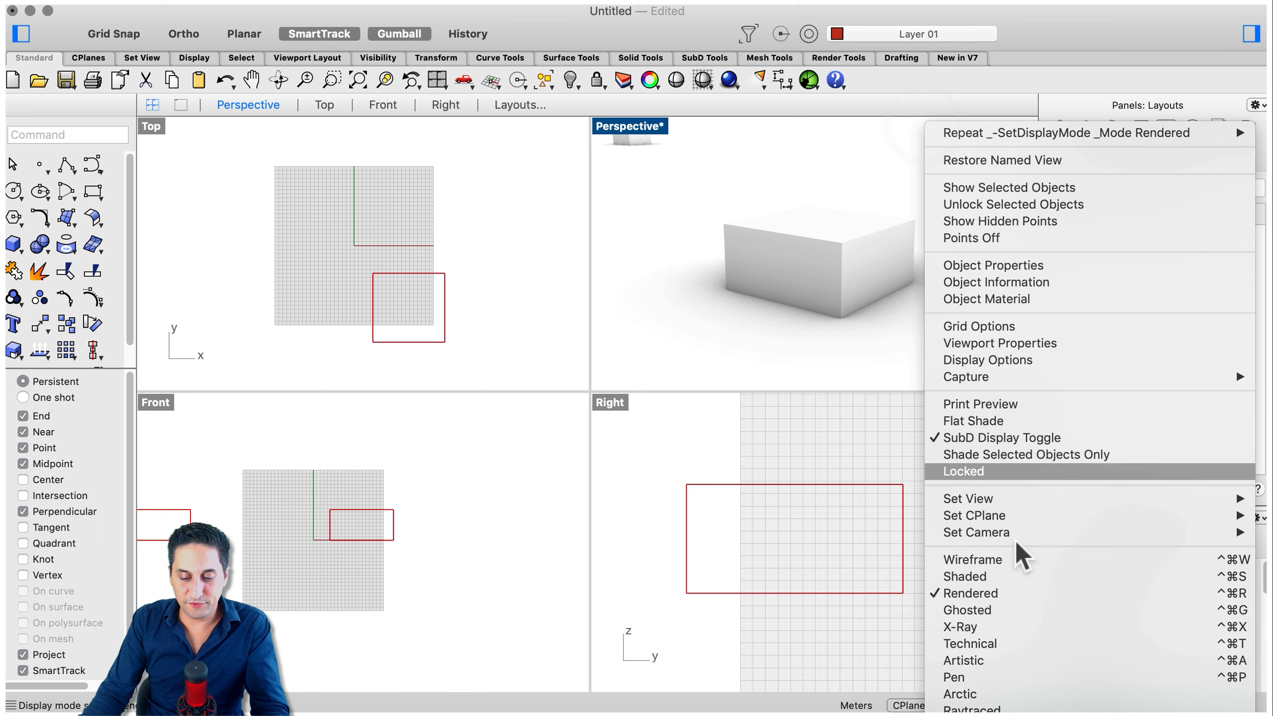
{"action": "left_click", "coordinate": [1028, 611]}
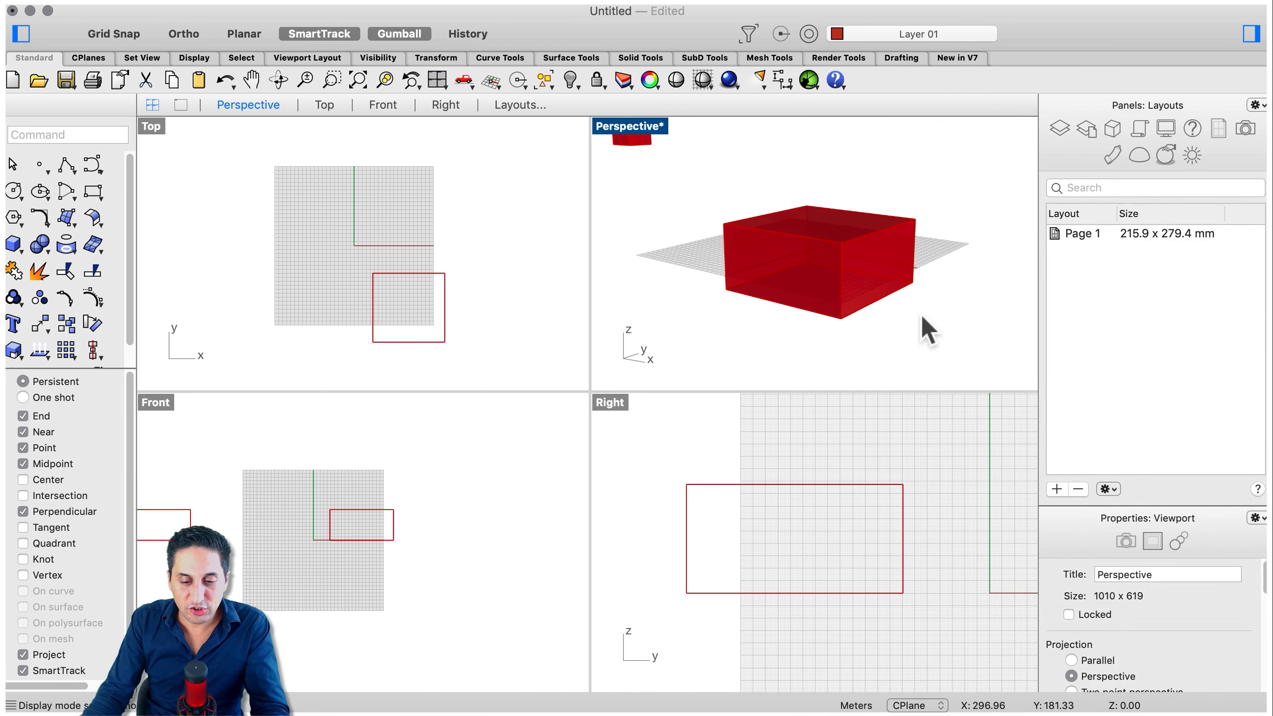
{"action": "right_click_drag", "start_coordinate": [920, 315], "coordinate": [867, 299]}
{"action": "scroll", "coordinate": [824, 263], "scroll_direction": "up", "scroll_amount": 3}
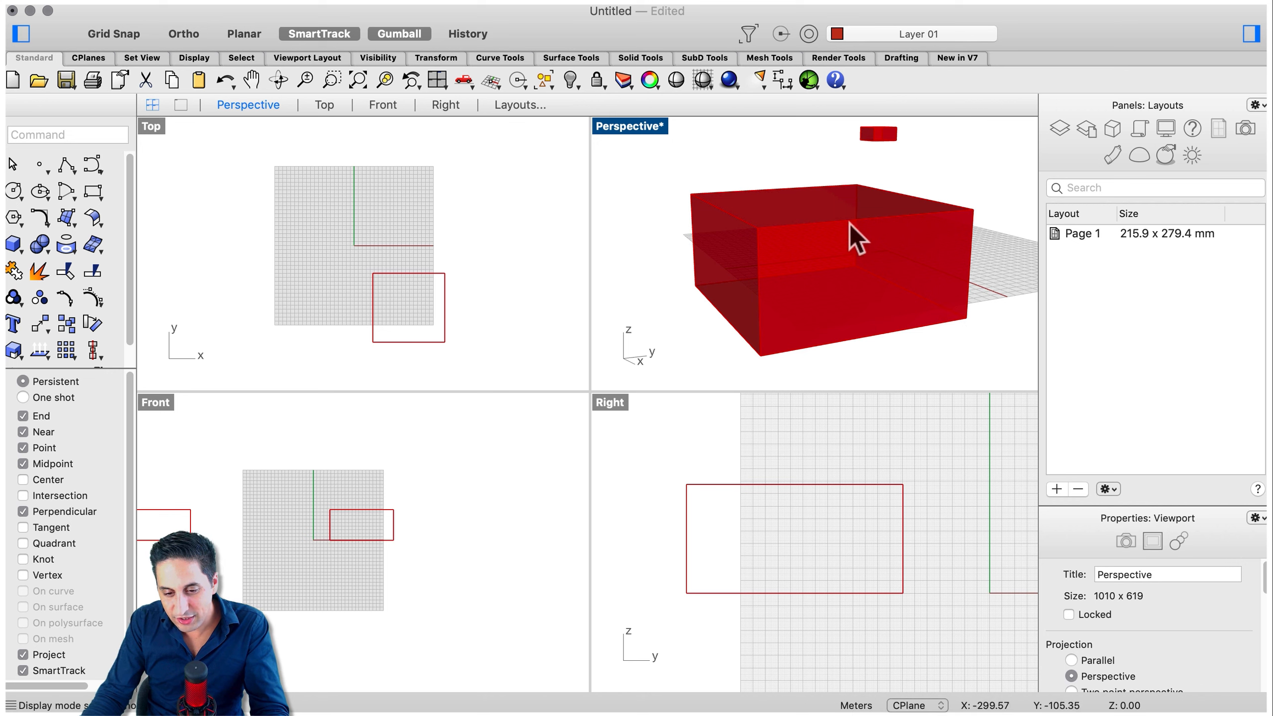
{"action": "right_click_drag", "start_coordinate": [800, 298], "coordinate": [867, 307]}
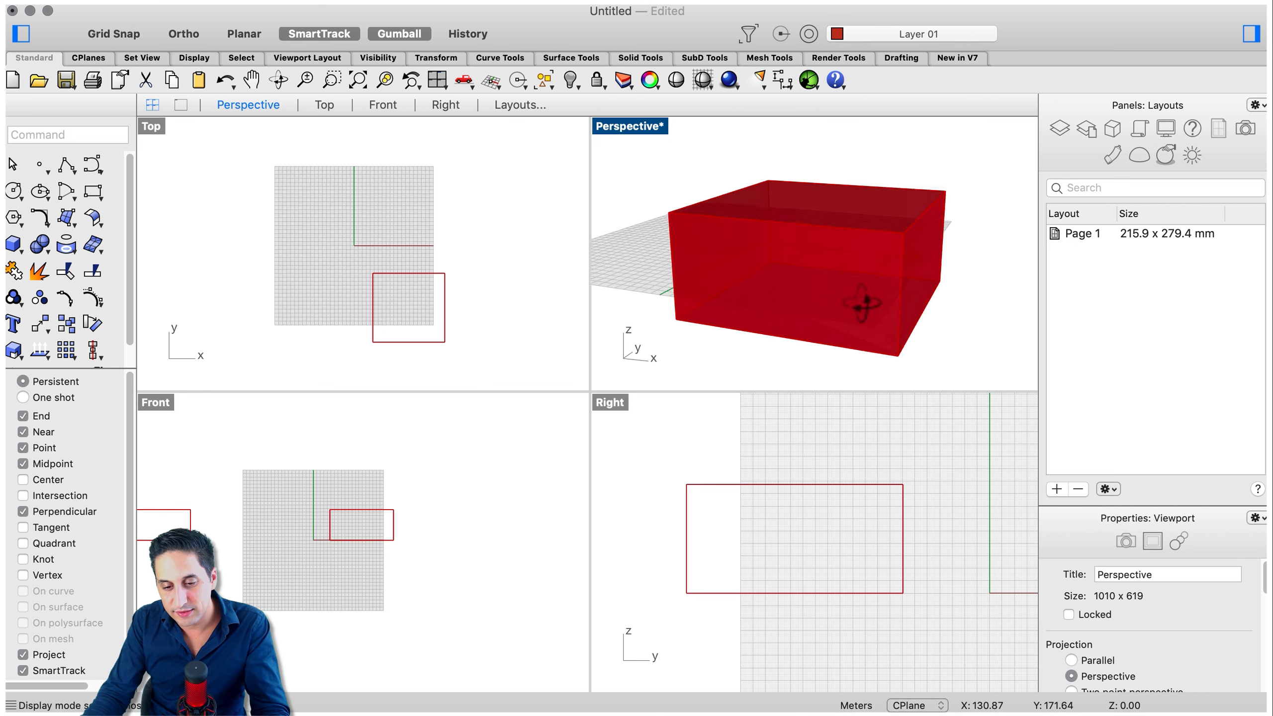
- Display the Perspective viewport in X-Ray mode and view the box from a higher angle
{"action": "right_click", "coordinate": [814, 318]}
{"action": "left_click", "coordinate": [824, 673]}
{"action": "scroll", "coordinate": [786, 264], "scroll_direction": "down", "scroll_amount": 5}
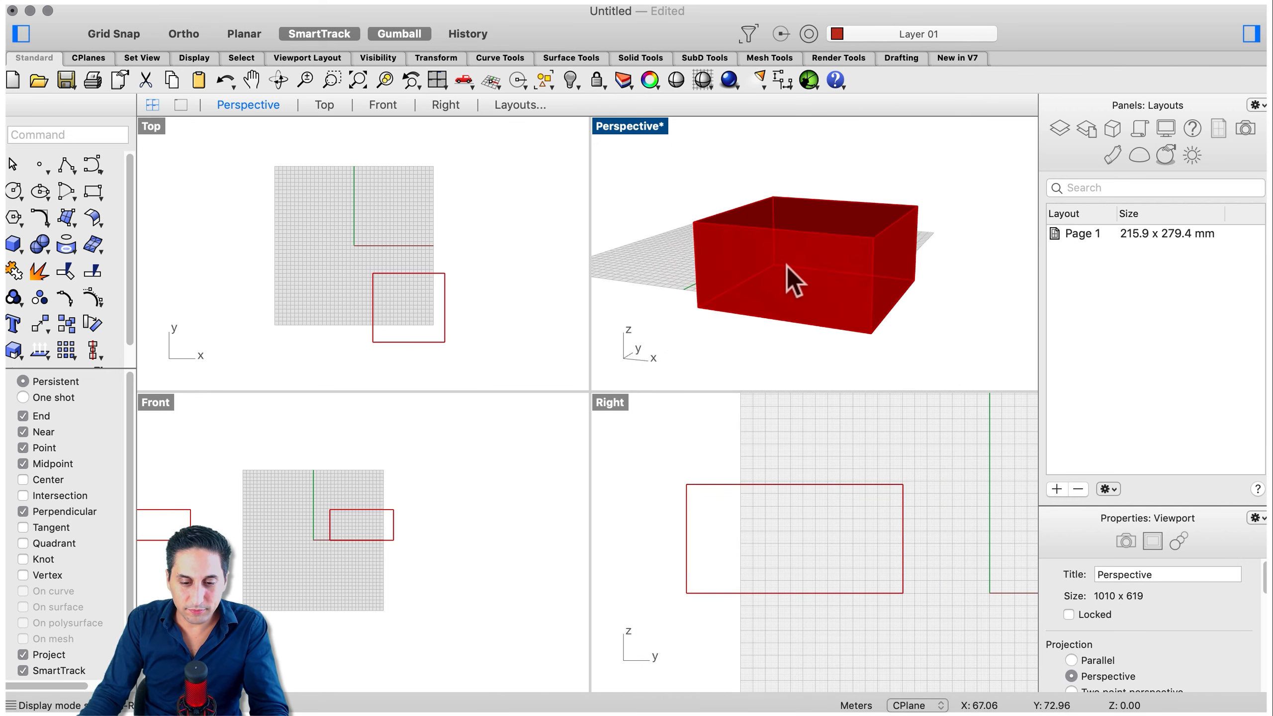
{"action": "mouse_move", "coordinate": [929, 315]}
{"action": "right_mouse_down"}
{"action": "mouse_move", "coordinate": [900, 330]}
{"action": "mouse_move", "coordinate": [950, 217]}
{"action": "mouse_move", "coordinate": [898, 313]}
{"action": "mouse_move", "coordinate": [911, 327]}
{"action": "right_mouse_up"}
- Set the Perspective viewport's display mode to Shaded
{"action": "right_click", "coordinate": [918, 122]}
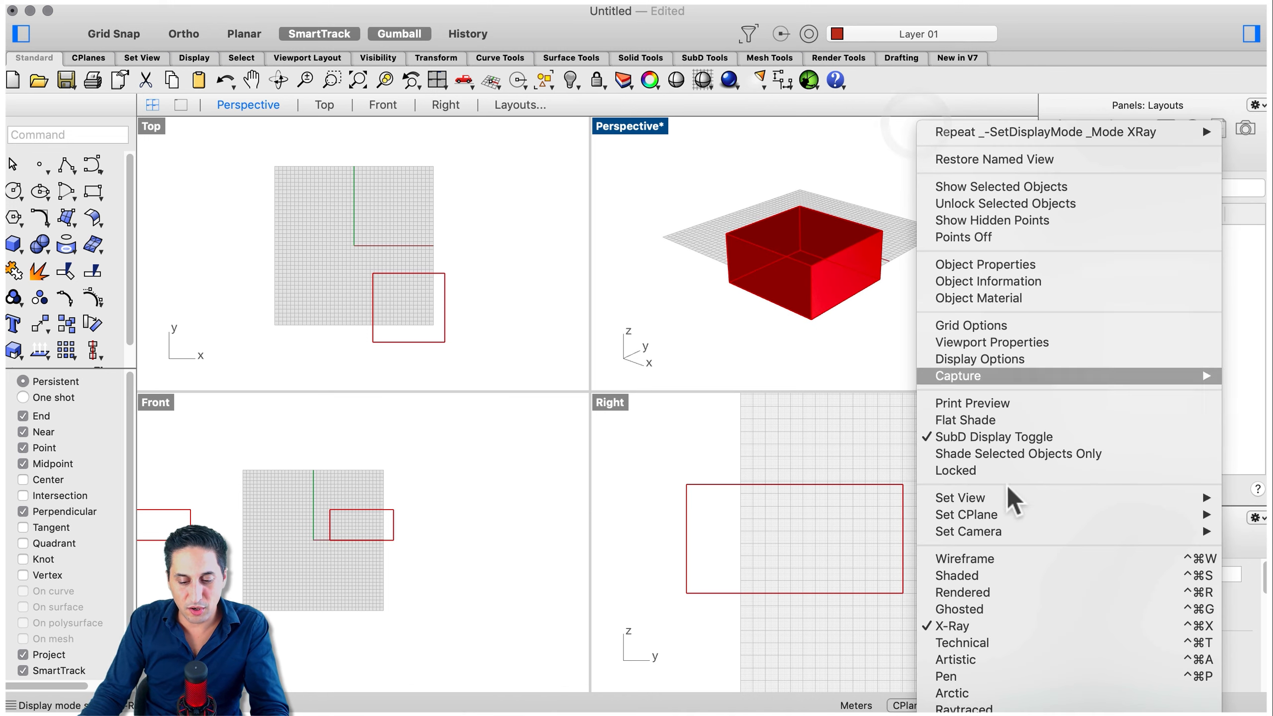
{"action": "left_click", "coordinate": [996, 575]}
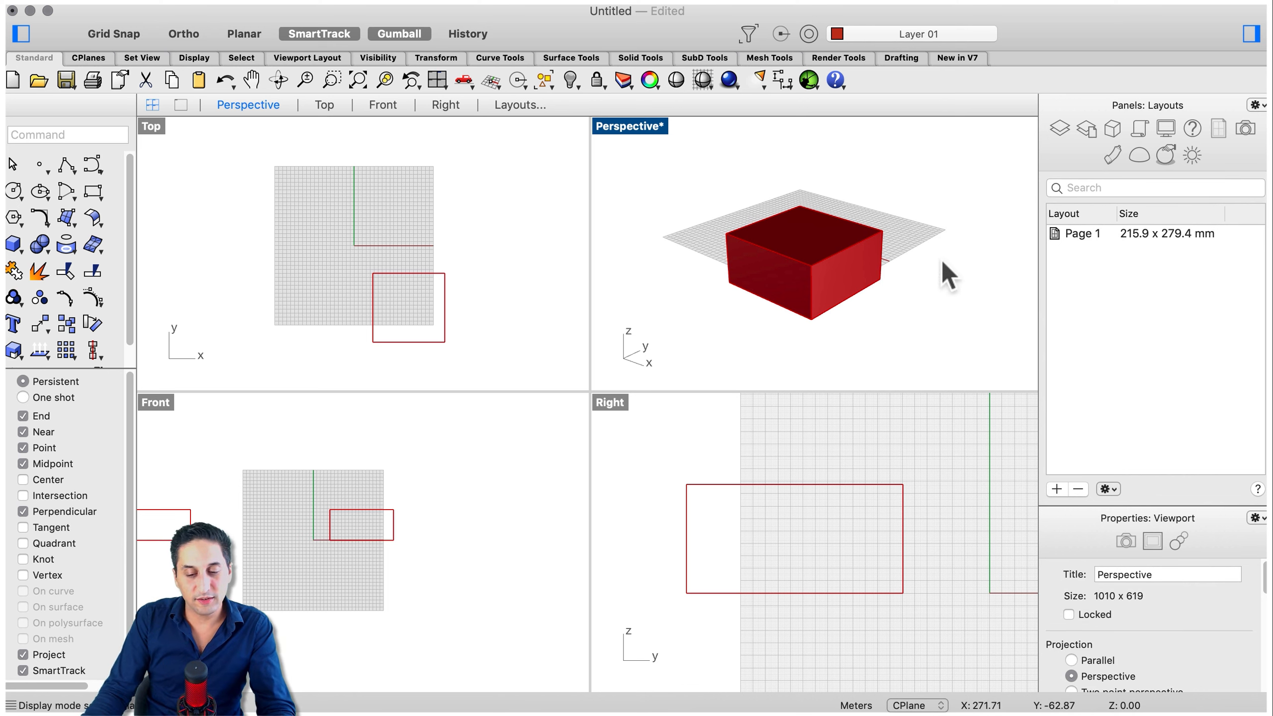
{"action": "scroll", "coordinate": [940, 259], "scroll_direction": "down", "scroll_amount": 3}
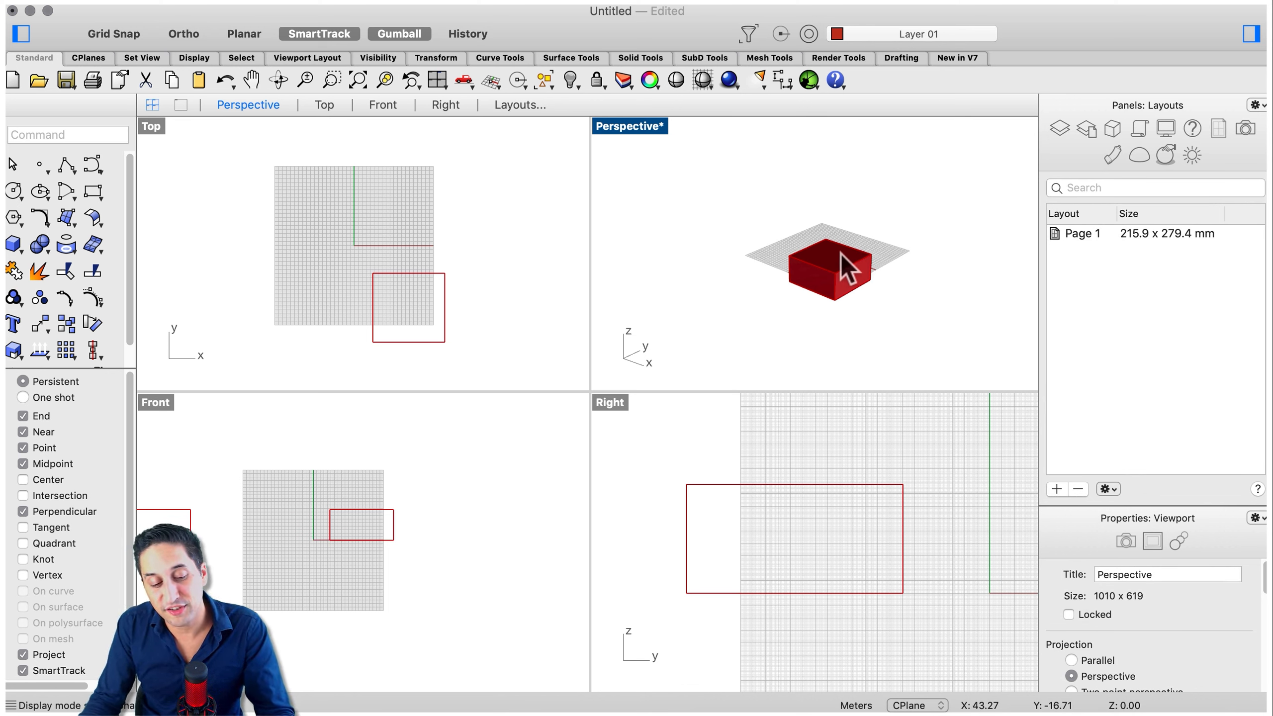